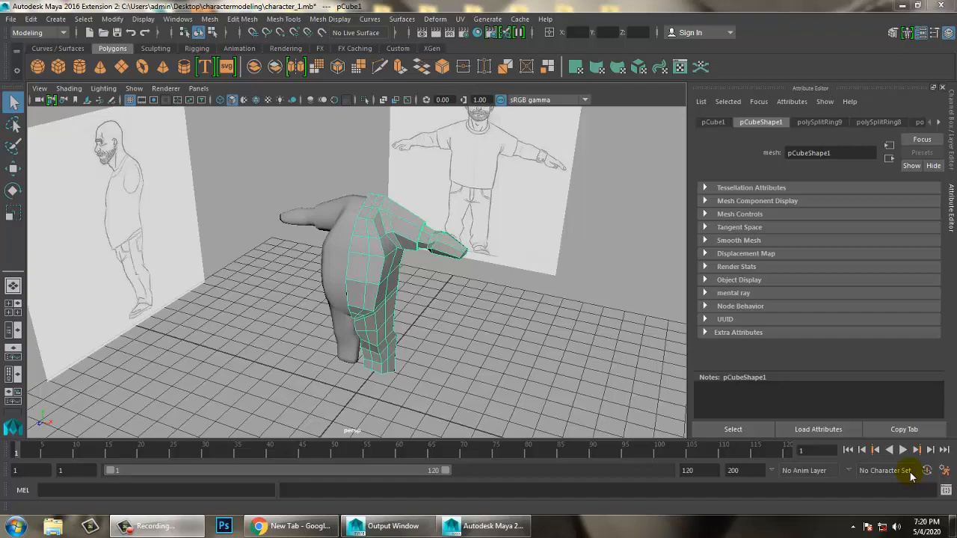
# Step: Examine the half-body mesh and compare the lower end of the leg with the shoe in the side reference drawing
pyautogui.keyDown('alt'); pyautogui.moveTo(508, 317); pyautogui.dragTo(480, 299); pyautogui.keyUp('alt')
pyautogui.scroll(4, 467, 296)
pyautogui.keyDown('alt'); pyautogui.moveTo(480, 299); pyautogui.dragTo(453, 262, button='middle'); pyautogui.keyUp('alt')
pyautogui.scroll(-5, 453, 261)
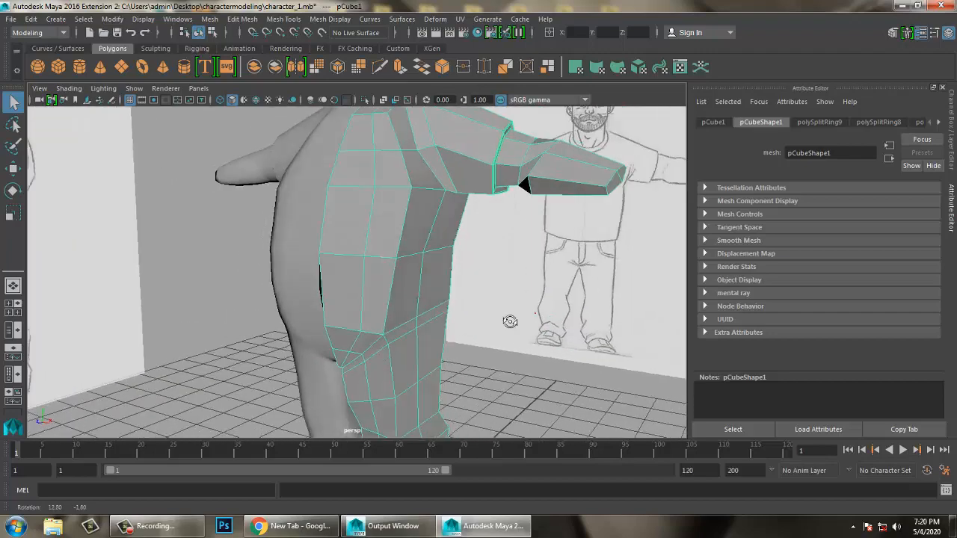
pyautogui.press('space')
pyautogui.press('space')
pyautogui.scroll(10, 490, 347)
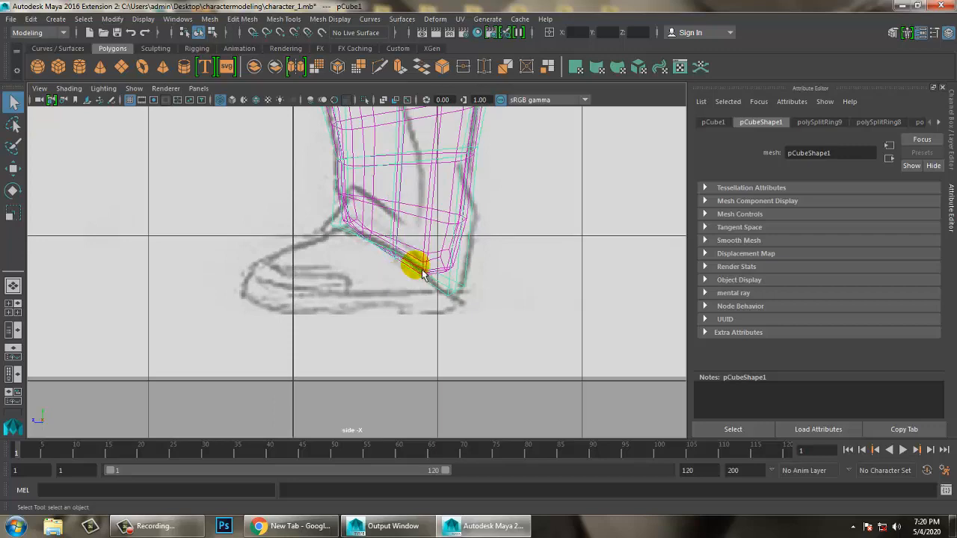
pyautogui.press('space')
pyautogui.press('space')
# Step: Extrude the faces closing the bottom of the leg, lower them slightly and scale them down a little
pyautogui.keyDown('alt'); pyautogui.moveTo(456, 274); pyautogui.dragTo(464, 240); pyautogui.keyUp('alt')
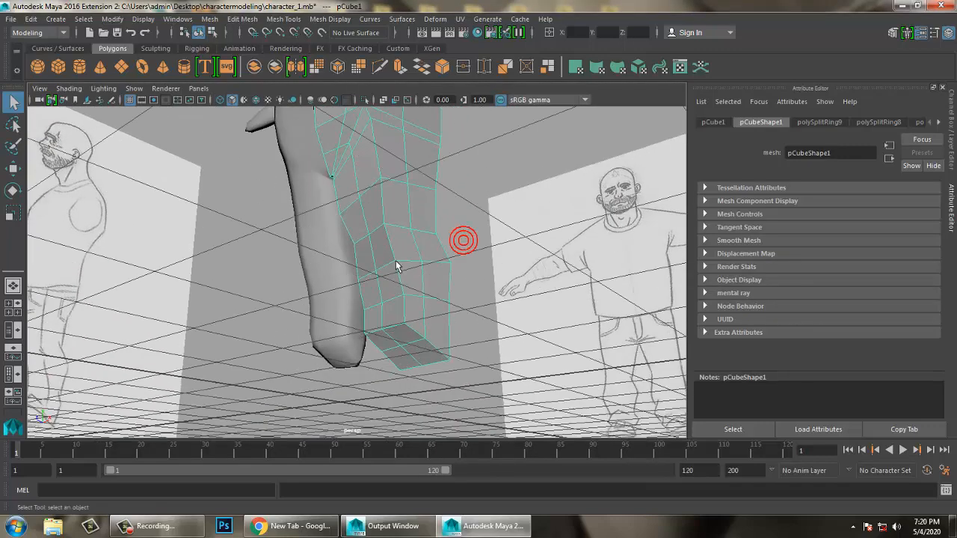
pyautogui.keyDown('alt'); pyautogui.moveTo(399, 282); pyautogui.dragTo(416, 237); pyautogui.keyUp('alt')
pyautogui.moveTo(401, 219); pyautogui.dragTo(396, 385, button='right')
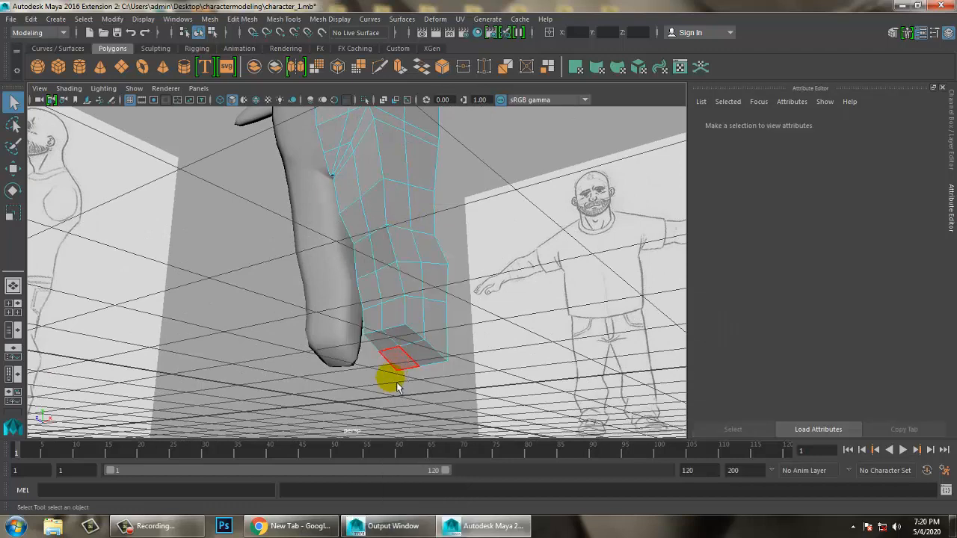
pyautogui.click(408, 352)
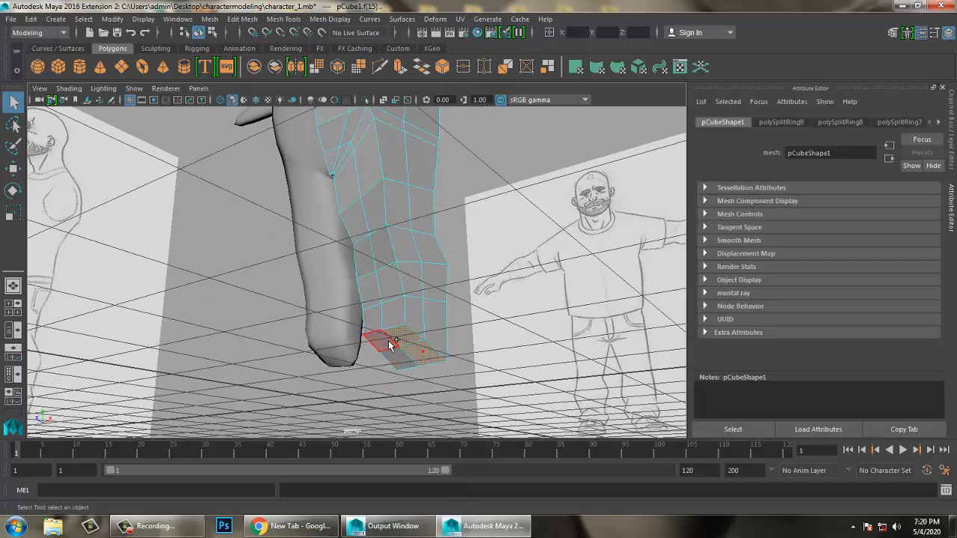
pyautogui.press('space')
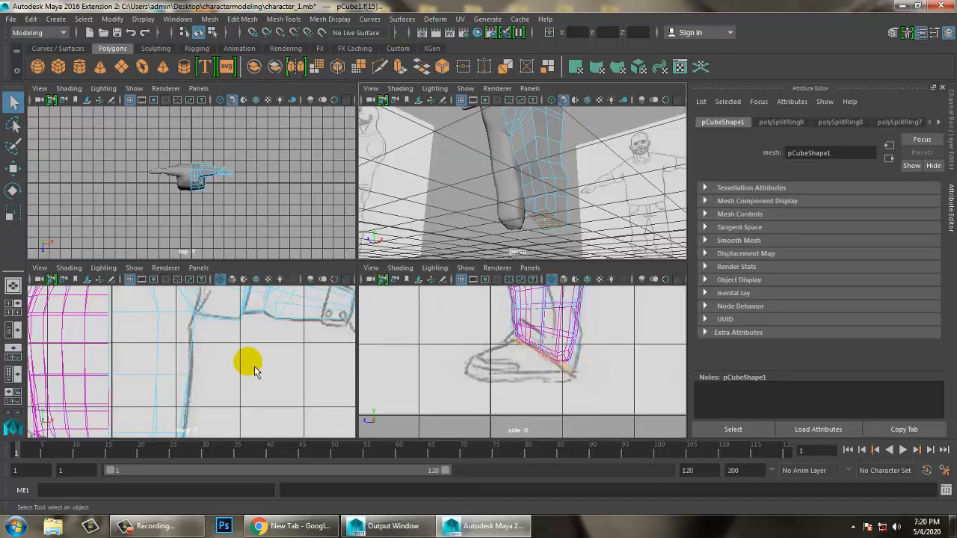
pyautogui.press('space')
pyautogui.keyDown('alt'); pyautogui.moveTo(321, 380); pyautogui.dragTo(410, 236, button='middle'); pyautogui.keyUp('alt')
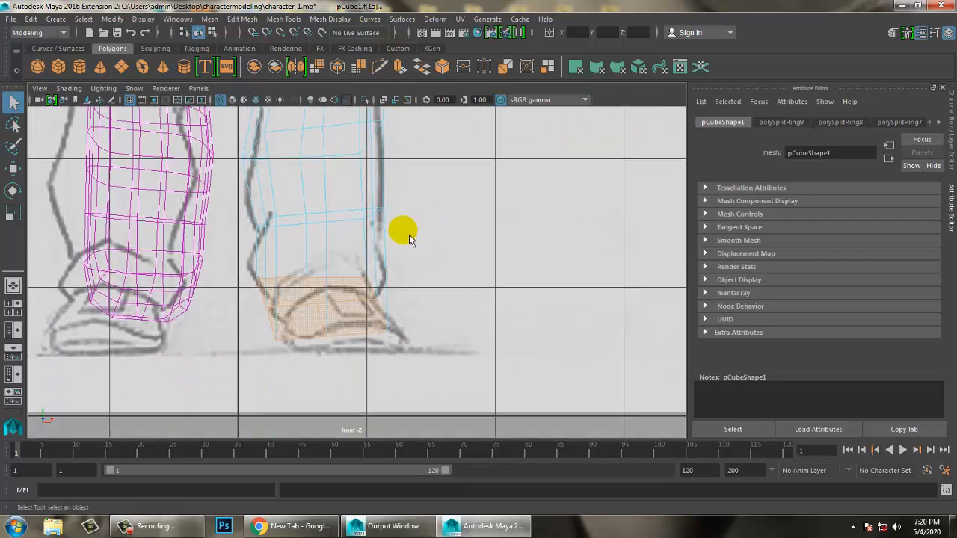
pyautogui.press('space')
pyautogui.press('space')
pyautogui.press('space')
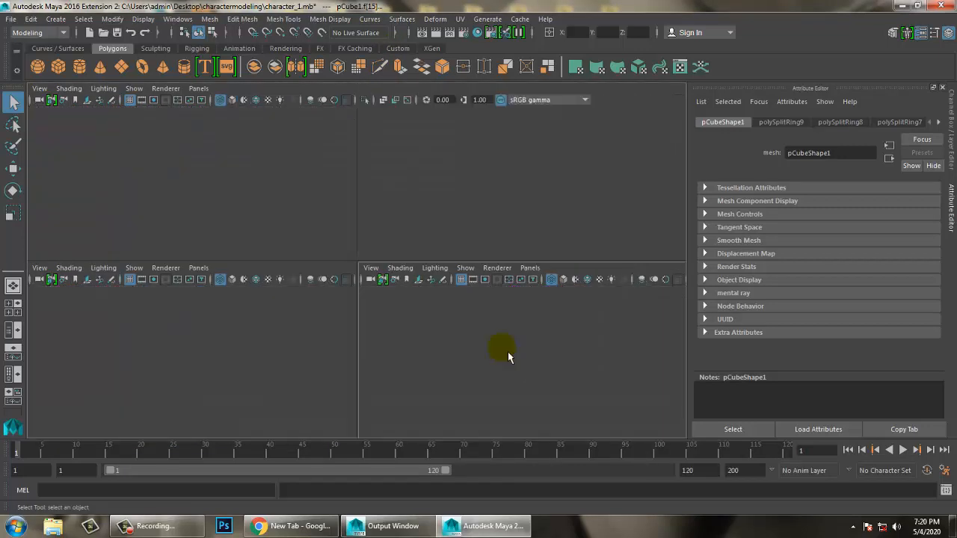
pyautogui.press('space')
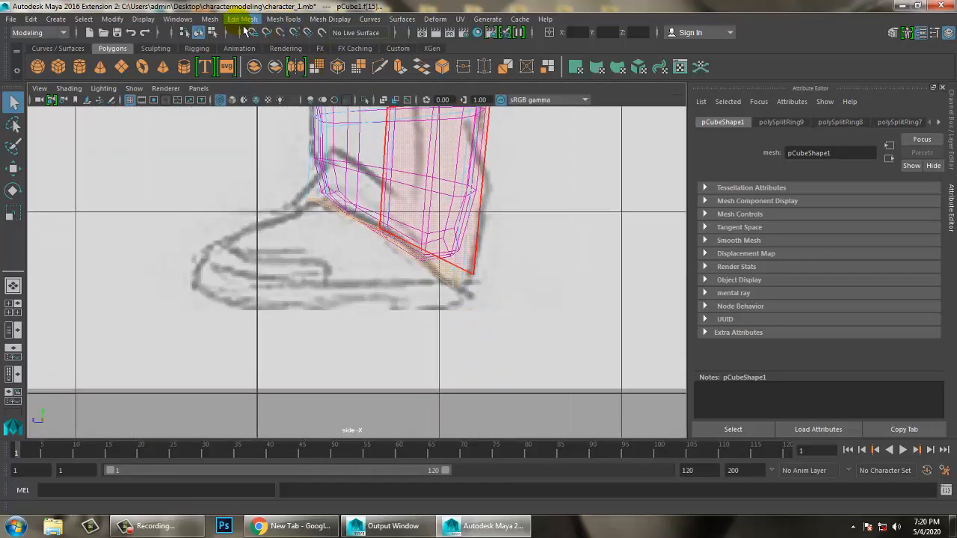
pyautogui.click(242, 19)
pyautogui.click(291, 123)
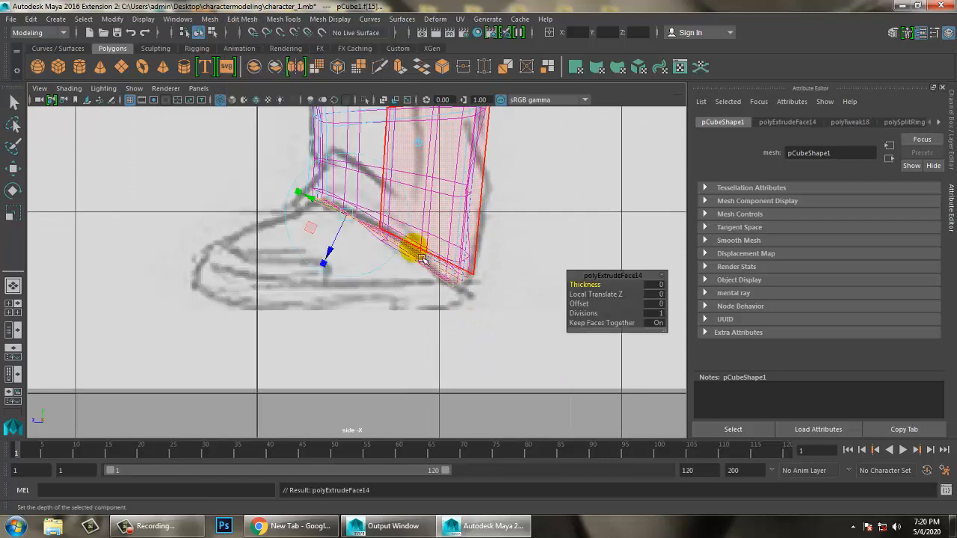
pyautogui.press('w')
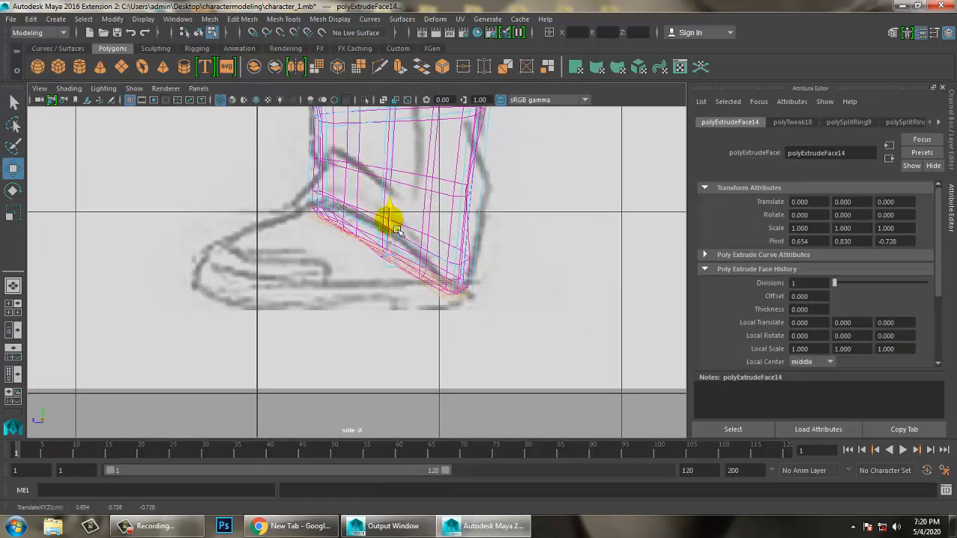
pyautogui.moveTo(396, 230); pyautogui.dragTo(385, 260)
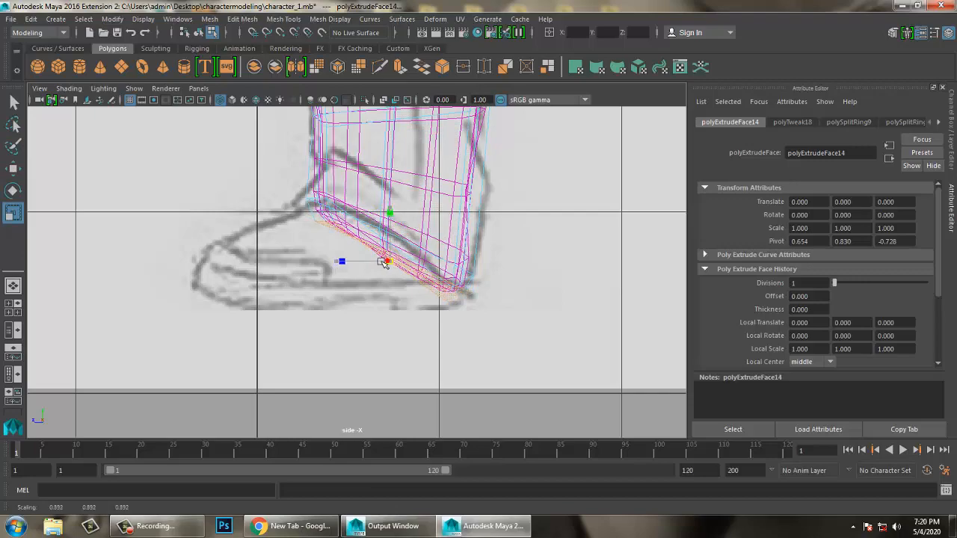
# Step: Extrude the leg's bottom faces again and move them forward along the shoe in the side reference
pyautogui.press('space')
pyautogui.press('space')
pyautogui.press('space')
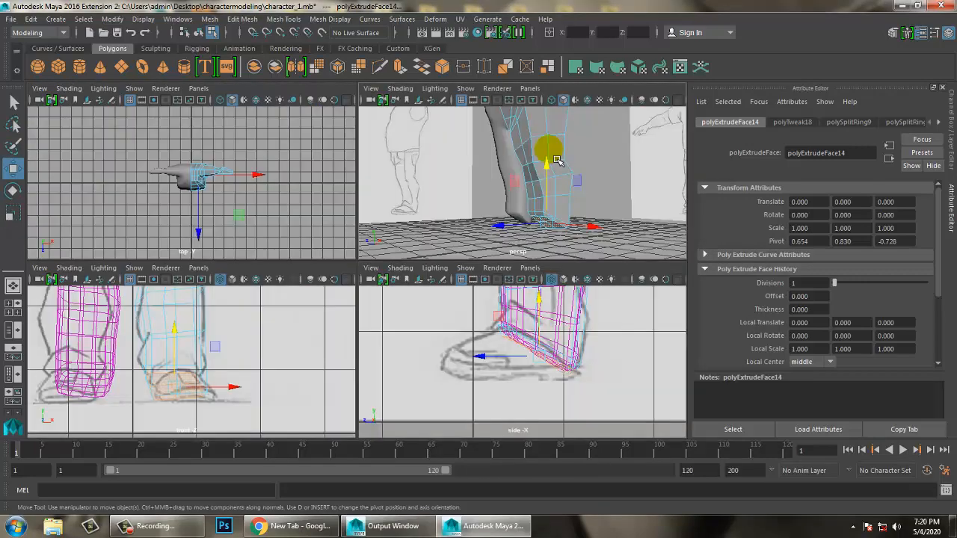
pyautogui.press('space')
pyautogui.keyDown('alt'); pyautogui.moveTo(532, 235); pyautogui.dragTo(487, 224); pyautogui.keyUp('alt')
pyautogui.press('space')
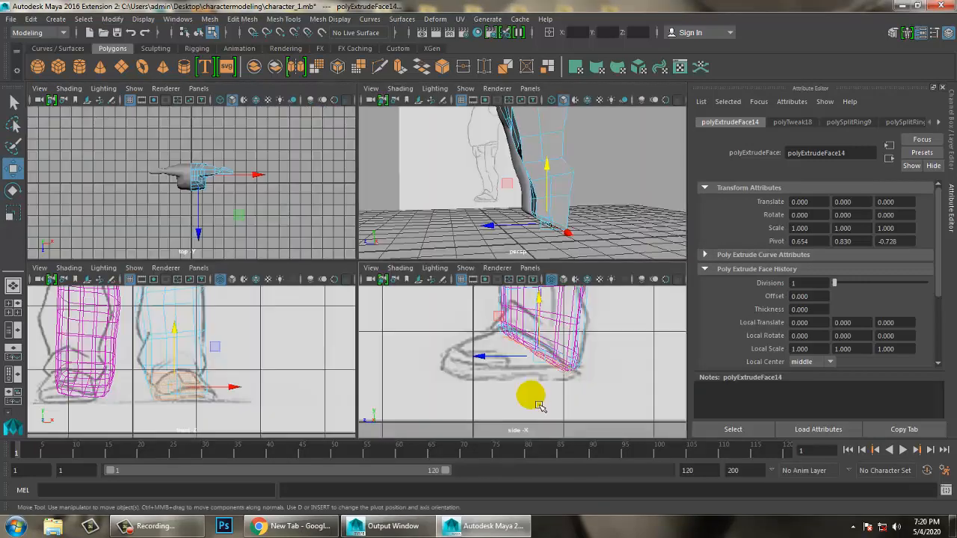
pyautogui.press('space')
pyautogui.hotkey('ctrl', 'e')
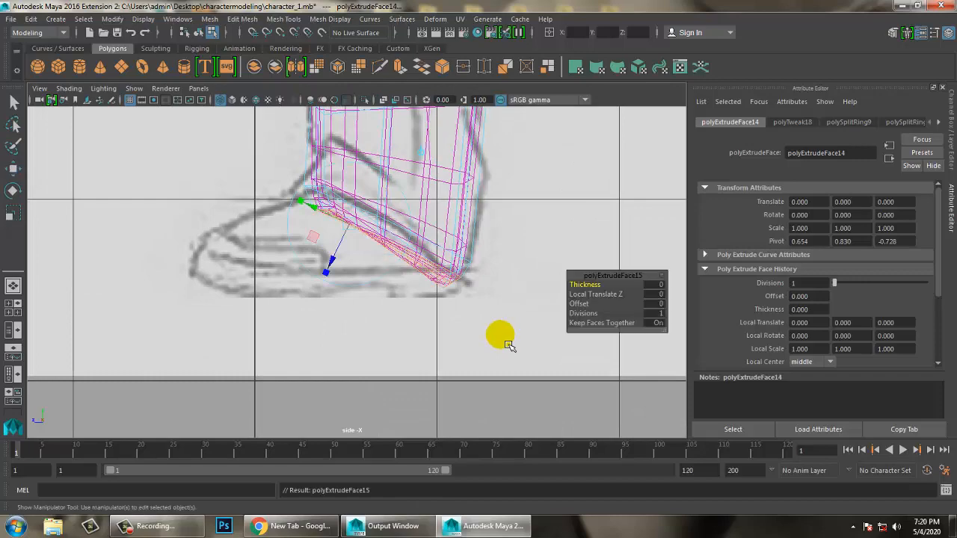
pyautogui.moveTo(349, 263); pyautogui.dragTo(262, 255)
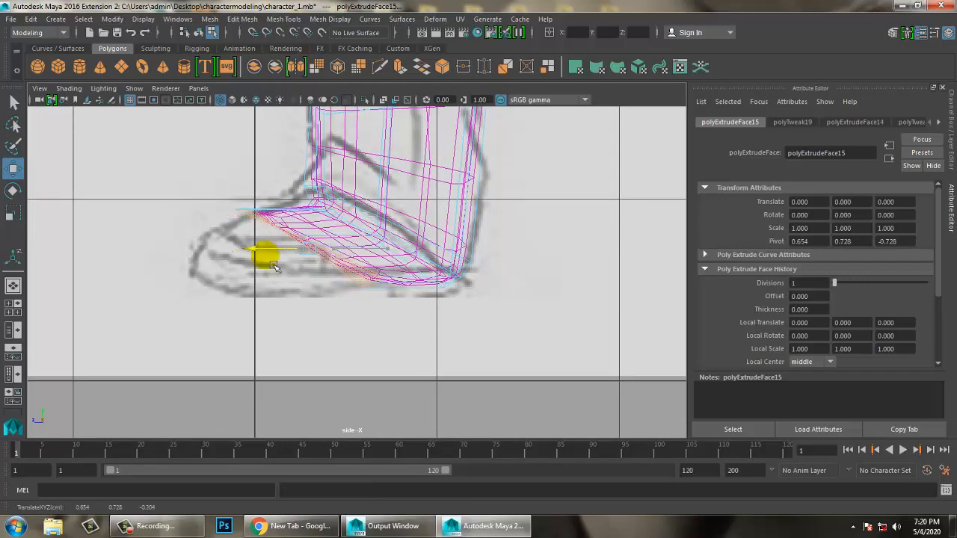
# Step: Return to object selection and delete the smoothed mirrored half of the body
pyautogui.press('space')
pyautogui.press('space')
pyautogui.keyDown('alt'); pyautogui.moveTo(383, 153); pyautogui.dragTo(407, 157); pyautogui.keyUp('alt')
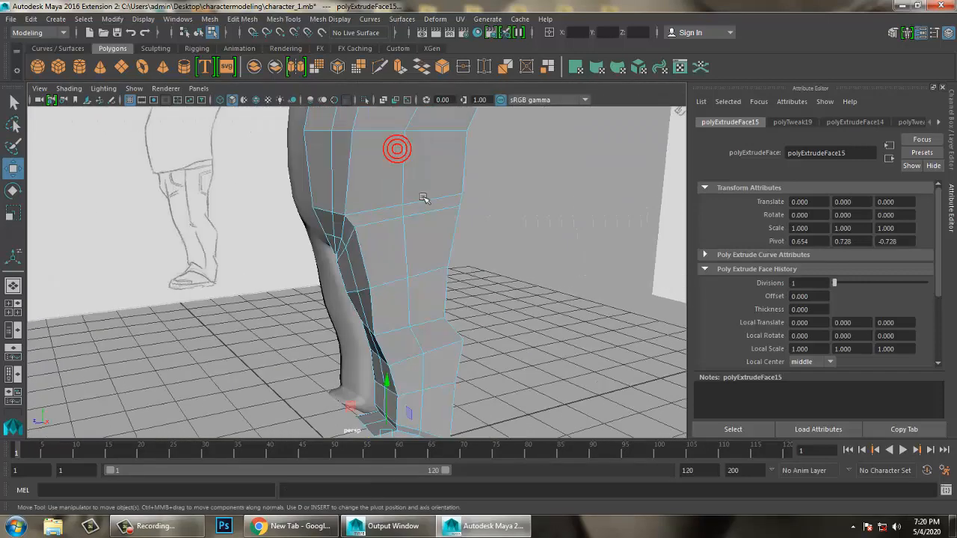
pyautogui.press('space')
pyautogui.press('space')
pyautogui.keyDown('alt'); pyautogui.moveTo(570, 357); pyautogui.dragTo(558, 350, button='middle'); pyautogui.keyUp('alt')
pyautogui.scroll(2, 528, 335)
pyautogui.press('space')
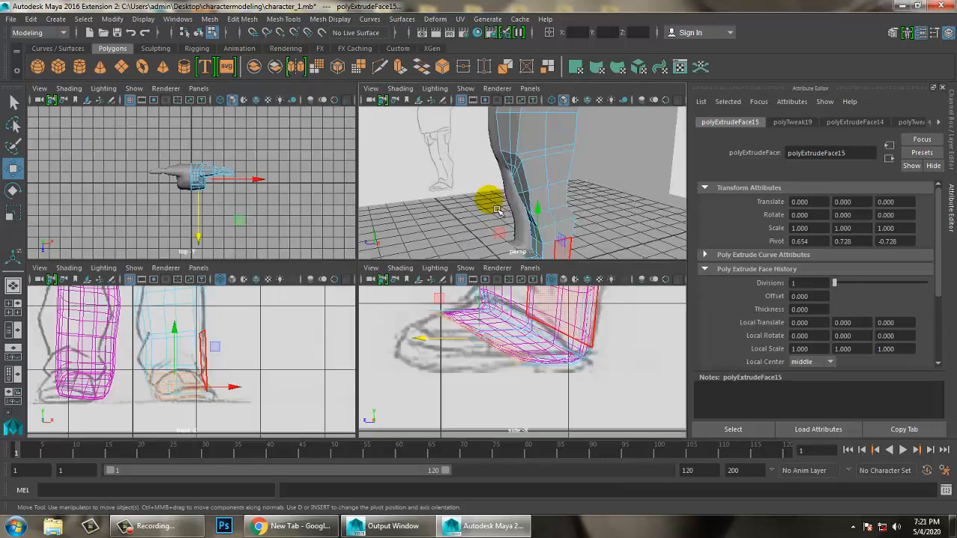
pyautogui.press('space')
pyautogui.moveTo(413, 182); pyautogui.dragTo(491, 118, button='right')
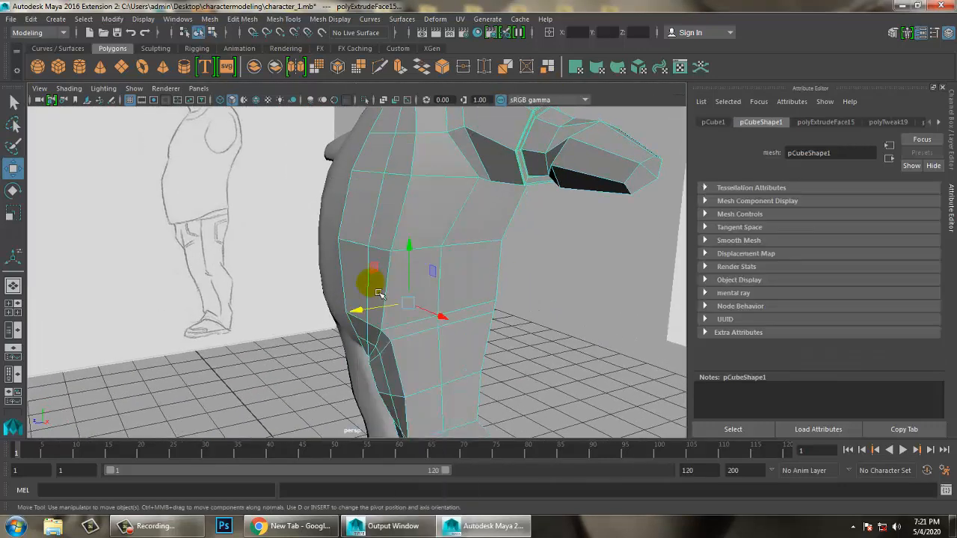
pyautogui.click(337, 239)
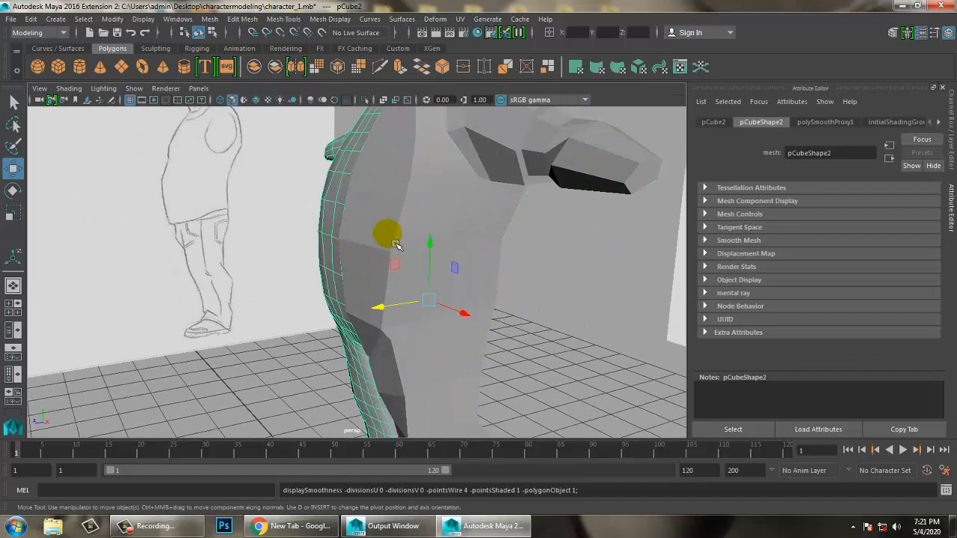
# Step: Inspect the foot extrusion on the remaining body half in face mode and compare it with the side shoe drawing
pyautogui.click(391, 238)
pyautogui.keyDown('alt'); pyautogui.moveTo(416, 264); pyautogui.dragTo(435, 181); pyautogui.keyUp('alt')
pyautogui.moveTo(435, 181); pyautogui.dragTo(436, 217, button='right')
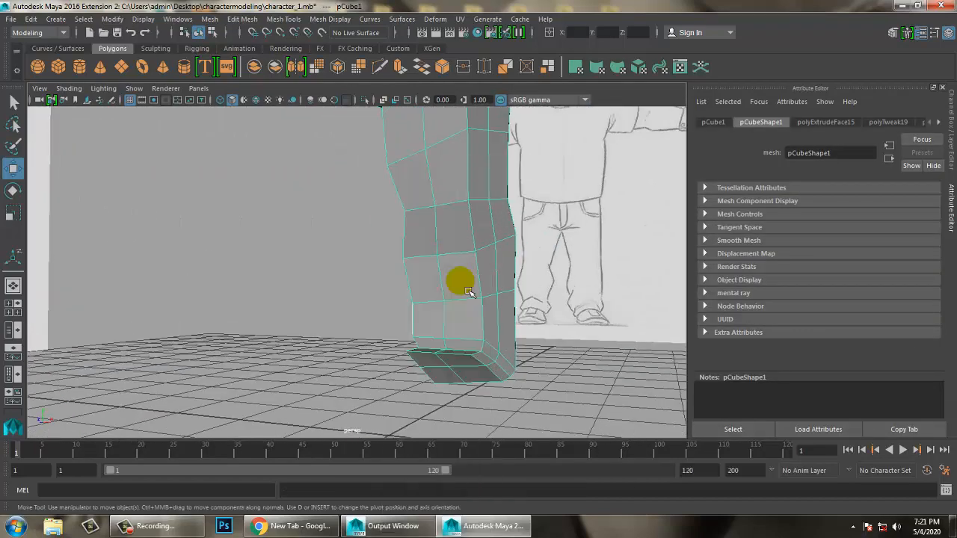
pyautogui.keyDown('alt'); pyautogui.moveTo(470, 290); pyautogui.dragTo(490, 280); pyautogui.keyUp('alt')
pyautogui.press('space')
pyautogui.press('space')
pyautogui.keyDown('alt'); pyautogui.moveTo(526, 363); pyautogui.dragTo(491, 344, button='middle'); pyautogui.keyUp('alt')
pyautogui.scroll(1, 467, 327)
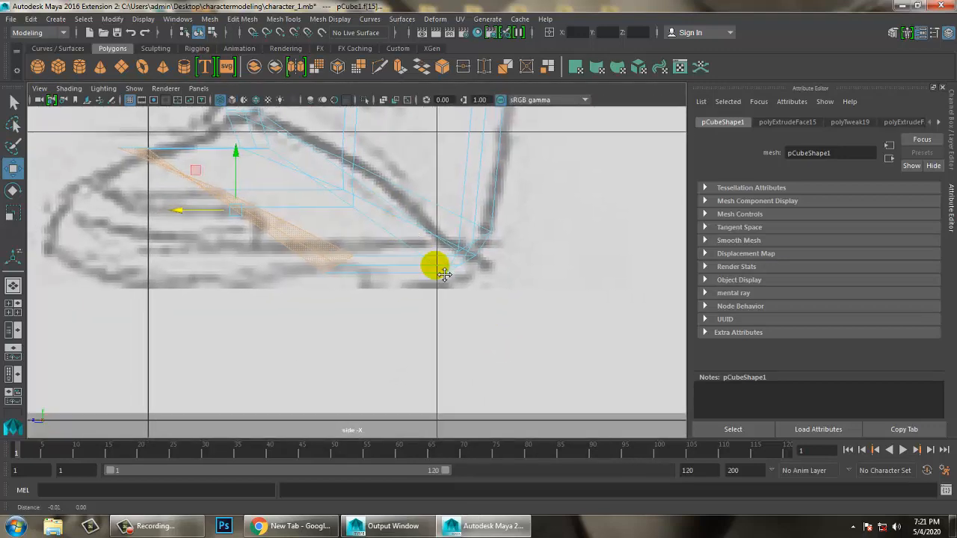
pyautogui.keyDown('alt'); pyautogui.moveTo(445, 275); pyautogui.dragTo(474, 311, button='middle'); pyautogui.keyUp('alt')
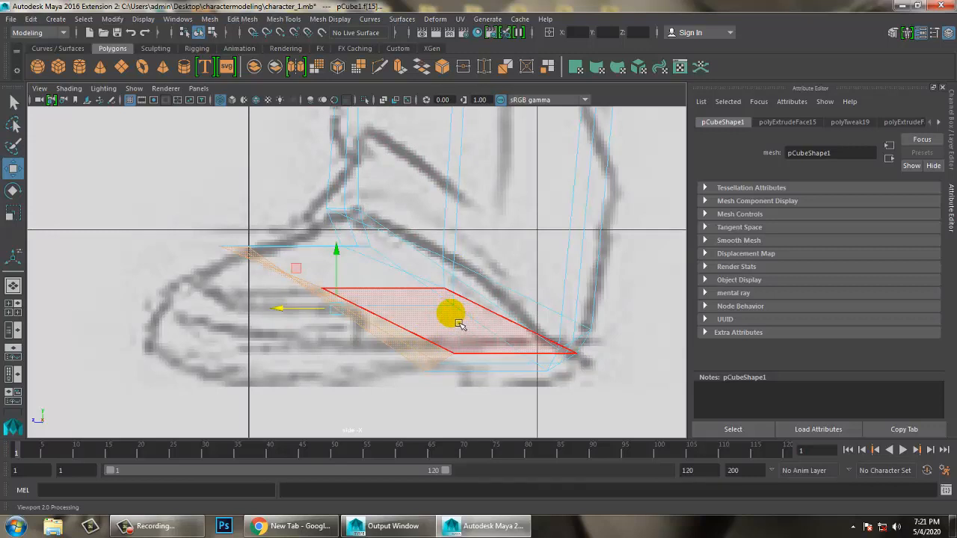
# Step: Switch the mesh to vertex editing and move the foot's lower front vertices forward and down to the sole line
pyautogui.rightClick(460, 323)
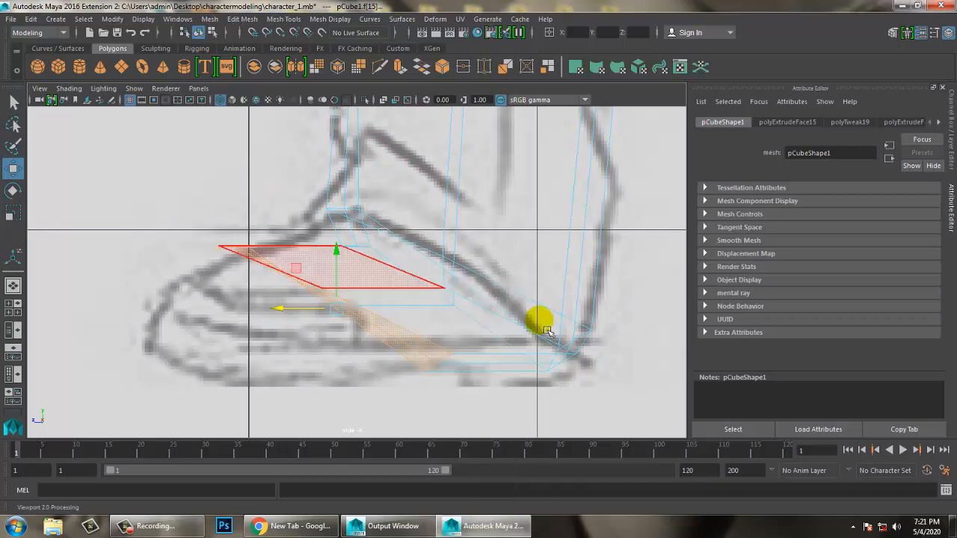
pyautogui.rightClick(443, 296)
pyautogui.click(258, 188)
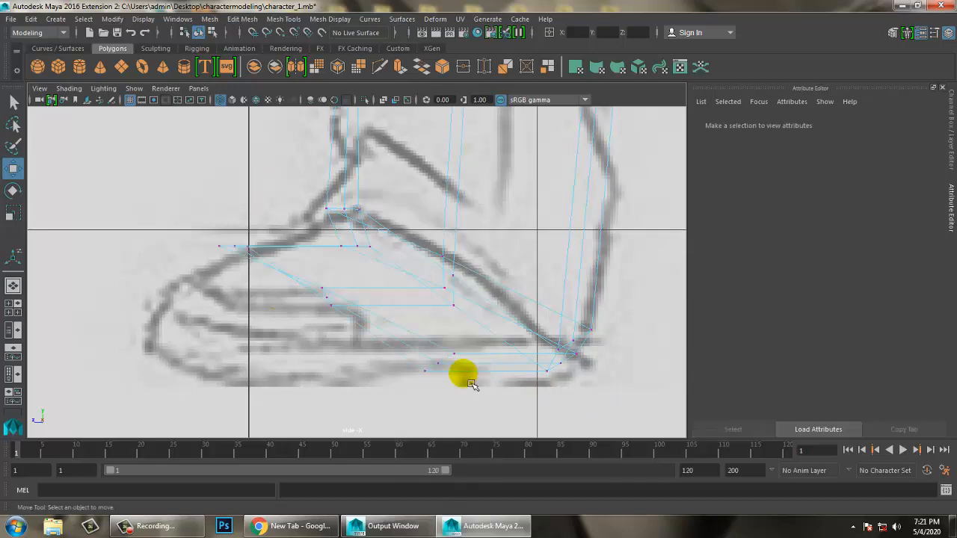
pyautogui.moveTo(485, 406); pyautogui.dragTo(486, 408)
pyautogui.moveTo(440, 364); pyautogui.dragTo(402, 383)
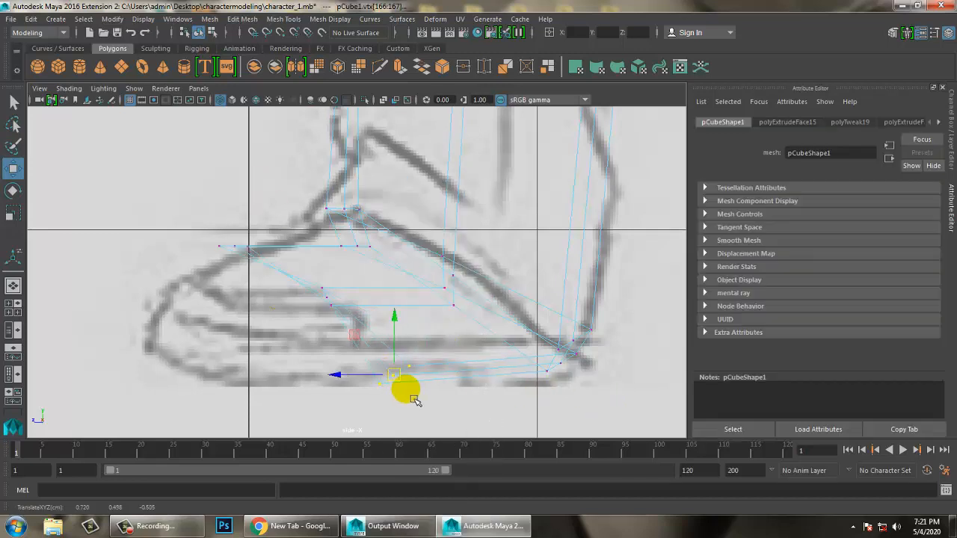
# Step: Adjust the middle and upper front vertices of the foot, fitting the top ones to the shoe outline
pyautogui.moveTo(328, 307); pyautogui.dragTo(353, 319)
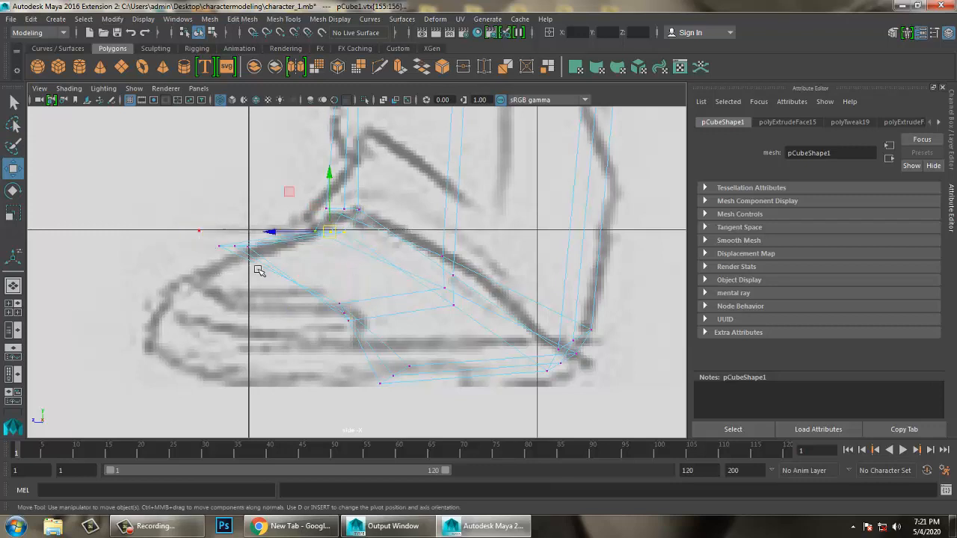
pyautogui.moveTo(257, 269); pyautogui.dragTo(211, 236)
pyautogui.moveTo(234, 246); pyautogui.dragTo(291, 254)
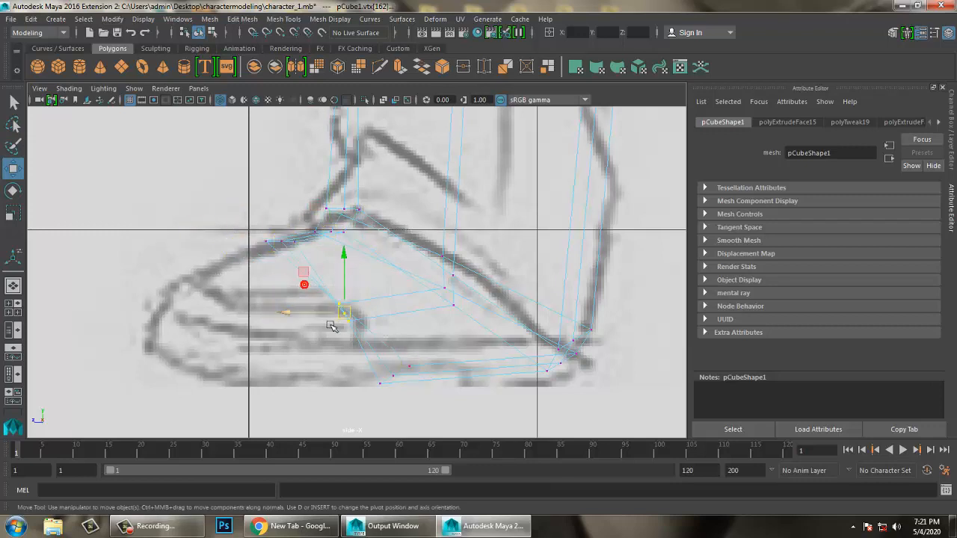
pyautogui.moveTo(332, 326); pyautogui.dragTo(324, 320, button='middle')
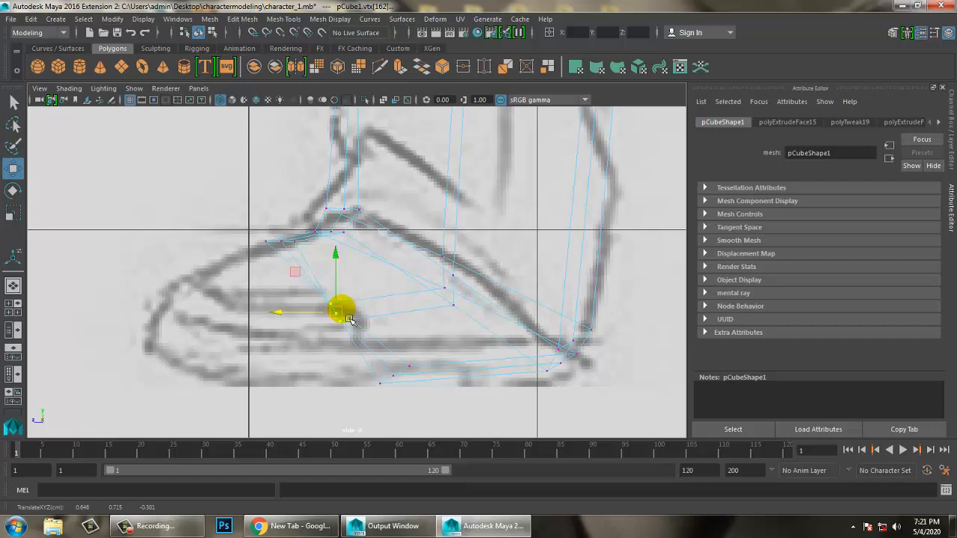
# Step: Extrude the foot's front faces, move them forward toward the toe and flatten them along the foot's length
pyautogui.rightClick(341, 181)
pyautogui.click(341, 217)
pyautogui.click(306, 333)
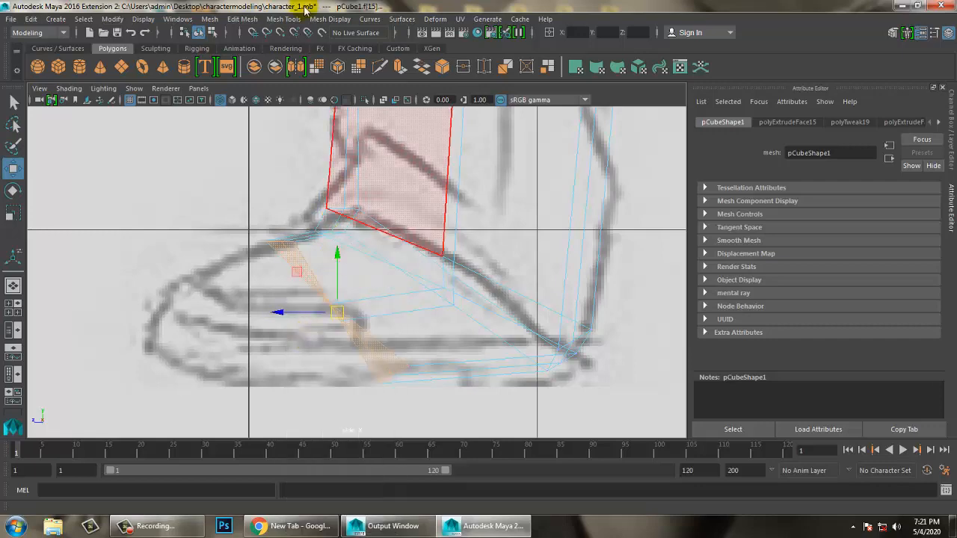
pyautogui.click(251, 20)
pyautogui.click(279, 126)
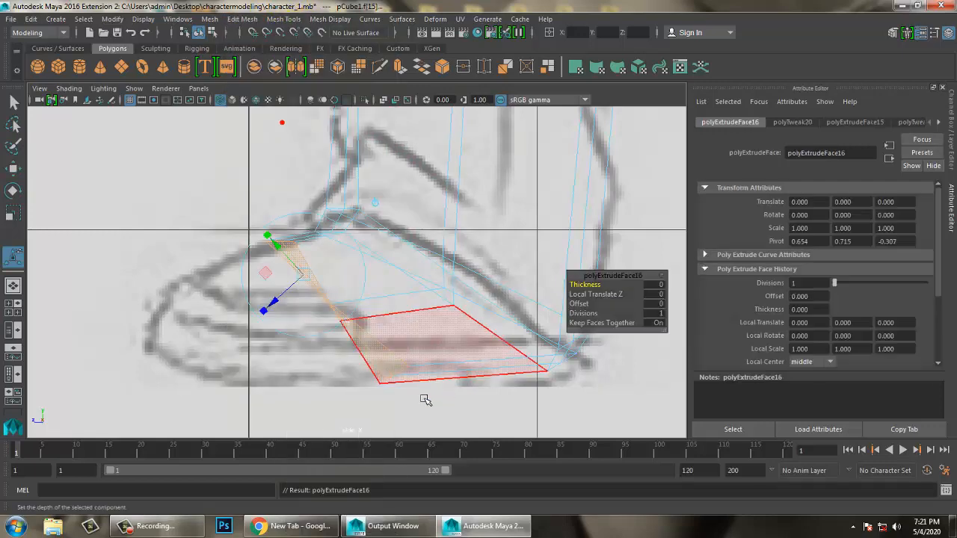
pyautogui.click(301, 331)
pyautogui.moveTo(291, 312); pyautogui.dragTo(246, 323)
pyautogui.press('r')
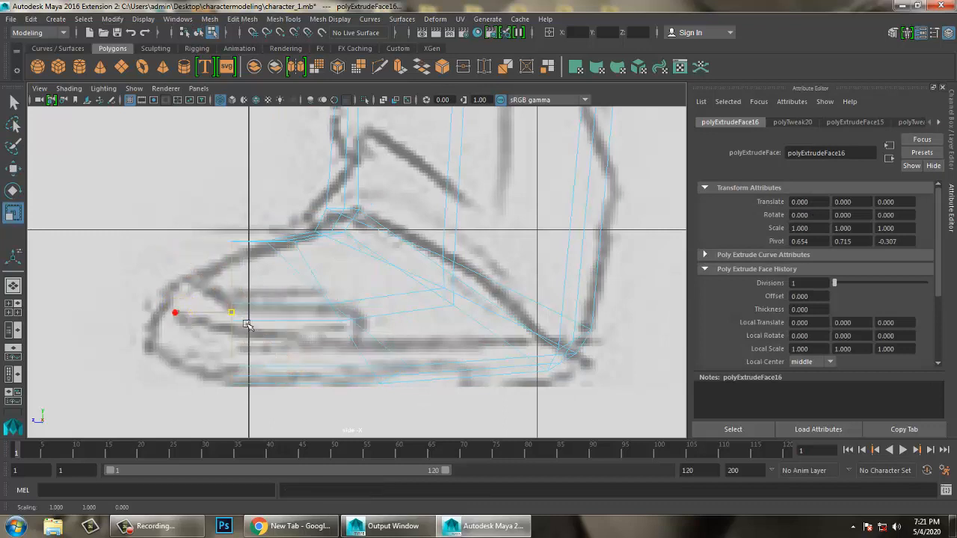
# Step: Narrow the extruded front faces across the foot's width and check the foot with the smooth preview and the reference drawings
pyautogui.press('space')
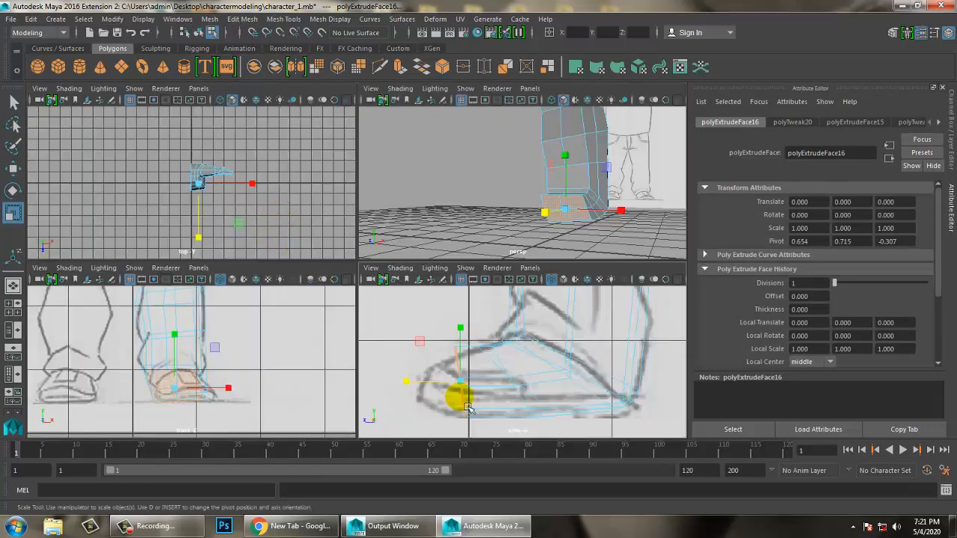
pyautogui.press('space')
pyautogui.keyDown('alt'); pyautogui.moveTo(530, 261); pyautogui.dragTo(498, 387); pyautogui.keyUp('alt')
pyautogui.moveTo(393, 342); pyautogui.dragTo(375, 349)
pyautogui.keyDown('alt'); pyautogui.moveTo(408, 352); pyautogui.dragTo(329, 322); pyautogui.keyUp('alt')
pyautogui.press('3')
pyautogui.press('1')
pyautogui.press('space')
pyautogui.press('space')
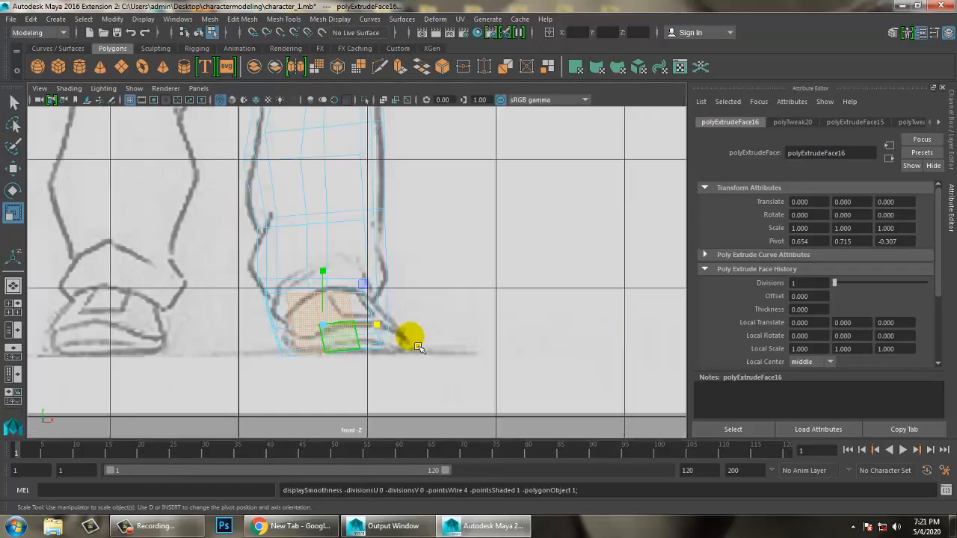
pyautogui.press('space')
pyautogui.press('space')
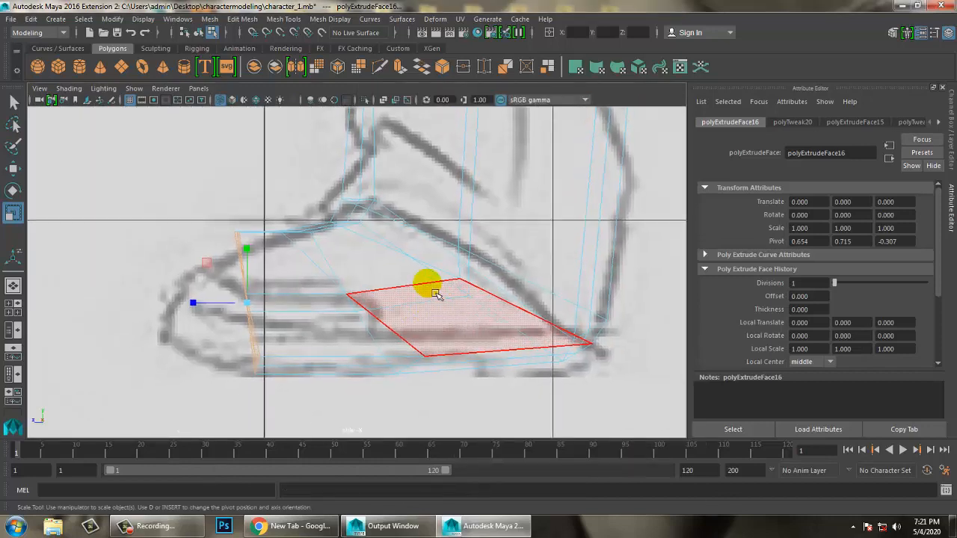
# Step: Switch to vertex editing and move the upper, middle and lower front vertices of the foot to match the shoe outline
pyautogui.rightClick(307, 291)
pyautogui.click(241, 239)
pyautogui.moveTo(242, 239); pyautogui.dragTo(111, 187, button='right')
pyautogui.moveTo(256, 263); pyautogui.dragTo(248, 262)
pyautogui.press('w')
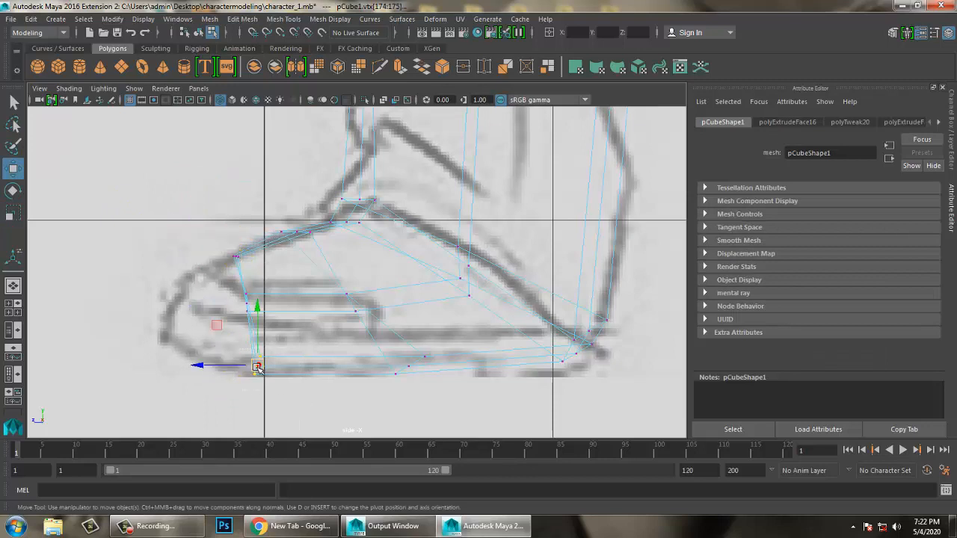
pyautogui.moveTo(256, 317); pyautogui.dragTo(252, 324, button='middle')
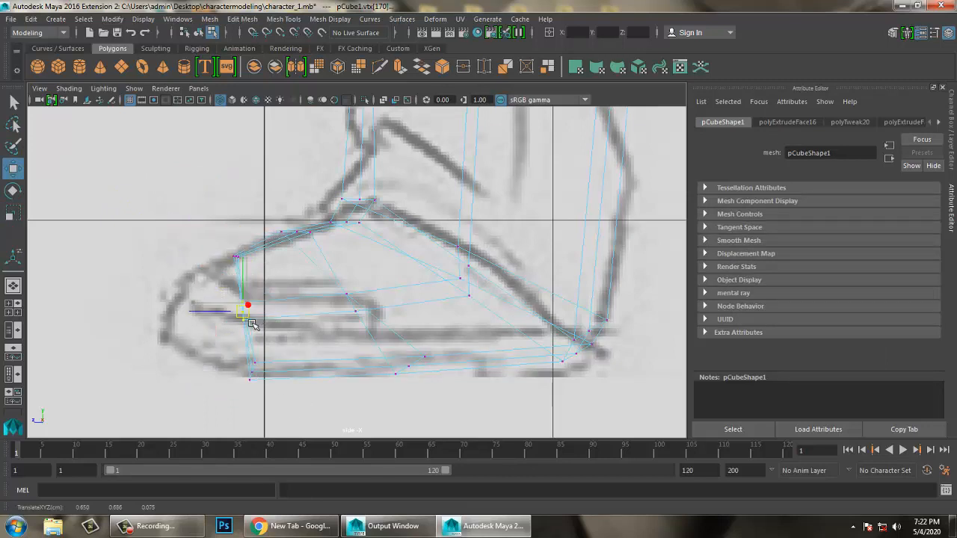
# Step: Extrude the foot's front faces, scale them down and move them forward to the toe tip of the side drawing
pyautogui.moveTo(234, 181); pyautogui.dragTo(236, 213, button='right')
pyautogui.moveTo(247, 249); pyautogui.dragTo(246, 249)
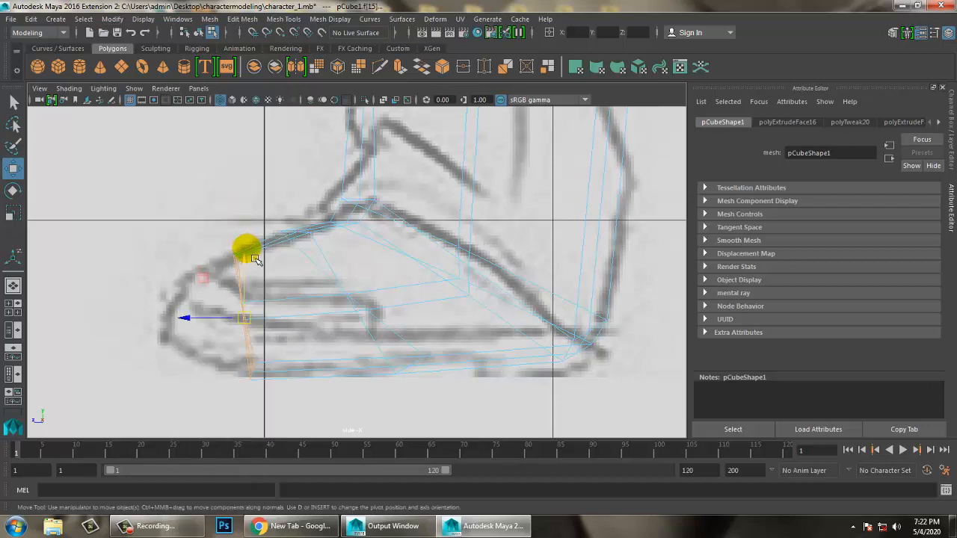
pyautogui.hotkey('ctrl', 'e')
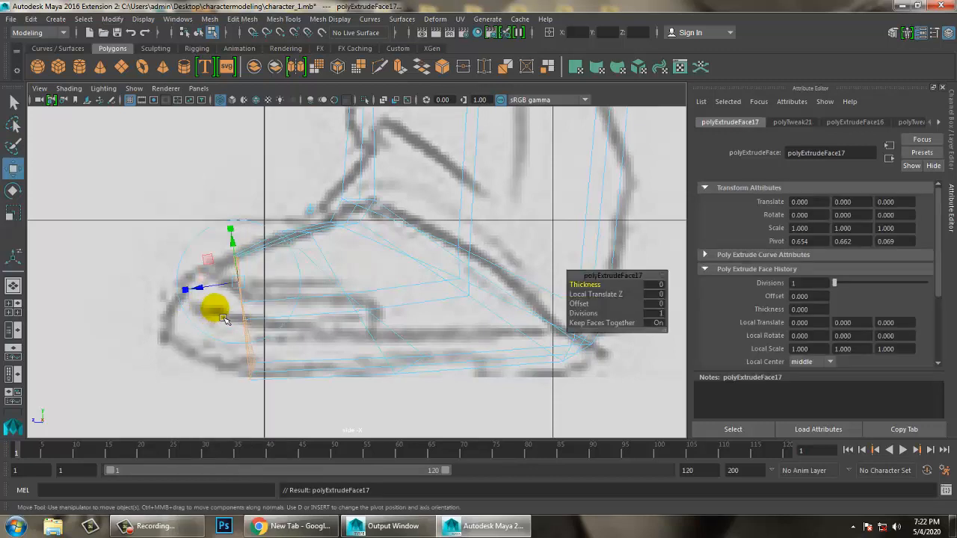
pyautogui.moveTo(214, 309); pyautogui.dragTo(142, 314)
pyautogui.press('r')
pyautogui.press('w')
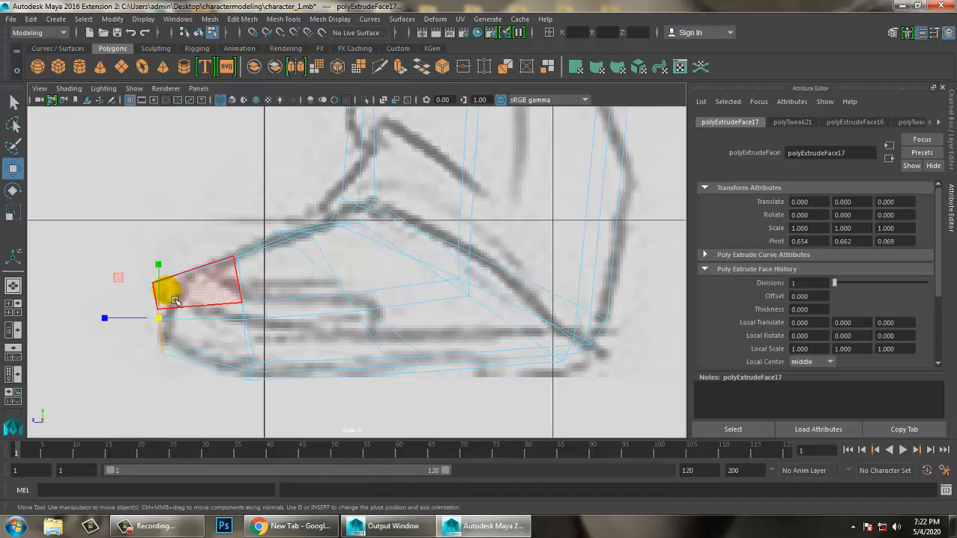
pyautogui.moveTo(148, 327); pyautogui.dragTo(160, 324, button='middle')
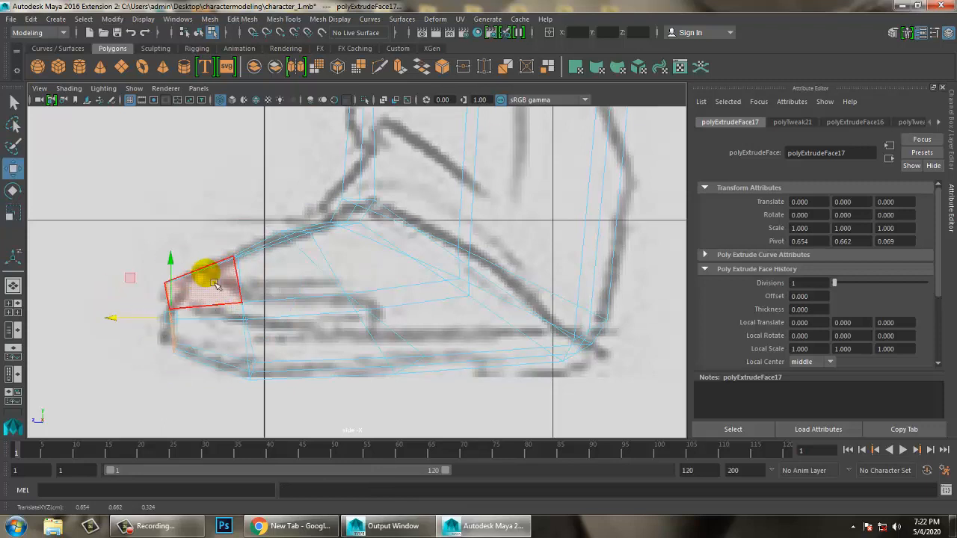
# Step: Move the toe tip's upper and lower vertices onto the curved shoe outline in the side view
pyautogui.moveTo(205, 181); pyautogui.dragTo(30, 179, button='right')
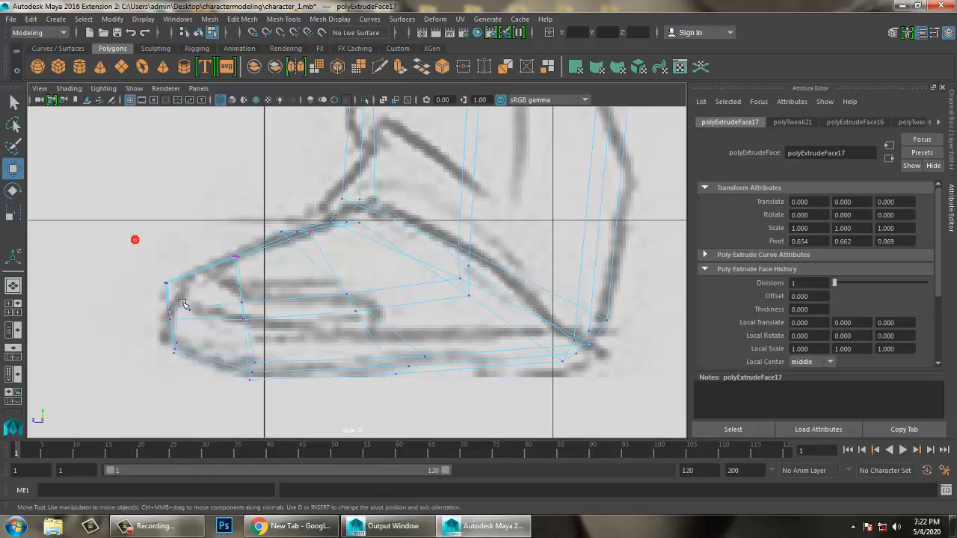
pyautogui.moveTo(155, 273); pyautogui.dragTo(179, 292)
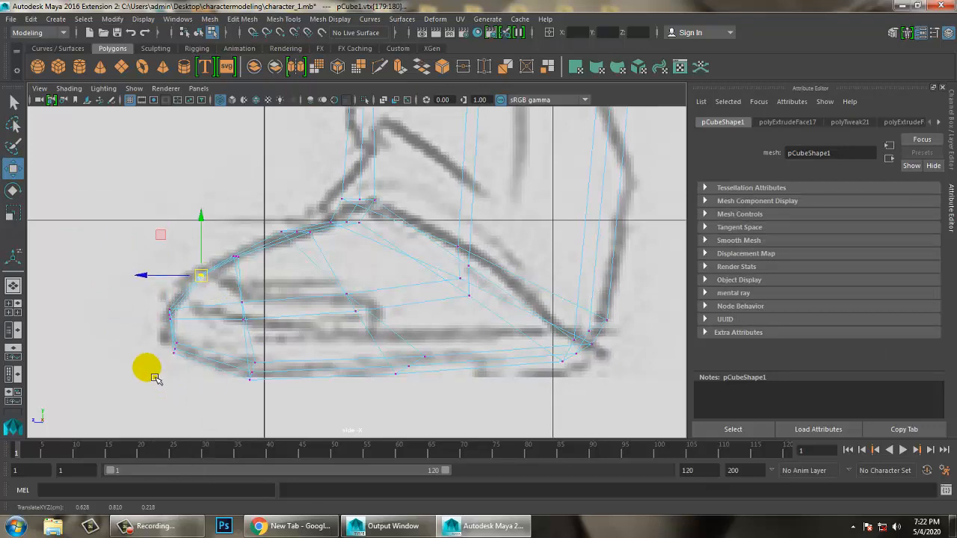
pyautogui.moveTo(153, 334); pyautogui.dragTo(175, 360)
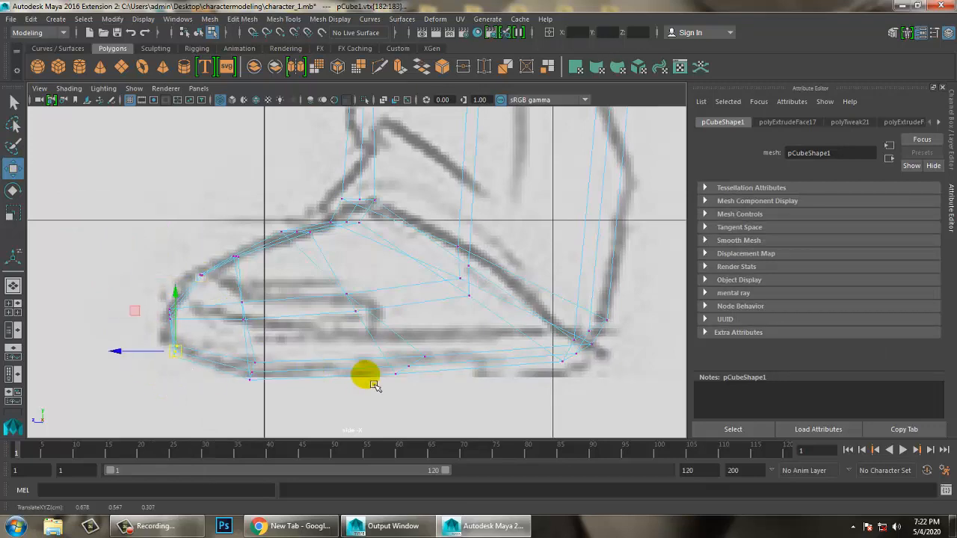
# Step: Scale the toe-tip vertices across the foot's width in the perspective view
pyautogui.keyDown('alt'); pyautogui.moveTo(457, 238); pyautogui.dragTo(426, 308, button='middle'); pyautogui.keyUp('alt')
pyautogui.press('space')
pyautogui.press('space')
pyautogui.moveTo(483, 261)
pyautogui.keyDown('alt'); pyautogui.mouseDown()
pyautogui.moveTo(382, 327)
pyautogui.moveTo(500, 229)
pyautogui.mouseUp(); pyautogui.keyUp('alt')
pyautogui.moveTo(290, 248)
pyautogui.keyDown('alt'); pyautogui.mouseDown()
pyautogui.moveTo(352, 278)
pyautogui.moveTo(301, 325)
pyautogui.moveTo(397, 284)
pyautogui.moveTo(268, 323)
pyautogui.moveTo(335, 354)
pyautogui.mouseUp(); pyautogui.keyUp('alt')
pyautogui.keyDown('alt'); pyautogui.moveTo(421, 318); pyautogui.dragTo(348, 244); pyautogui.keyUp('alt')
pyautogui.keyDown('alt'); pyautogui.moveTo(369, 315); pyautogui.dragTo(400, 326); pyautogui.keyUp('alt')
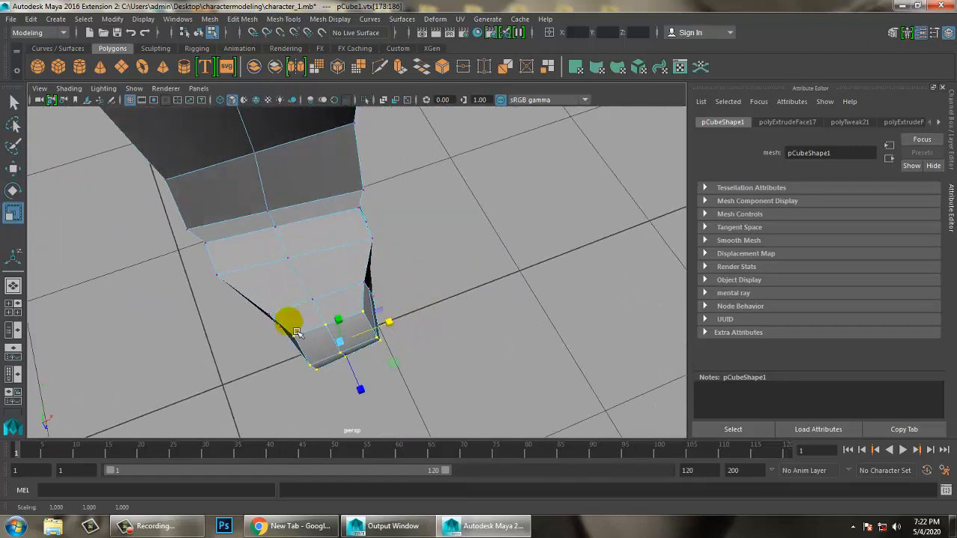
pyautogui.keyDown('alt'); pyautogui.moveTo(297, 333); pyautogui.dragTo(333, 301); pyautogui.keyUp('alt')
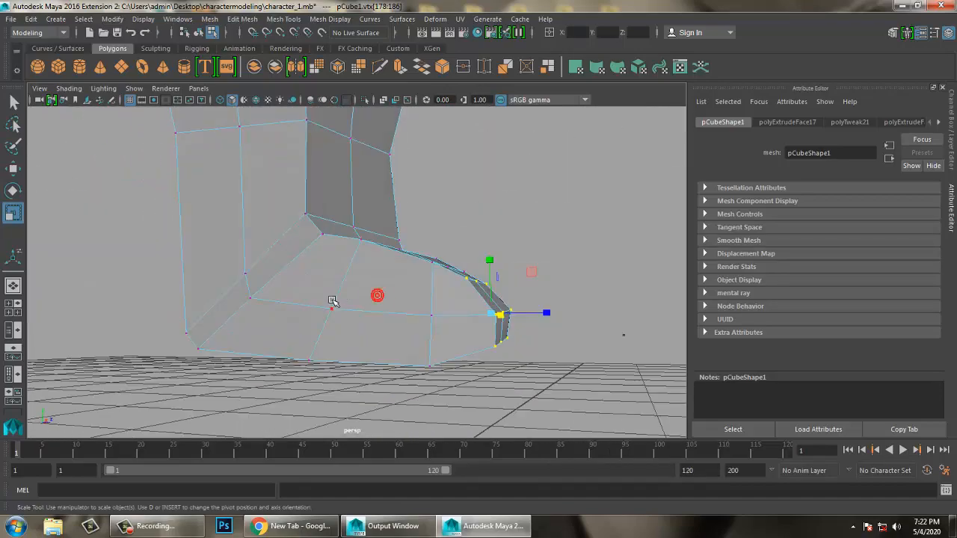
# Step: Move the vertices along the foot's side across its width to round out the foot's shape
pyautogui.keyDown('alt'); pyautogui.moveTo(454, 317); pyautogui.dragTo(386, 292); pyautogui.keyUp('alt')
pyautogui.rightClick(387, 293)
pyautogui.click(544, 351)
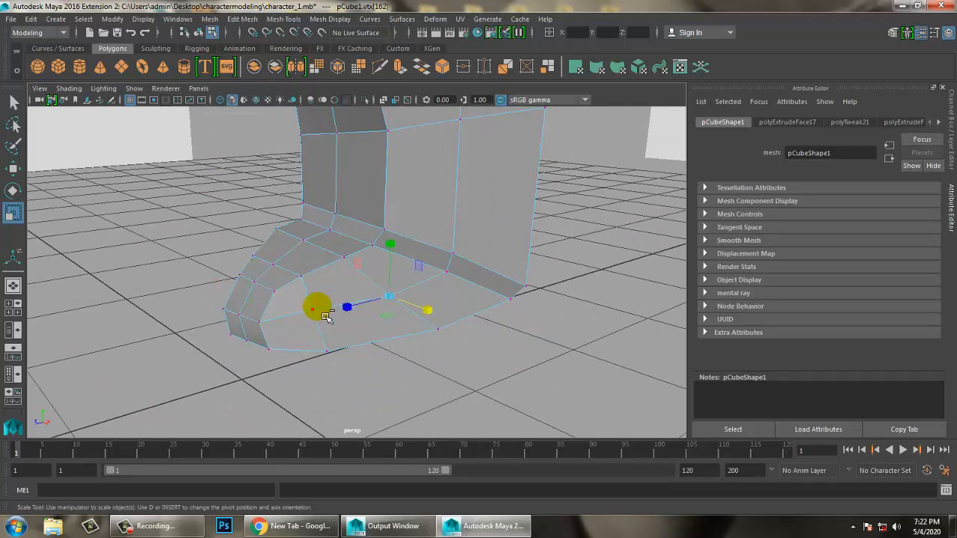
pyautogui.keyDown('alt'); pyautogui.moveTo(324, 318); pyautogui.dragTo(389, 330); pyautogui.keyUp('alt')
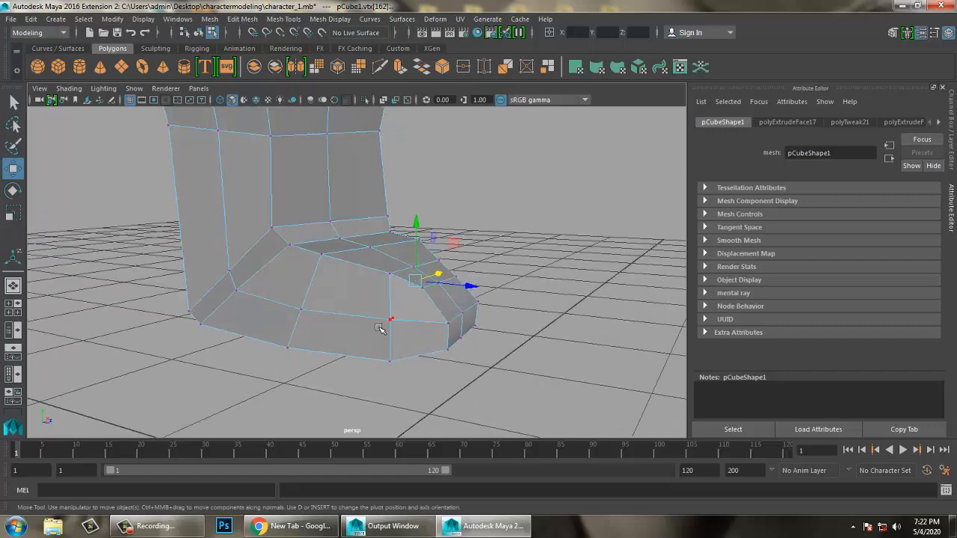
pyautogui.keyDown('alt'); pyautogui.moveTo(308, 317); pyautogui.dragTo(358, 320); pyautogui.keyUp('alt')
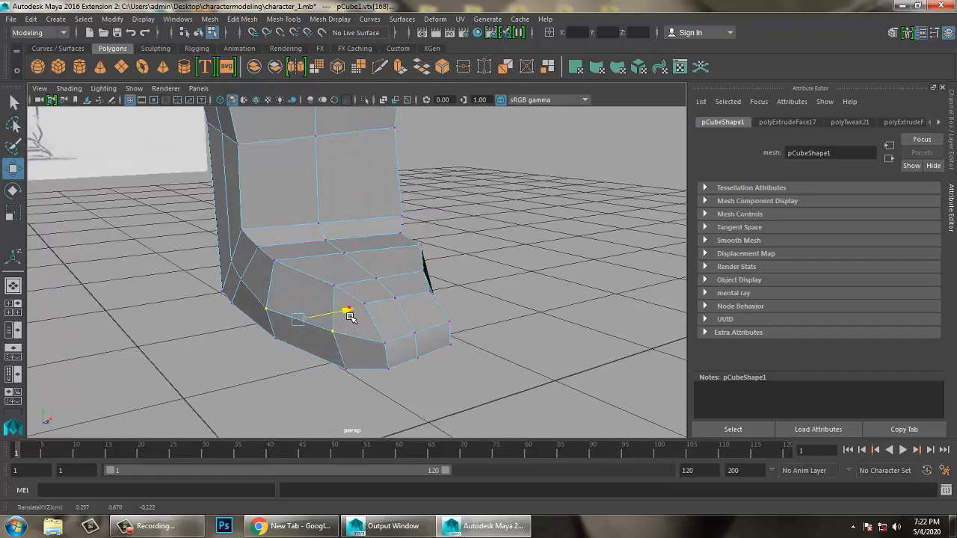
pyautogui.keyDown('alt'); pyautogui.moveTo(398, 290); pyautogui.dragTo(338, 63); pyautogui.keyUp('alt')
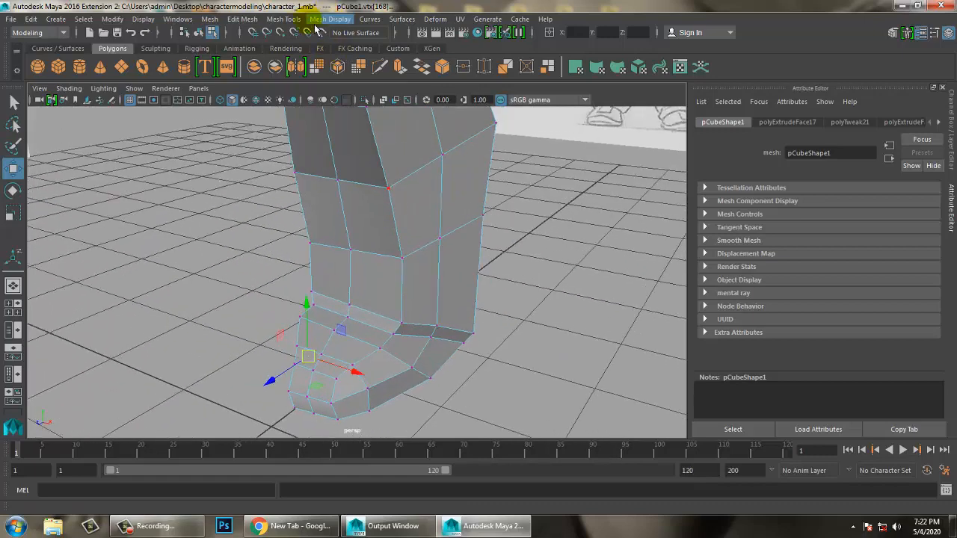
# Step: Insert an edge loop at the ankle where the leg meets the foot and inspect the leg in smooth preview
pyautogui.click(288, 20)
pyautogui.click(338, 111)
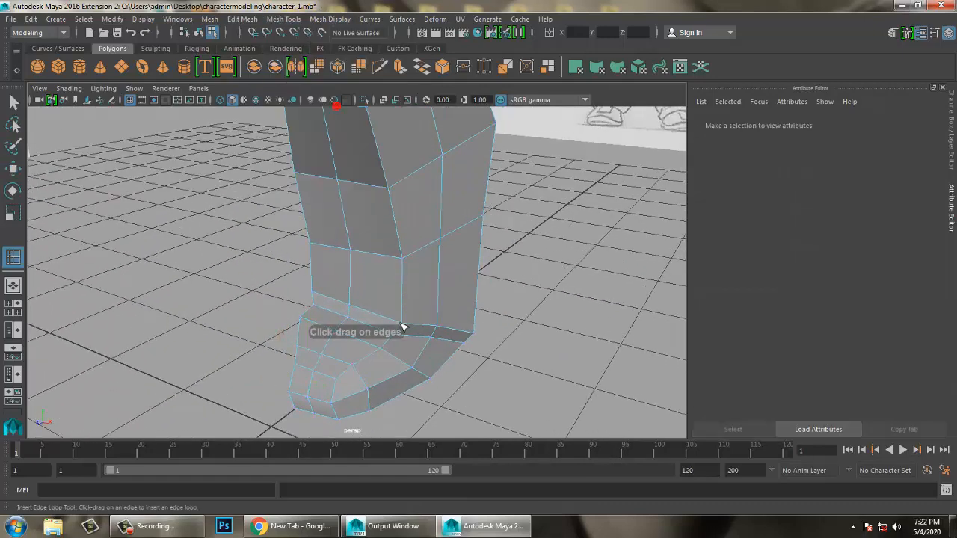
pyautogui.click(402, 329)
pyautogui.press('w')
pyautogui.keyDown('alt'); pyautogui.moveTo(500, 329); pyautogui.dragTo(397, 342); pyautogui.keyUp('alt')
pyautogui.press('3')
pyautogui.scroll(-5, 359, 280)
pyautogui.press('1')
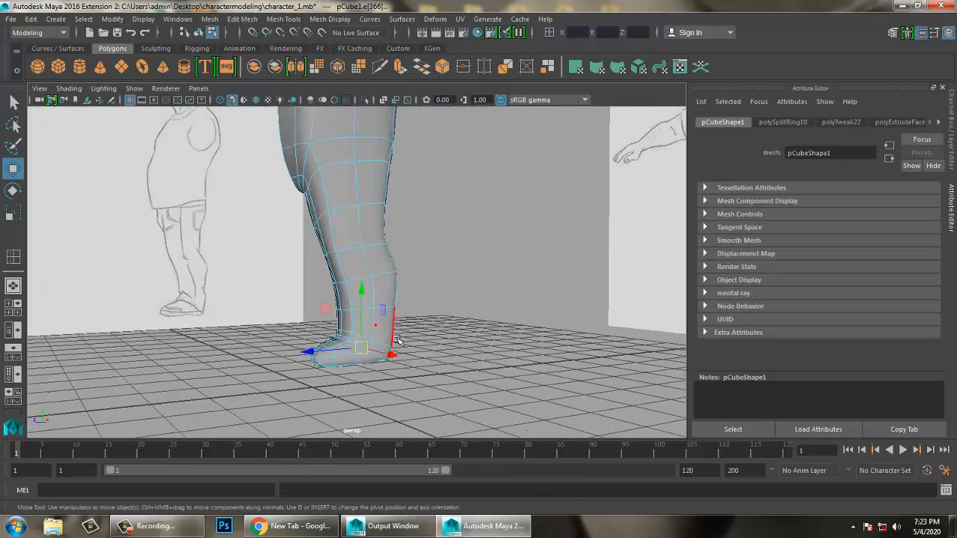
# Step: Compare the smoothed foot and ankle with the side reference drawing
pyautogui.press('space')
pyautogui.press('space')
pyautogui.scroll(2, 442, 336)
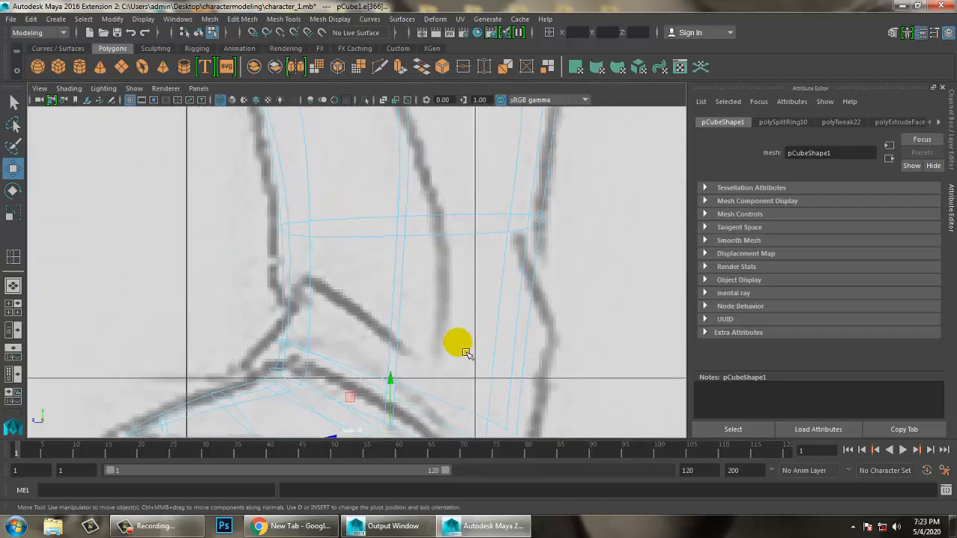
pyautogui.scroll(-6, 455, 342)
pyautogui.scroll(4, 347, 292)
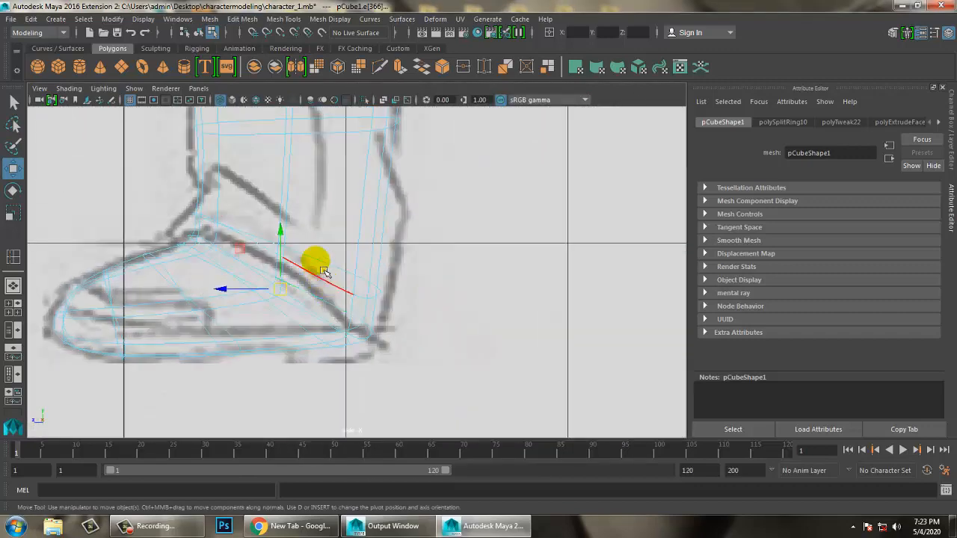
pyautogui.keyDown('alt'); pyautogui.moveTo(323, 271); pyautogui.dragTo(361, 283, button='middle'); pyautogui.keyUp('alt')
pyautogui.press('space')
pyautogui.press('space')
# Step: Switch to vertex editing and scale the heel's lower back vertices across the foot's width
pyautogui.keyDown('alt'); pyautogui.moveTo(447, 272); pyautogui.dragTo(423, 336); pyautogui.keyUp('alt')
pyautogui.scroll(4, 415, 324)
pyautogui.moveTo(423, 182); pyautogui.dragTo(283, 189, button='right')
pyautogui.keyDown('alt'); pyautogui.moveTo(467, 360); pyautogui.dragTo(549, 339); pyautogui.keyUp('alt')
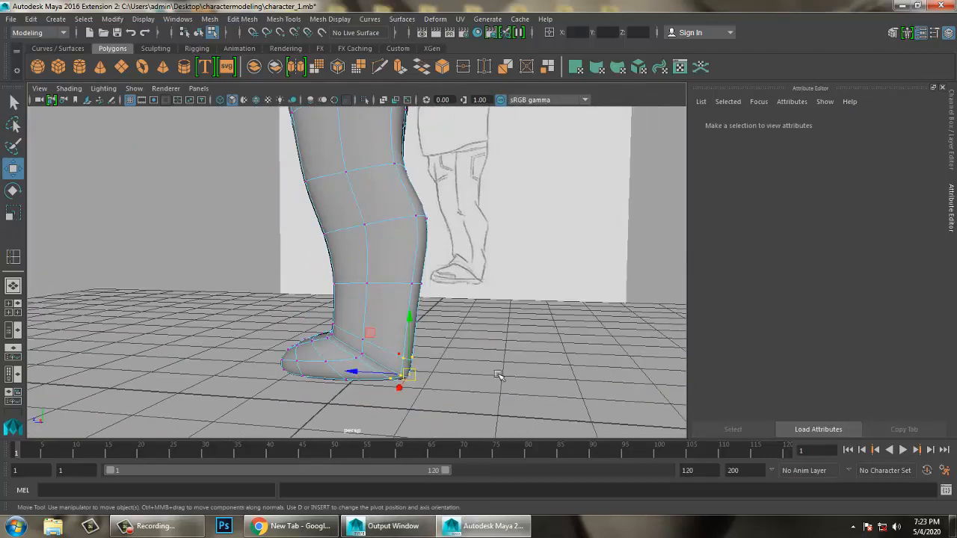
pyautogui.keyDown('alt'); pyautogui.moveTo(498, 374); pyautogui.dragTo(428, 384); pyautogui.keyUp('alt')
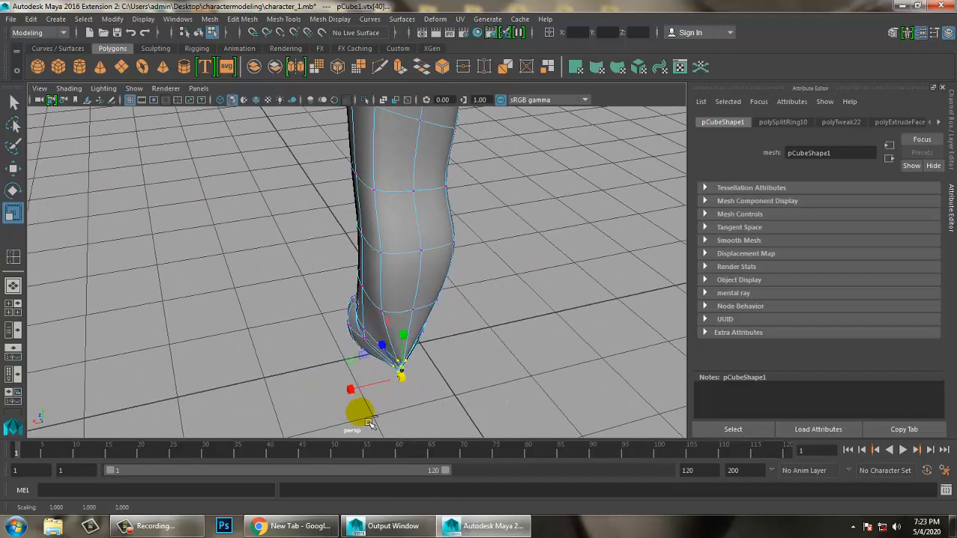
pyautogui.keyDown('alt'); pyautogui.moveTo(406, 422); pyautogui.dragTo(466, 376); pyautogui.keyUp('alt')
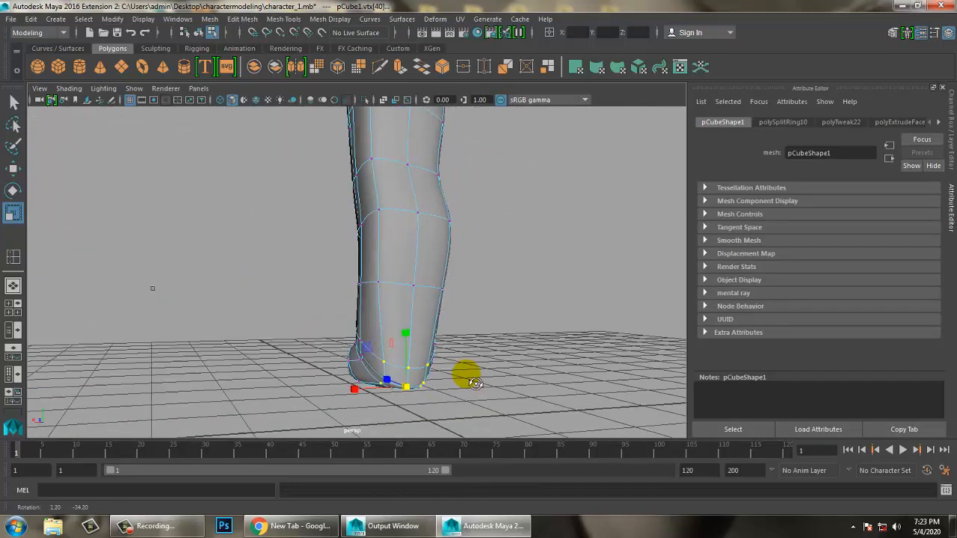
pyautogui.click(397, 432)
# Step: Adjust the heel's lower corner vertices along the foot's length
pyautogui.scroll(5, 476, 380)
pyautogui.scroll(-5, 476, 381)
pyautogui.scroll(4, 408, 365)
pyautogui.moveTo(409, 318)
pyautogui.keyDown('alt'); pyautogui.mouseDown()
pyautogui.moveTo(408, 365)
pyautogui.moveTo(424, 315)
pyautogui.mouseUp(); pyautogui.keyUp('alt')
pyautogui.keyDown('alt'); pyautogui.moveTo(454, 394); pyautogui.dragTo(419, 386); pyautogui.keyUp('alt')
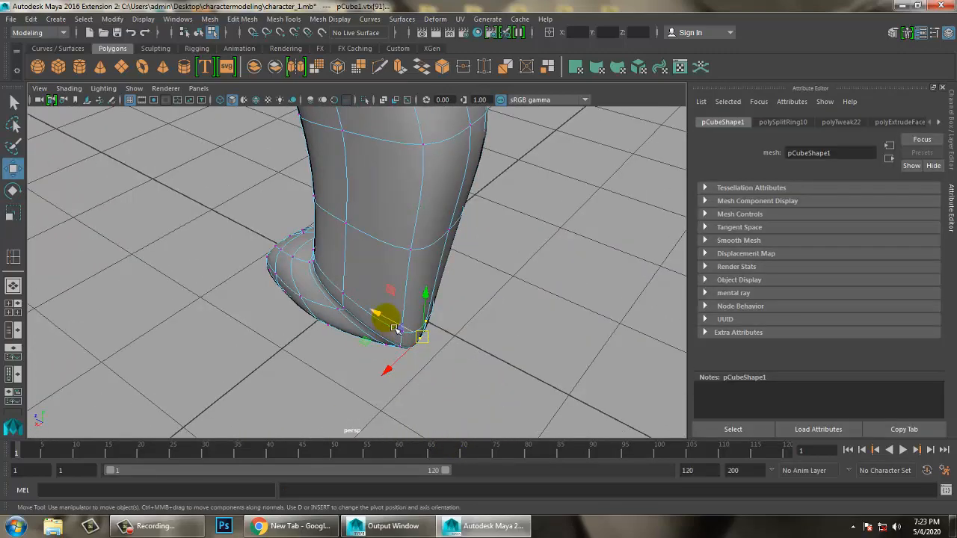
pyautogui.keyDown('alt'); pyautogui.moveTo(404, 330); pyautogui.dragTo(446, 344); pyautogui.keyUp('alt')
# Step: Compare the leg and torso with the front and side reference drawings and save the scene
pyautogui.press('space')
pyautogui.press('space')
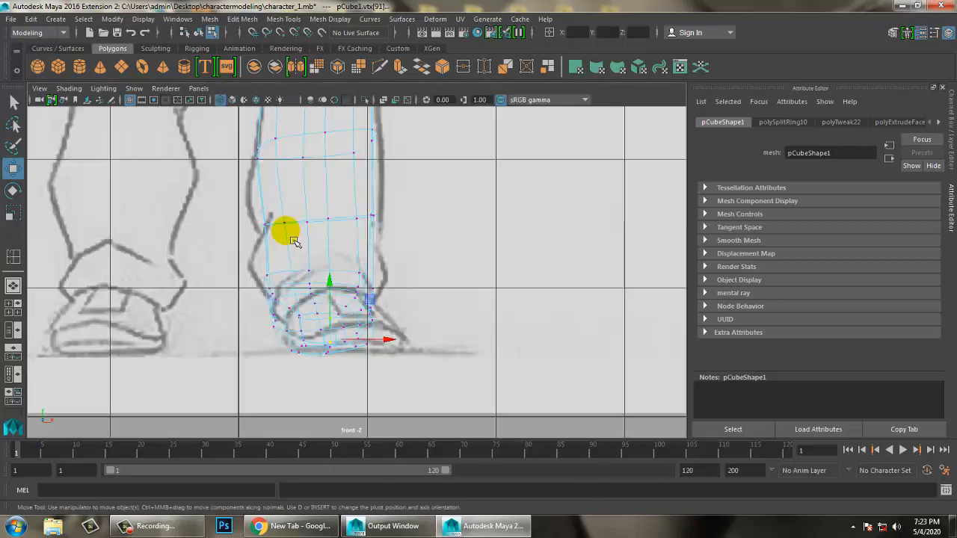
pyautogui.keyDown('alt'); pyautogui.moveTo(332, 206); pyautogui.dragTo(331, 315, button='middle'); pyautogui.keyUp('alt')
pyautogui.scroll(-8, 332, 312)
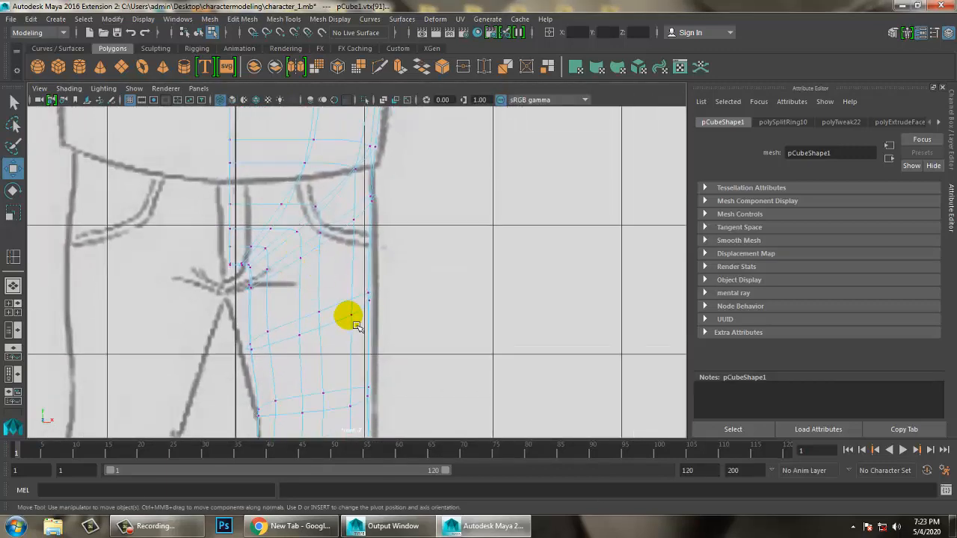
pyautogui.scroll(-3, 372, 276)
pyautogui.scroll(4, 404, 290)
pyautogui.press('space')
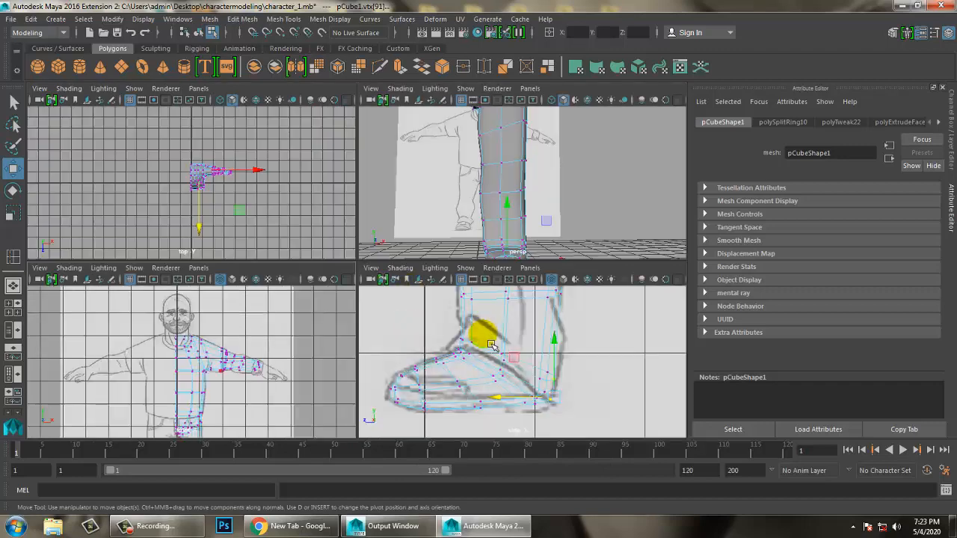
pyautogui.press('space')
pyautogui.scroll(2, 428, 315)
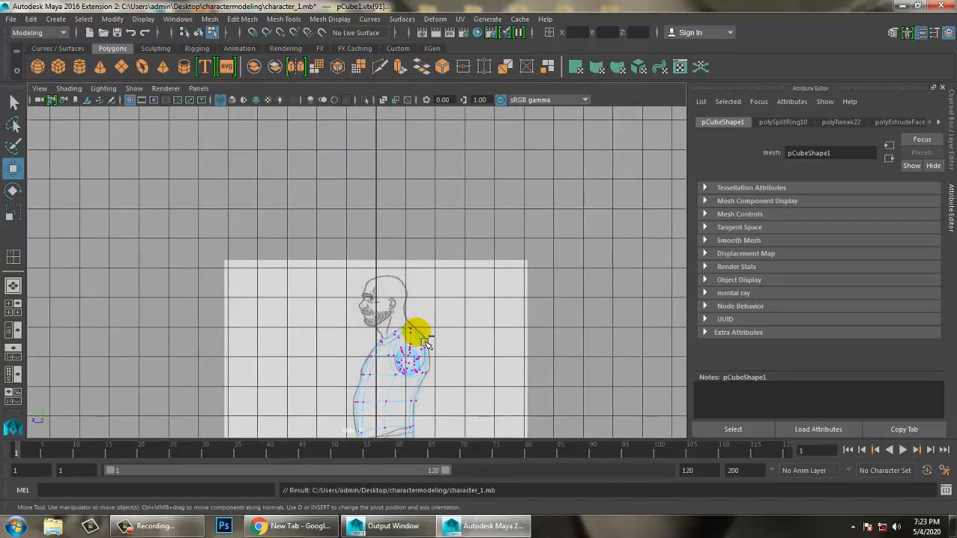
pyautogui.keyDown('alt'); pyautogui.moveTo(418, 415); pyautogui.dragTo(421, 272, button='middle'); pyautogui.keyUp('alt')
pyautogui.scroll(6, 430, 269)
pyautogui.keyDown('alt'); pyautogui.moveTo(478, 209); pyautogui.dragTo(481, 306, button='middle'); pyautogui.keyUp('alt')
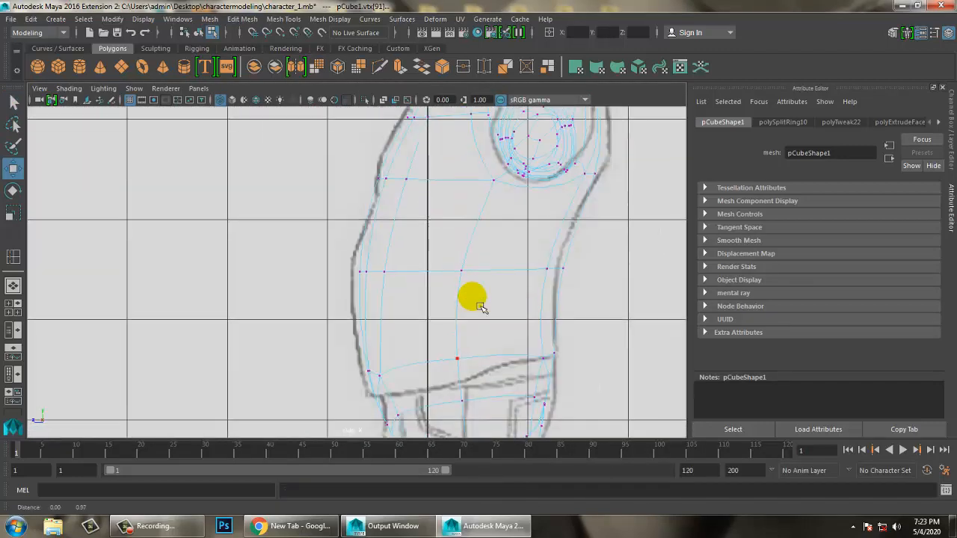
# Step: Move the vertex on the back of the leg above the knee forward in the perspective view
pyautogui.press('space')
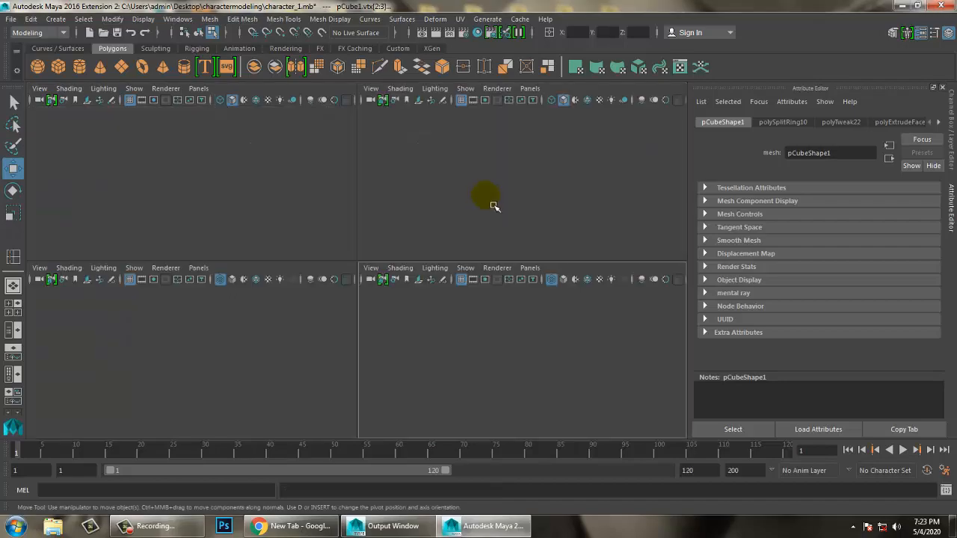
pyautogui.press('space')
pyautogui.keyDown('alt'); pyautogui.moveTo(477, 427); pyautogui.dragTo(480, 435); pyautogui.keyUp('alt')
pyautogui.keyDown('alt'); pyautogui.moveTo(423, 244); pyautogui.dragTo(348, 308); pyautogui.keyUp('alt')
pyautogui.scroll(3, 348, 308)
pyautogui.click(323, 271)
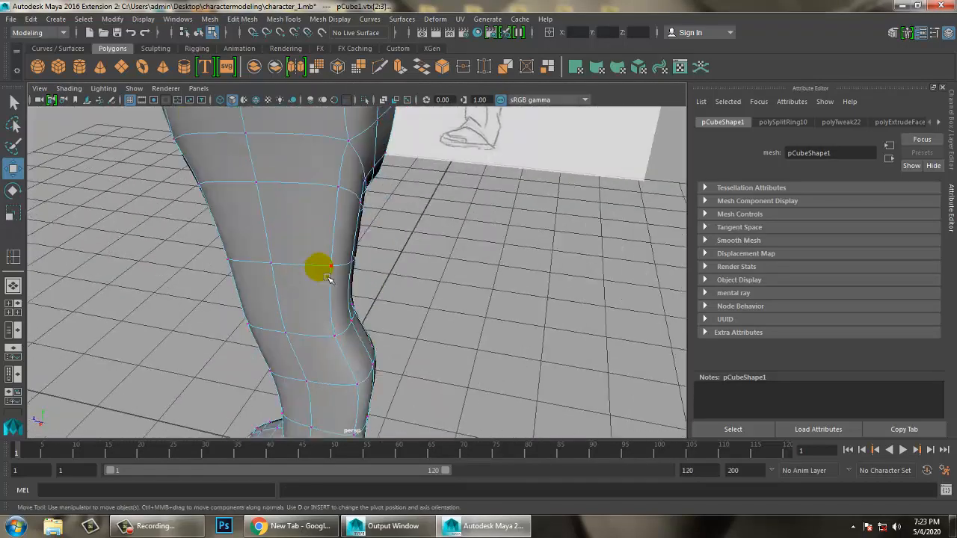
pyautogui.click(338, 275)
pyautogui.moveTo(317, 278)
pyautogui.keyDown('alt'); pyautogui.mouseDown()
pyautogui.moveTo(323, 286)
pyautogui.moveTo(305, 282)
pyautogui.mouseUp(); pyautogui.keyUp('alt')
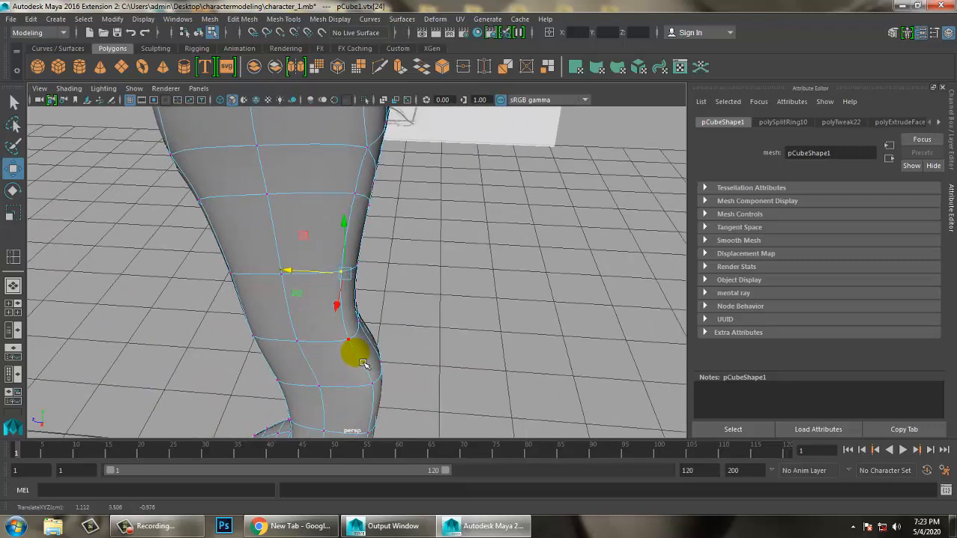
# Step: Shift individual vertices at the back of the upper thigh along the leg's depth to smooth its contour
pyautogui.moveTo(392, 367)
pyautogui.keyDown('alt'); pyautogui.mouseDown()
pyautogui.moveTo(367, 394)
pyautogui.moveTo(317, 386)
pyautogui.mouseUp(); pyautogui.keyUp('alt')
pyautogui.keyDown('alt'); pyautogui.moveTo(326, 385); pyautogui.dragTo(455, 279); pyautogui.keyUp('alt')
pyautogui.click(350, 395)
pyautogui.keyDown('alt'); pyautogui.moveTo(408, 385); pyautogui.dragTo(251, 397); pyautogui.keyUp('alt')
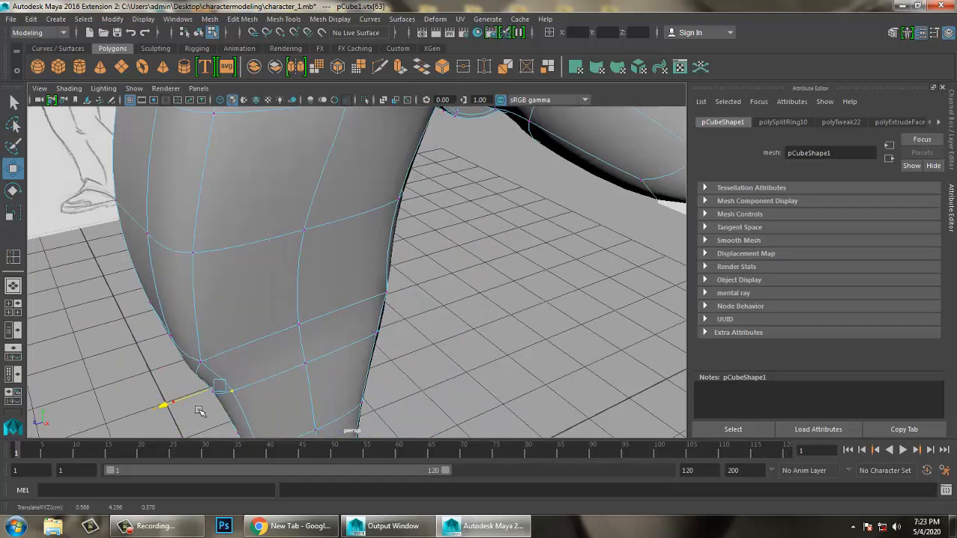
pyautogui.keyDown('alt'); pyautogui.moveTo(166, 408); pyautogui.dragTo(330, 340); pyautogui.keyUp('alt')
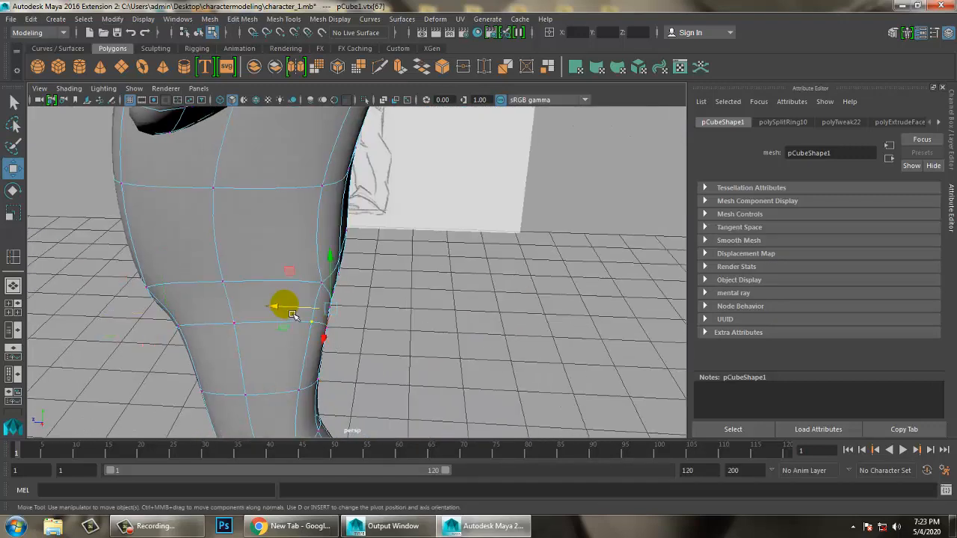
pyautogui.moveTo(290, 311); pyautogui.dragTo(267, 323)
# Step: Inspect the leg from several sides and move a back calf vertex along the leg's depth
pyautogui.scroll(-5, 277, 318)
pyautogui.keyDown('alt'); pyautogui.moveTo(310, 295); pyautogui.dragTo(380, 245, button='middle'); pyautogui.keyUp('alt')
pyautogui.keyDown('alt'); pyautogui.moveTo(385, 275); pyautogui.dragTo(300, 307); pyautogui.keyUp('alt')
pyautogui.keyDown('alt'); pyautogui.moveTo(300, 307); pyautogui.dragTo(402, 356, button='middle'); pyautogui.keyUp('alt')
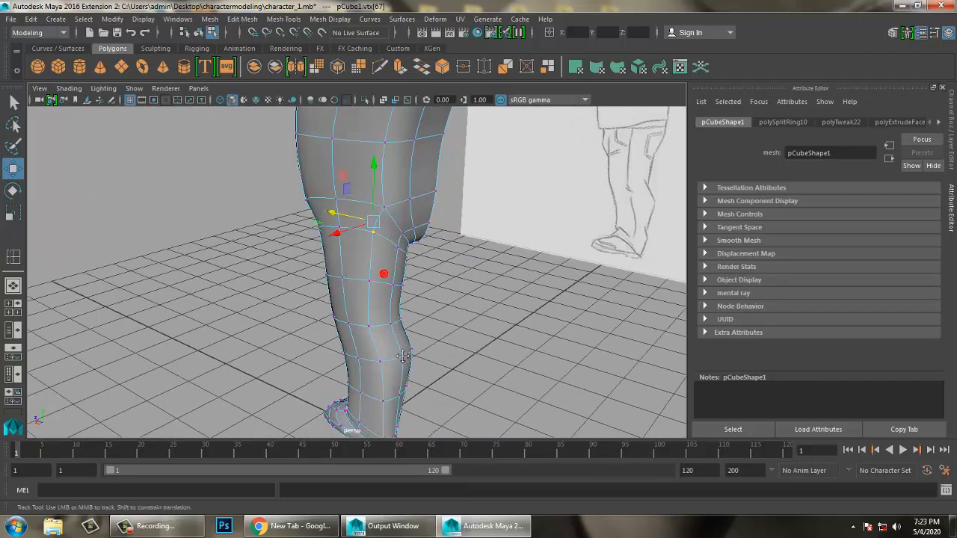
pyautogui.keyDown('alt'); pyautogui.moveTo(403, 356); pyautogui.dragTo(321, 374); pyautogui.keyUp('alt')
pyautogui.keyDown('alt'); pyautogui.moveTo(322, 374); pyautogui.dragTo(322, 321, button='middle'); pyautogui.keyUp('alt')
pyautogui.keyDown('alt'); pyautogui.moveTo(322, 321); pyautogui.dragTo(273, 277); pyautogui.keyUp('alt')
pyautogui.keyDown('alt'); pyautogui.moveTo(274, 278); pyautogui.dragTo(284, 280, button='middle'); pyautogui.keyUp('alt')
pyautogui.keyDown('alt'); pyautogui.moveTo(284, 280); pyautogui.dragTo(497, 247); pyautogui.keyUp('alt')
pyautogui.scroll(4, 326, 277)
pyautogui.click(342, 207)
pyautogui.keyDown('alt'); pyautogui.moveTo(344, 209); pyautogui.dragTo(326, 226); pyautogui.keyUp('alt')
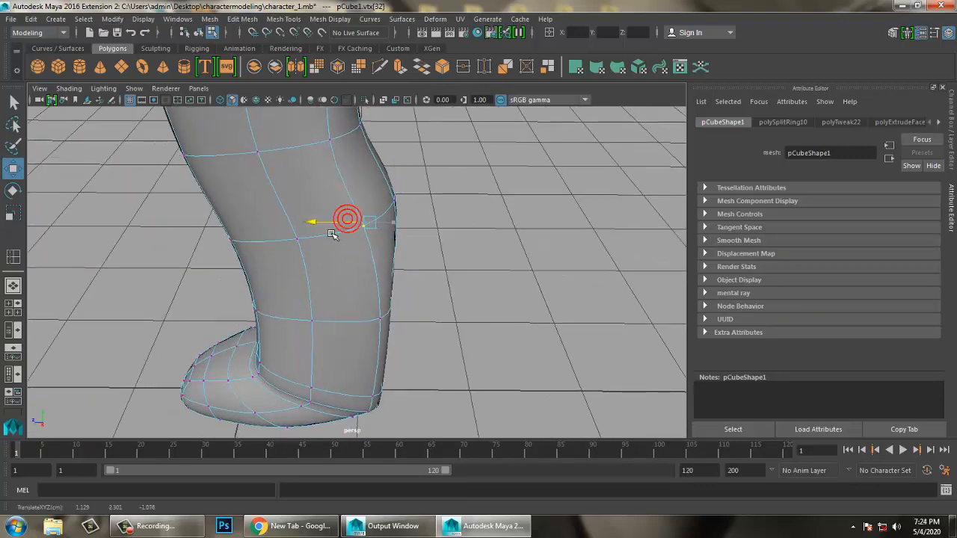
# Step: Move the individual vertices around the heel along the leg's depth to reshape the back of the ankle and shoe
pyautogui.moveTo(362, 327); pyautogui.dragTo(344, 366)
pyautogui.click(357, 335)
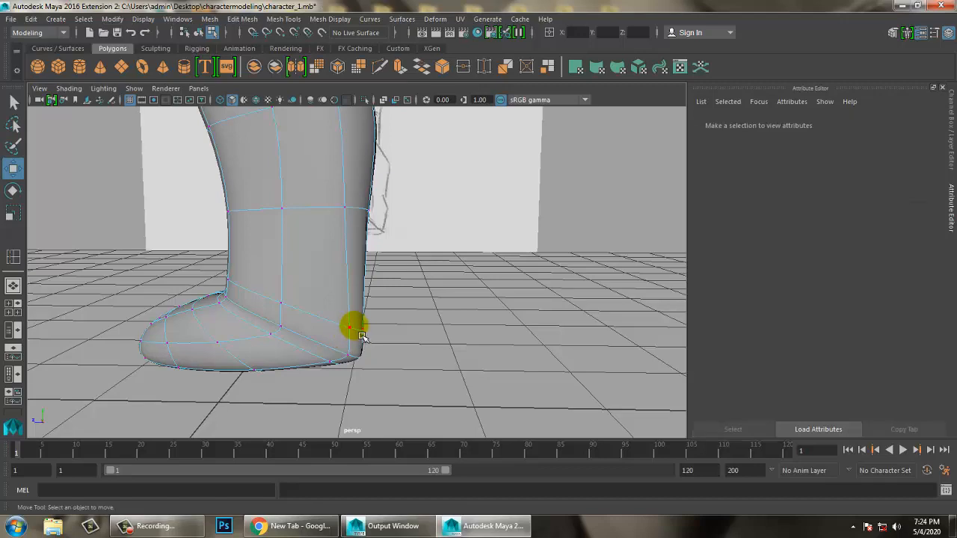
pyautogui.click(308, 358)
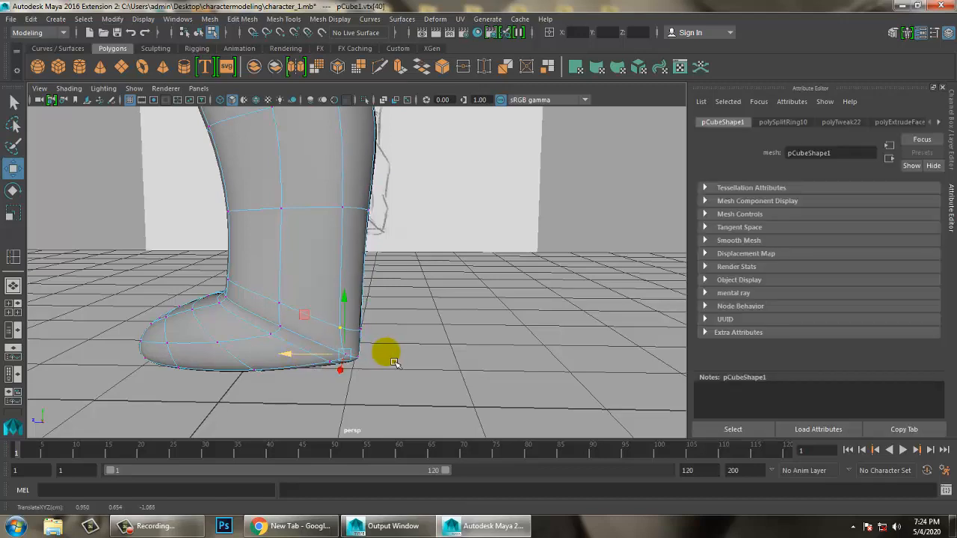
pyautogui.moveTo(395, 363)
pyautogui.keyDown('alt'); pyautogui.mouseDown()
pyautogui.moveTo(336, 321)
pyautogui.moveTo(363, 363)
pyautogui.moveTo(400, 342)
pyautogui.moveTo(380, 348)
pyautogui.moveTo(392, 353)
pyautogui.mouseUp(); pyautogui.keyUp('alt')
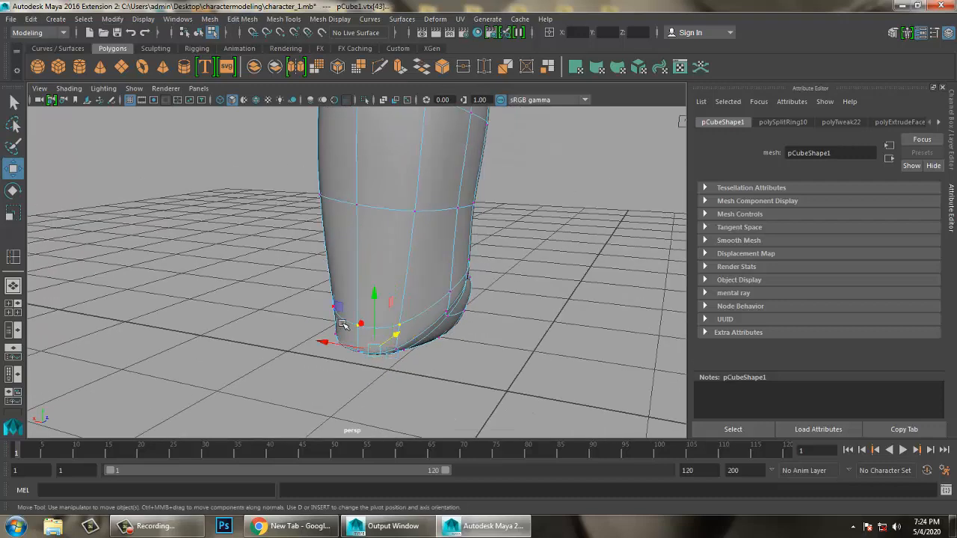
pyautogui.keyDown('alt'); pyautogui.moveTo(338, 317); pyautogui.dragTo(501, 330); pyautogui.keyUp('alt')
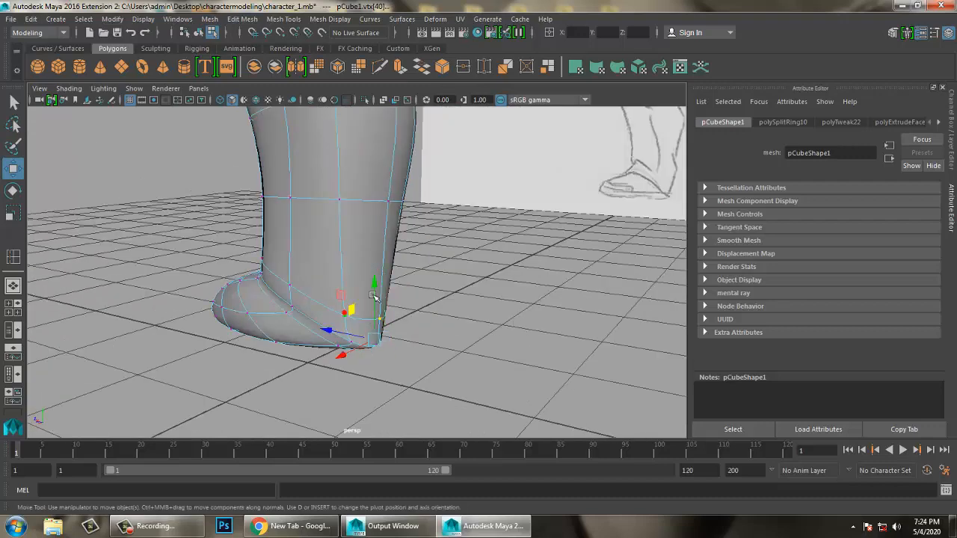
pyautogui.keyDown('alt'); pyautogui.moveTo(383, 289); pyautogui.dragTo(314, 252); pyautogui.keyUp('alt')
# Step: Shift the front vertices just below the knee along the leg's depth to smooth the shin's contour
pyautogui.scroll(4, 314, 252)
pyautogui.keyDown('alt'); pyautogui.moveTo(314, 252); pyautogui.dragTo(335, 321, button='middle'); pyautogui.keyUp('alt')
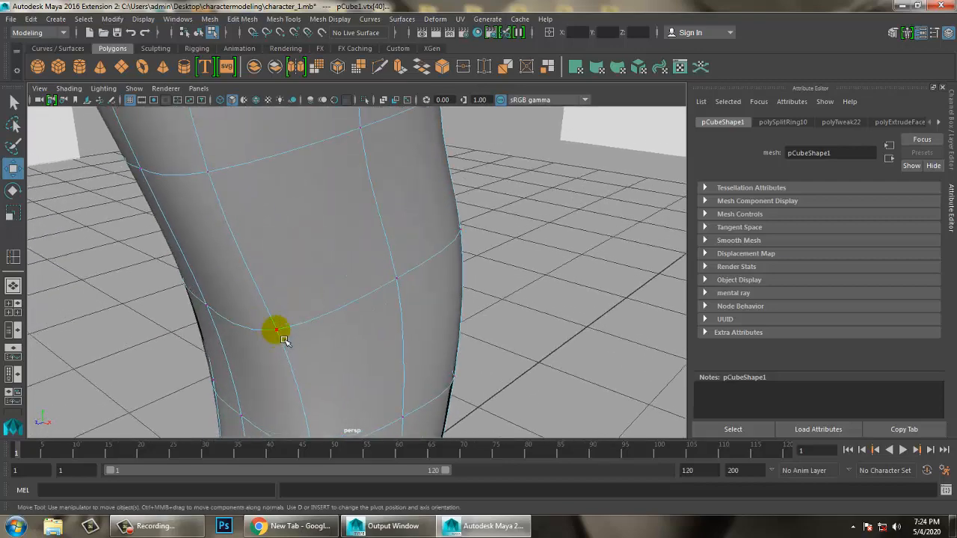
pyautogui.click(281, 337)
pyautogui.scroll(-3, 262, 334)
pyautogui.moveTo(249, 331)
pyautogui.keyDown('alt'); pyautogui.mouseDown()
pyautogui.moveTo(297, 333)
pyautogui.moveTo(295, 347)
pyautogui.moveTo(262, 343)
pyautogui.moveTo(241, 320)
pyautogui.moveTo(307, 314)
pyautogui.mouseUp(); pyautogui.keyUp('alt')
pyautogui.keyDown('shift'); pyautogui.click(262, 299); pyautogui.keyUp('shift')
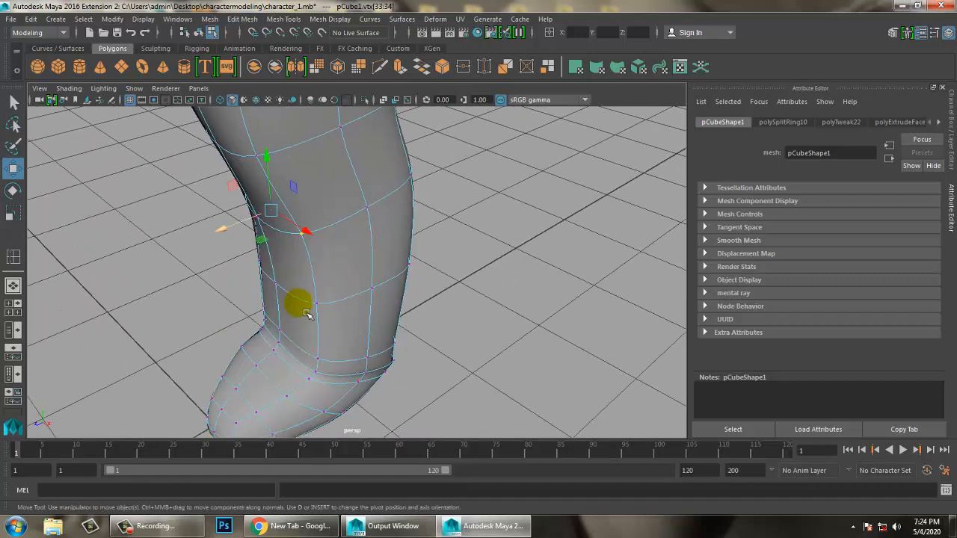
# Step: Move the front vertices of the lower shin forward and adjust the neighbouring middle vertex to round the front of the leg
pyautogui.keyDown('alt'); pyautogui.moveTo(264, 288); pyautogui.dragTo(321, 300); pyautogui.keyUp('alt')
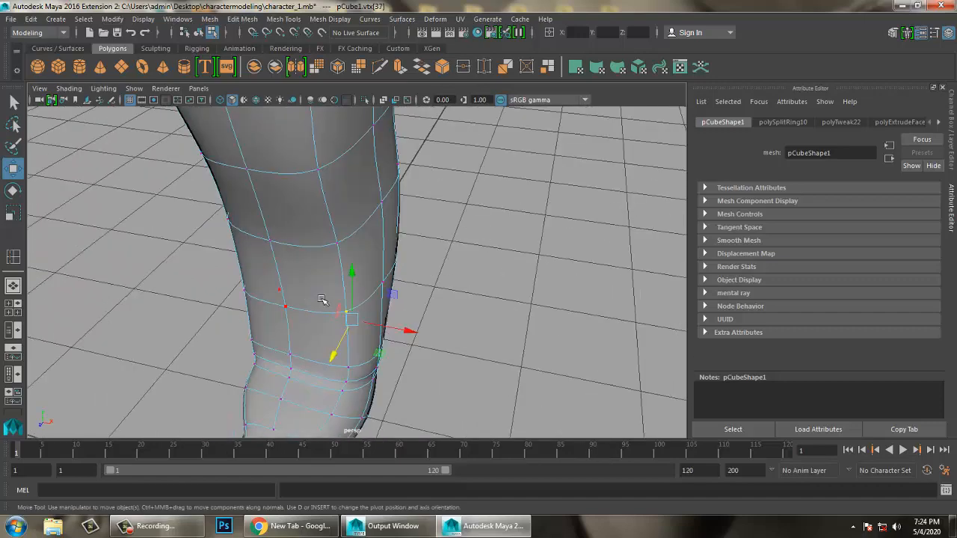
pyautogui.keyDown('shift'); pyautogui.click(252, 300); pyautogui.keyUp('shift')
pyautogui.keyDown('alt'); pyautogui.moveTo(252, 300); pyautogui.dragTo(299, 336); pyautogui.keyUp('alt')
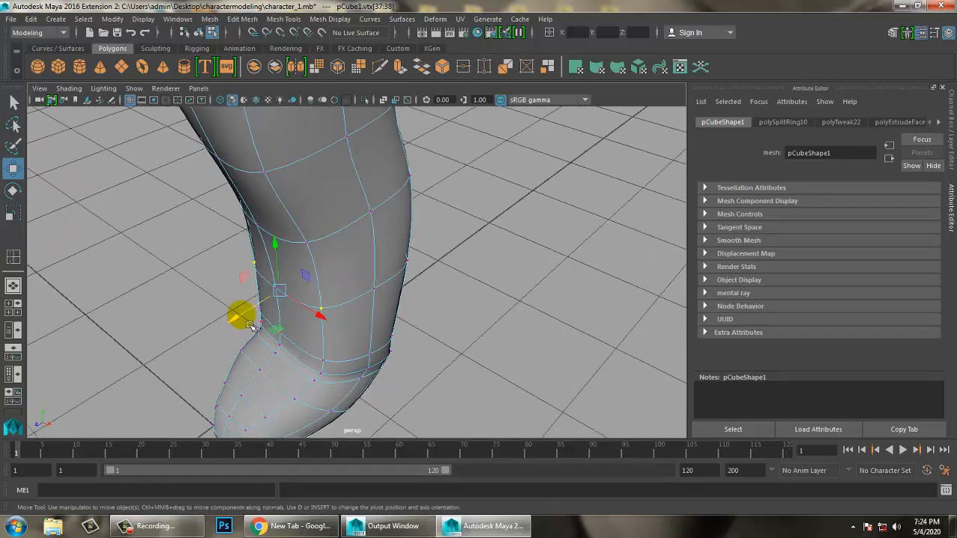
pyautogui.keyDown('alt'); pyautogui.moveTo(246, 320); pyautogui.dragTo(288, 289); pyautogui.keyUp('alt')
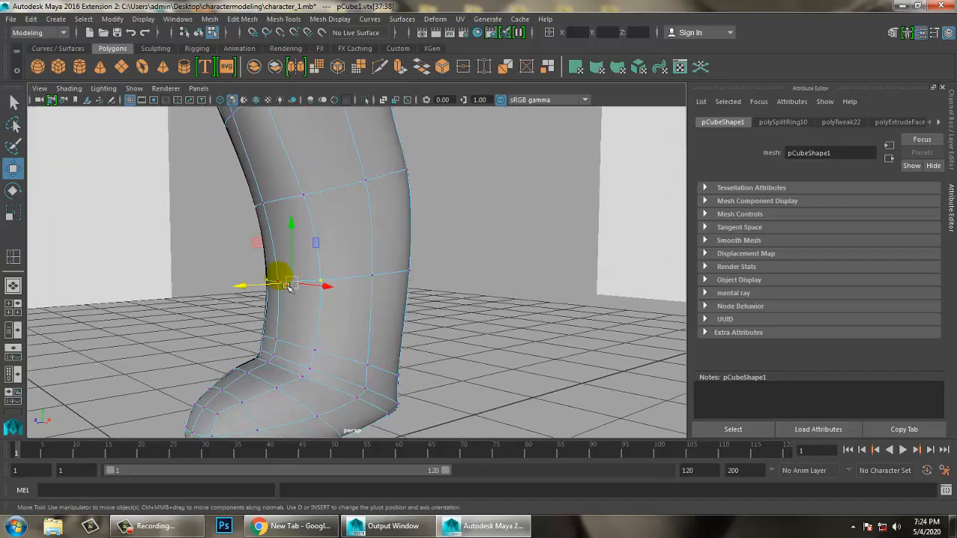
pyautogui.click(232, 314)
pyautogui.click(241, 295)
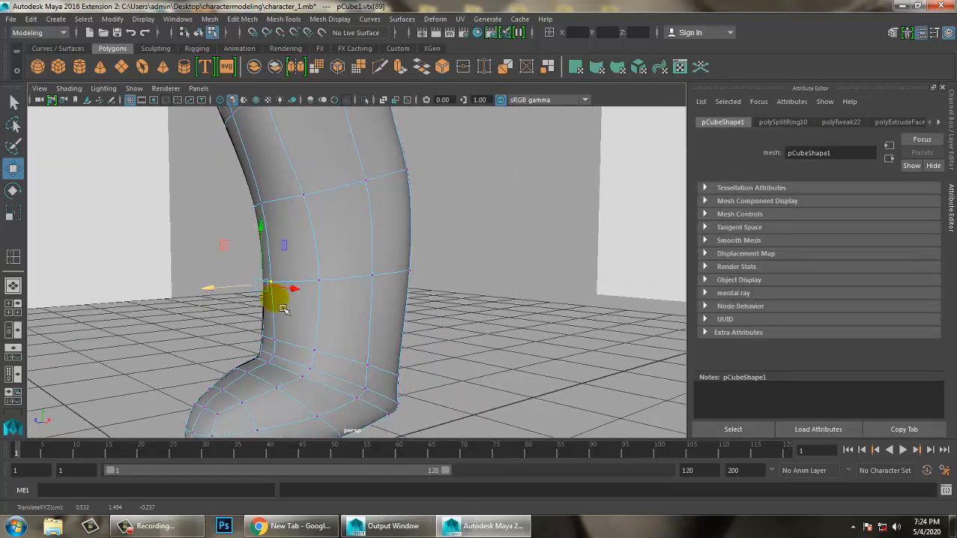
pyautogui.keyDown('alt'); pyautogui.moveTo(283, 309); pyautogui.dragTo(397, 317); pyautogui.keyUp('alt')
# Step: Insert an edge loop around the lower leg just above the ankle, at the trouser cuff in the front reference drawing
pyautogui.press('space')
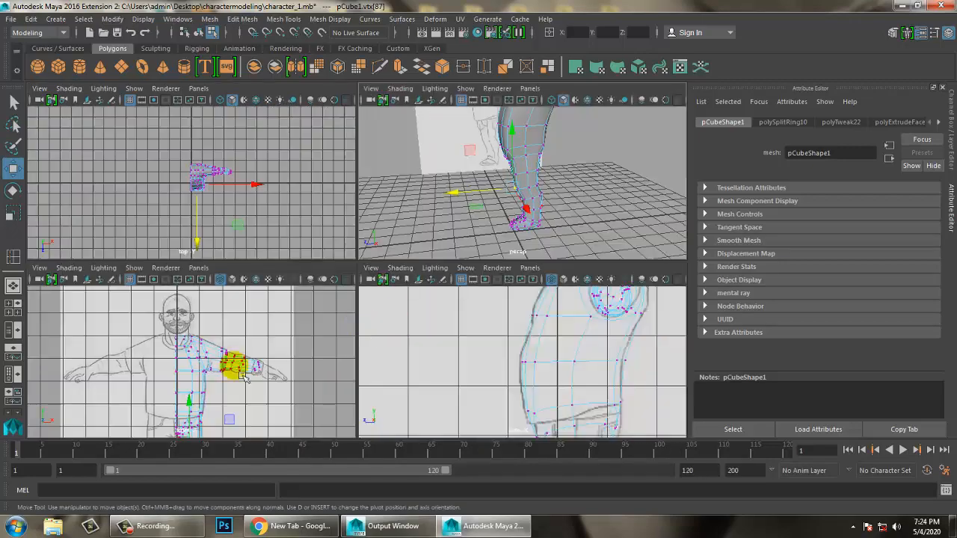
pyautogui.press('space')
pyautogui.keyDown('alt'); pyautogui.moveTo(415, 383); pyautogui.dragTo(406, 255, button='middle'); pyautogui.keyUp('alt')
pyautogui.keyDown('alt'); pyautogui.moveTo(440, 306); pyautogui.dragTo(436, 233, button='middle'); pyautogui.keyUp('alt')
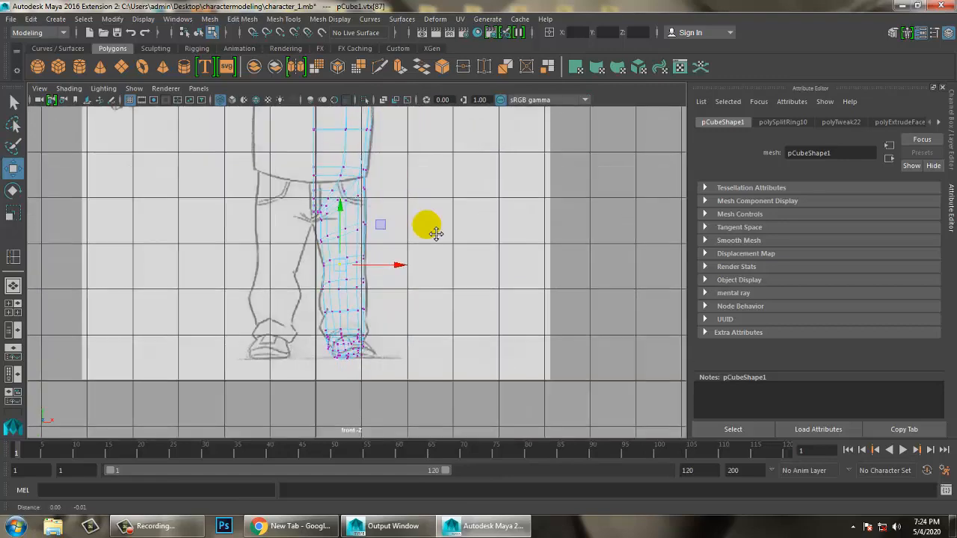
pyautogui.scroll(1, 378, 315)
pyautogui.scroll(3, 378, 315)
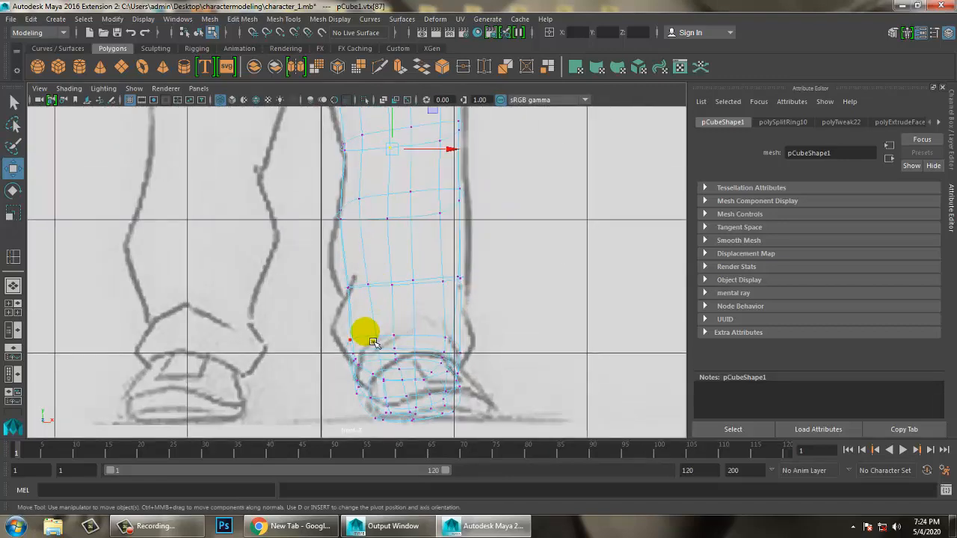
pyautogui.scroll(1, 374, 343)
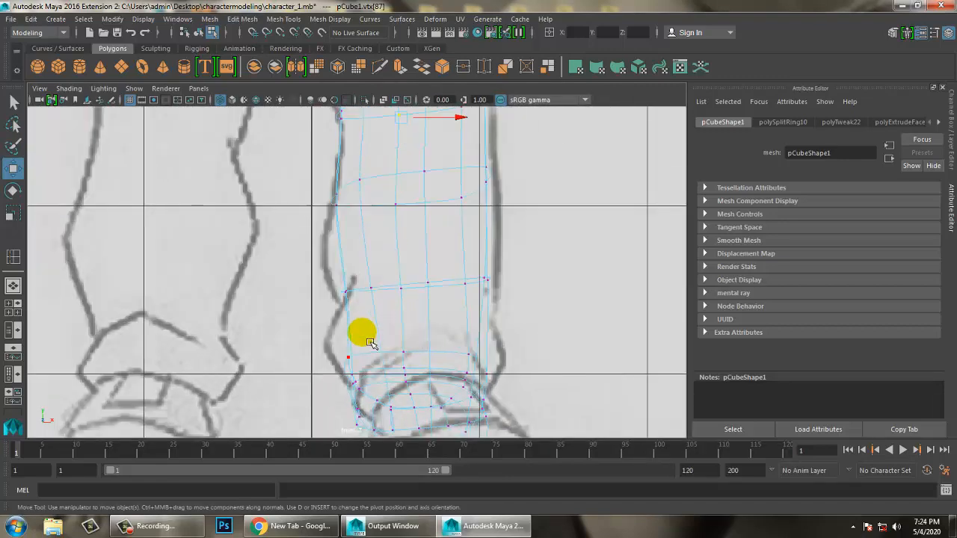
pyautogui.click(323, 18)
pyautogui.click(318, 107)
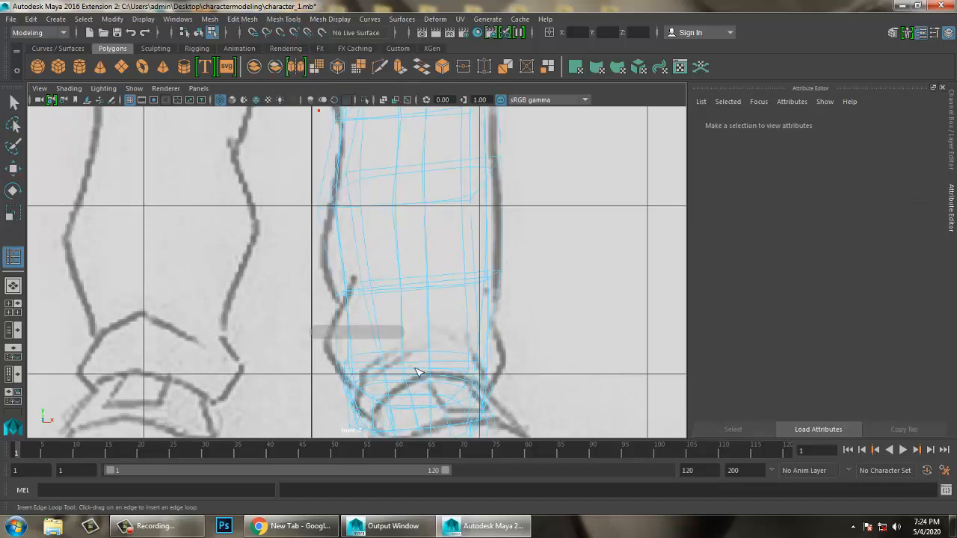
pyautogui.click(348, 338)
pyautogui.press('w')
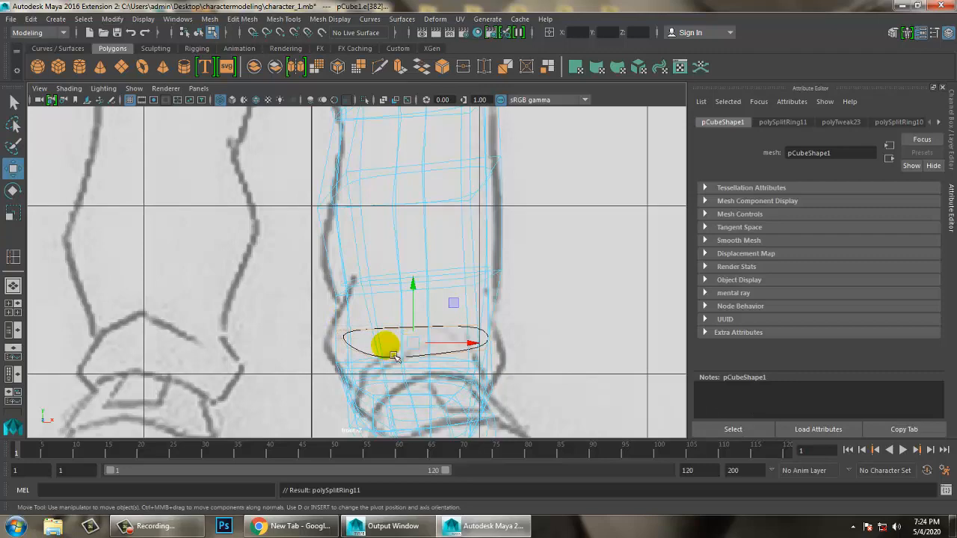
# Step: Move the inner vertices of the new ankle loop to the drawn trouser cuff outline and refine their positions in the perspective view
pyautogui.moveTo(352, 185); pyautogui.dragTo(187, 192, button='right')
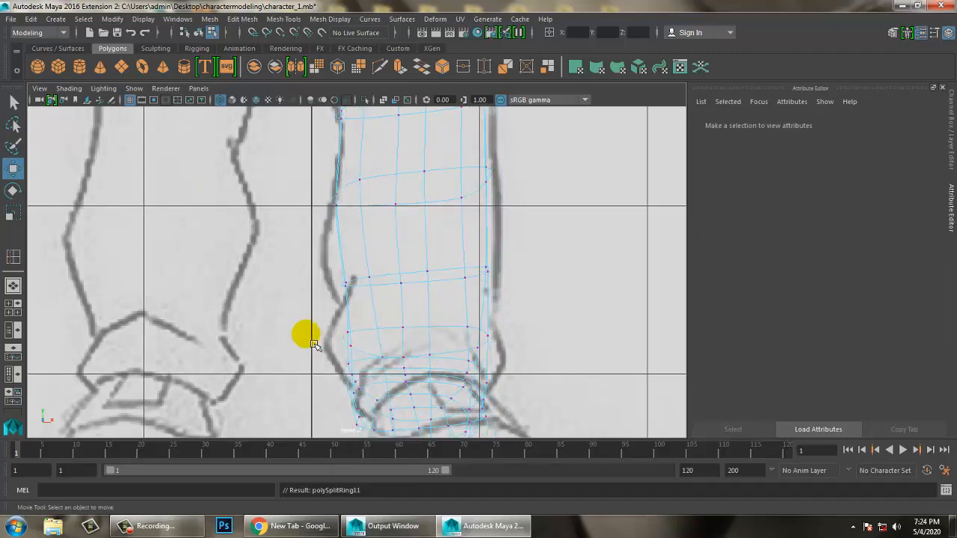
pyautogui.moveTo(374, 374); pyautogui.dragTo(362, 364)
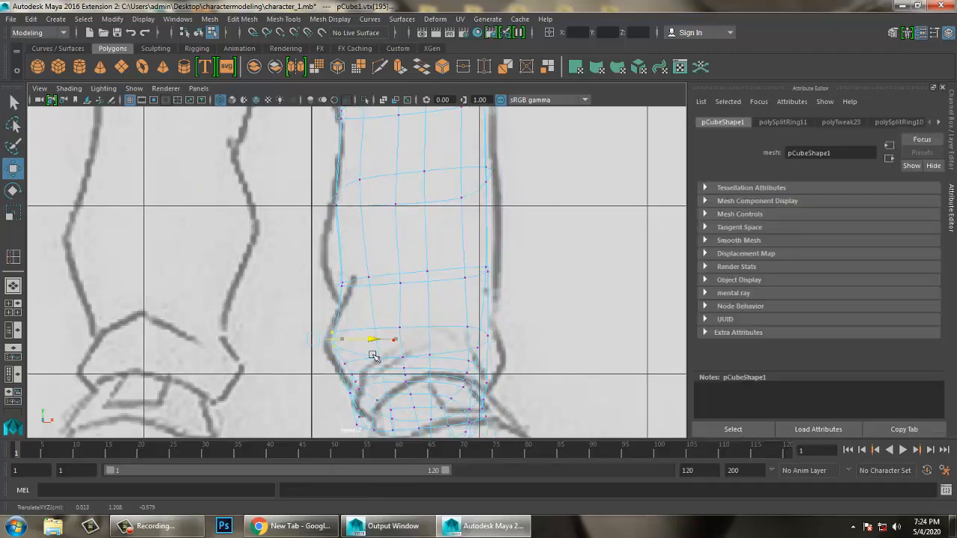
pyautogui.press('space')
pyautogui.press('space')
pyautogui.keyDown('alt'); pyautogui.moveTo(581, 229); pyautogui.dragTo(389, 288); pyautogui.keyUp('alt')
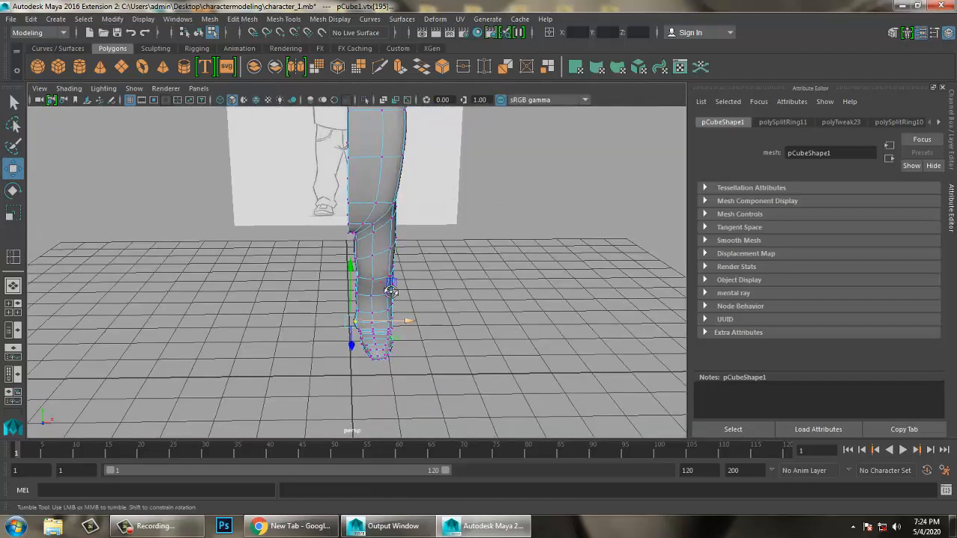
pyautogui.keyDown('alt'); pyautogui.moveTo(383, 284); pyautogui.dragTo(452, 303, button='right'); pyautogui.keyUp('alt')
pyautogui.keyDown('alt'); pyautogui.moveTo(453, 302); pyautogui.dragTo(485, 317); pyautogui.keyUp('alt')
pyautogui.keyDown('alt'); pyautogui.moveTo(439, 289); pyautogui.dragTo(463, 346, button='right'); pyautogui.keyUp('alt')
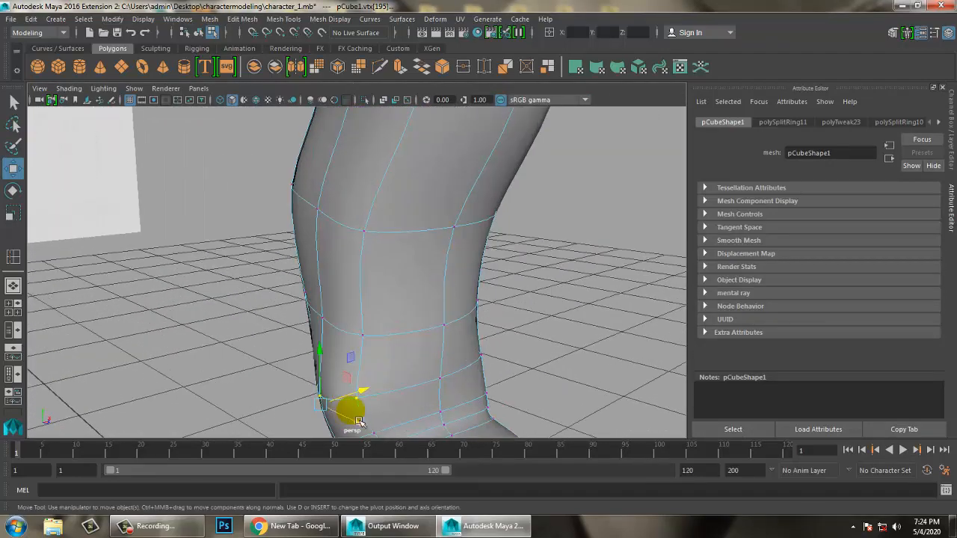
pyautogui.moveTo(349, 410); pyautogui.dragTo(362, 408)
pyautogui.click(239, 382)
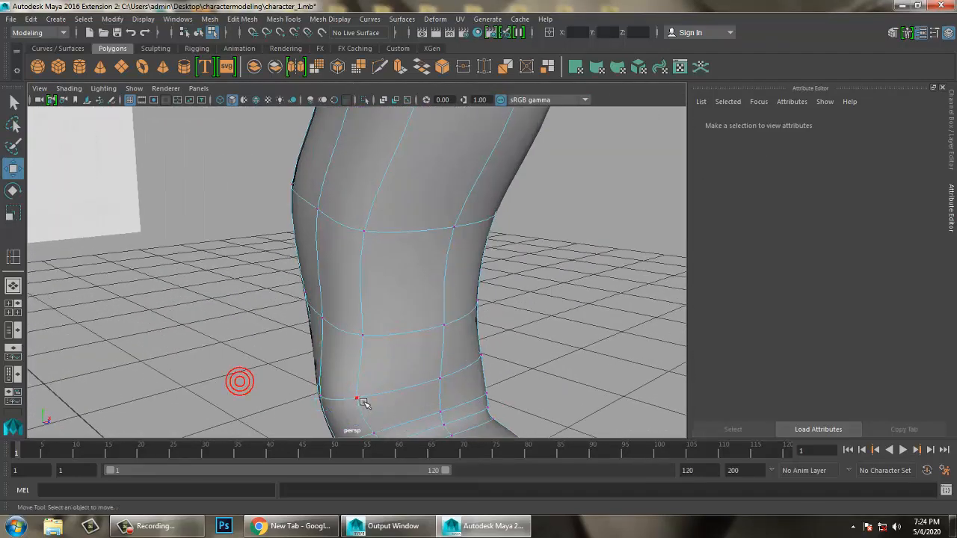
pyautogui.click(365, 409)
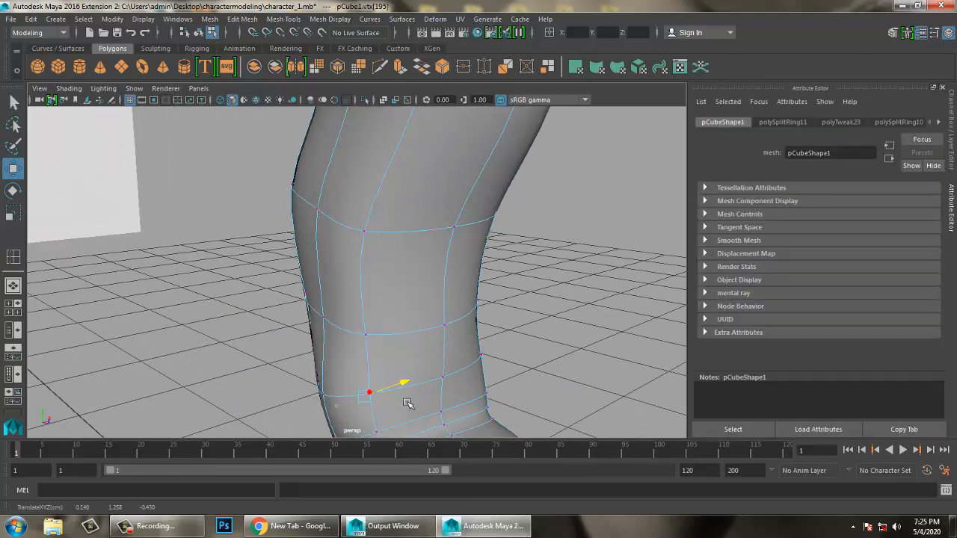
pyautogui.moveTo(408, 403); pyautogui.dragTo(410, 405)
# Step: Reposition single vertices at the back of the upper calf and the side of the knee to smooth the leg's surface
pyautogui.keyDown('alt'); pyautogui.moveTo(374, 385); pyautogui.dragTo(344, 324); pyautogui.keyUp('alt')
pyautogui.keyDown('alt'); pyautogui.moveTo(344, 324); pyautogui.dragTo(328, 302, button='right'); pyautogui.keyUp('alt')
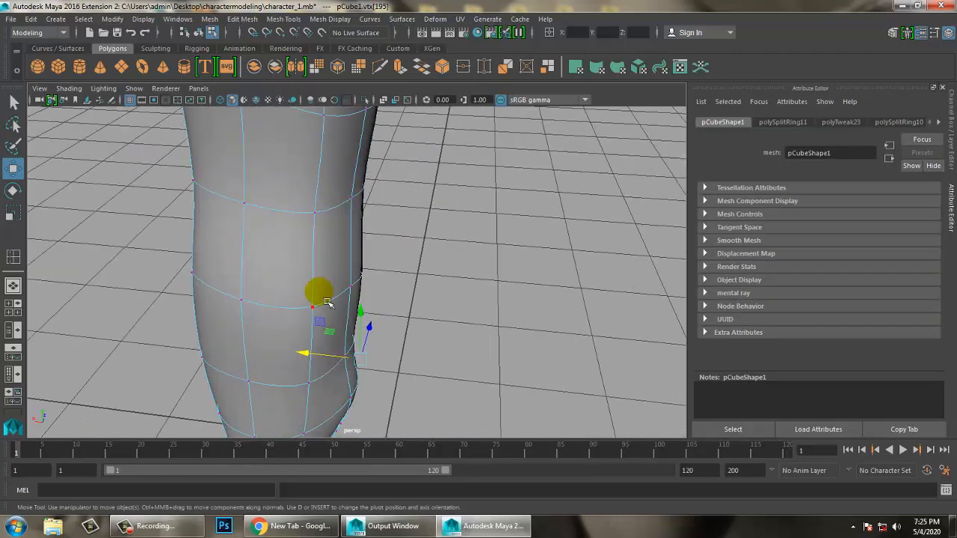
pyautogui.click(313, 307)
pyautogui.keyDown('alt'); pyautogui.moveTo(313, 307); pyautogui.dragTo(325, 294); pyautogui.keyUp('alt')
pyautogui.moveTo(291, 258); pyautogui.dragTo(416, 290)
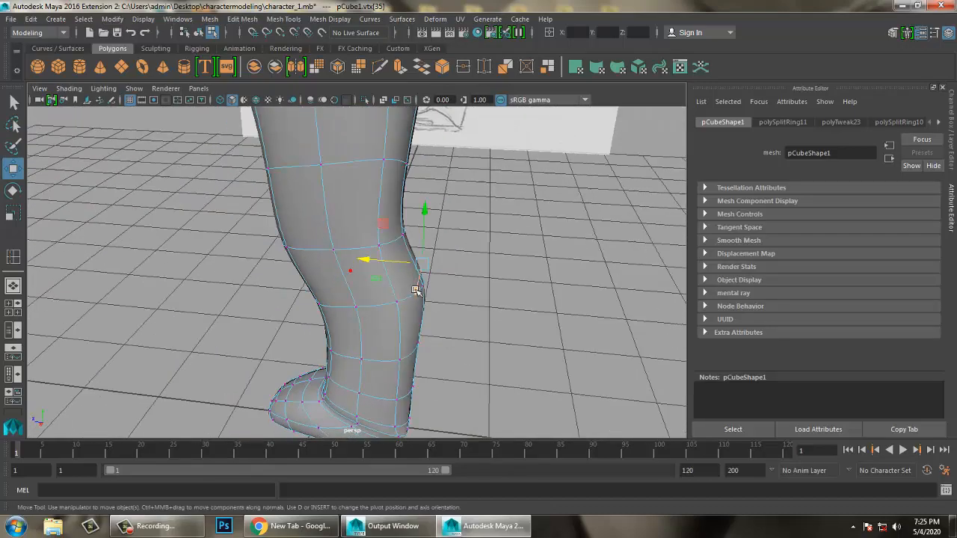
pyautogui.click(335, 252)
pyautogui.keyDown('alt'); pyautogui.moveTo(336, 254); pyautogui.dragTo(469, 274); pyautogui.keyUp('alt')
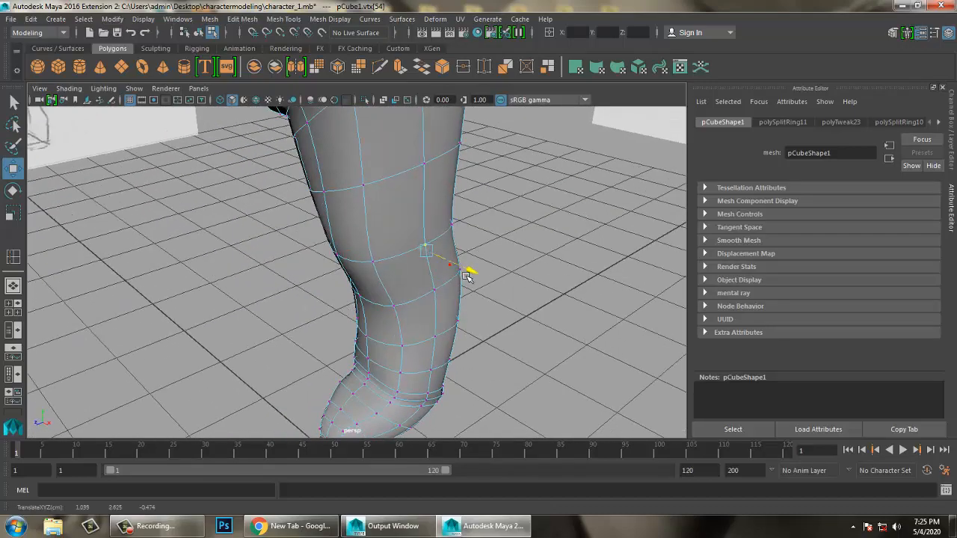
# Step: Adjust the vertices around the lower thigh and above the knee to even out the leg's contour
pyautogui.keyDown('alt'); pyautogui.moveTo(440, 305); pyautogui.dragTo(441, 335, button='middle'); pyautogui.keyUp('alt')
pyautogui.keyDown('alt'); pyautogui.moveTo(442, 335); pyautogui.dragTo(426, 305); pyautogui.keyUp('alt')
pyautogui.click(398, 264)
pyautogui.keyDown('alt'); pyautogui.moveTo(400, 266); pyautogui.dragTo(443, 312); pyautogui.keyUp('alt')
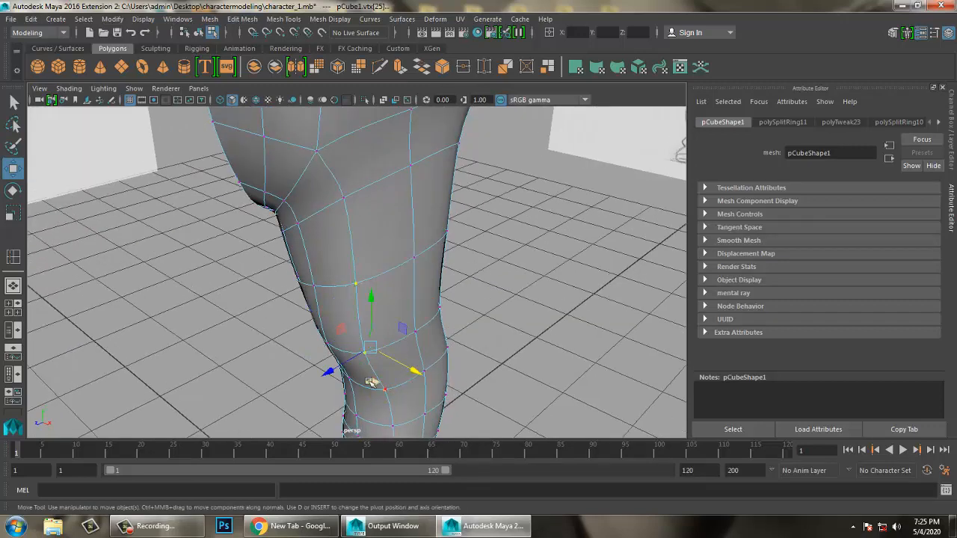
pyautogui.moveTo(345, 376); pyautogui.dragTo(367, 374)
pyautogui.keyDown('alt'); pyautogui.moveTo(442, 349); pyautogui.dragTo(348, 376); pyautogui.keyUp('alt')
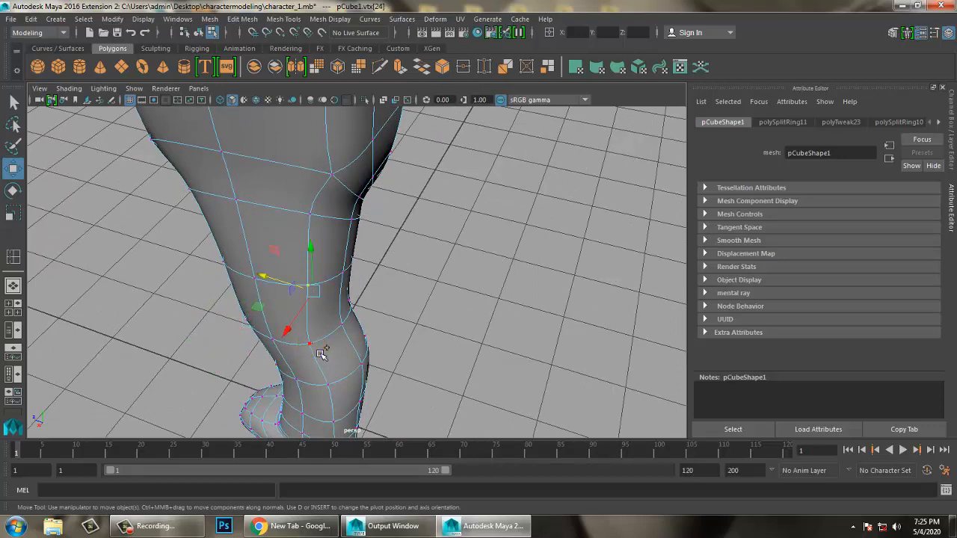
# Step: Insert an edge loop around the top of the shoe, close to where it meets the ankle
pyautogui.keyDown('alt'); pyautogui.moveTo(338, 394); pyautogui.dragTo(421, 301); pyautogui.keyUp('alt')
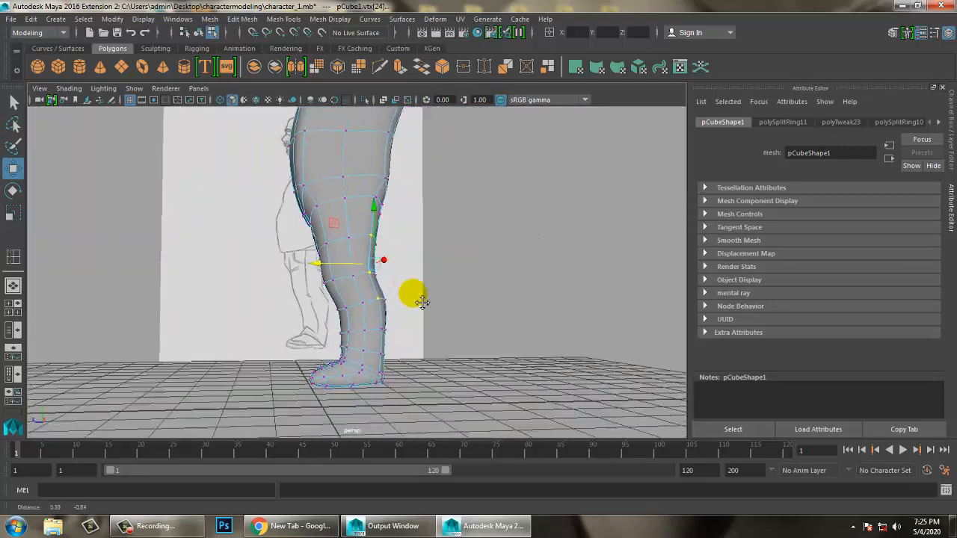
pyautogui.keyDown('alt'); pyautogui.moveTo(421, 301); pyautogui.dragTo(421, 352, button='right'); pyautogui.keyUp('alt')
pyautogui.keyDown('alt'); pyautogui.moveTo(422, 352); pyautogui.dragTo(398, 345); pyautogui.keyUp('alt')
pyautogui.keyDown('alt'); pyautogui.moveTo(398, 345); pyautogui.dragTo(364, 223, button='middle'); pyautogui.keyUp('alt')
pyautogui.moveTo(363, 222)
pyautogui.keyDown('alt'); pyautogui.mouseDown(button='right')
pyautogui.moveTo(355, 255)
pyautogui.moveTo(369, 272)
pyautogui.moveTo(305, 278)
pyautogui.mouseUp(button='right'); pyautogui.keyUp('alt')
pyautogui.moveTo(305, 277)
pyautogui.keyDown('alt'); pyautogui.mouseDown()
pyautogui.moveTo(314, 265)
pyautogui.moveTo(434, 274)
pyautogui.mouseUp(); pyautogui.keyUp('alt')
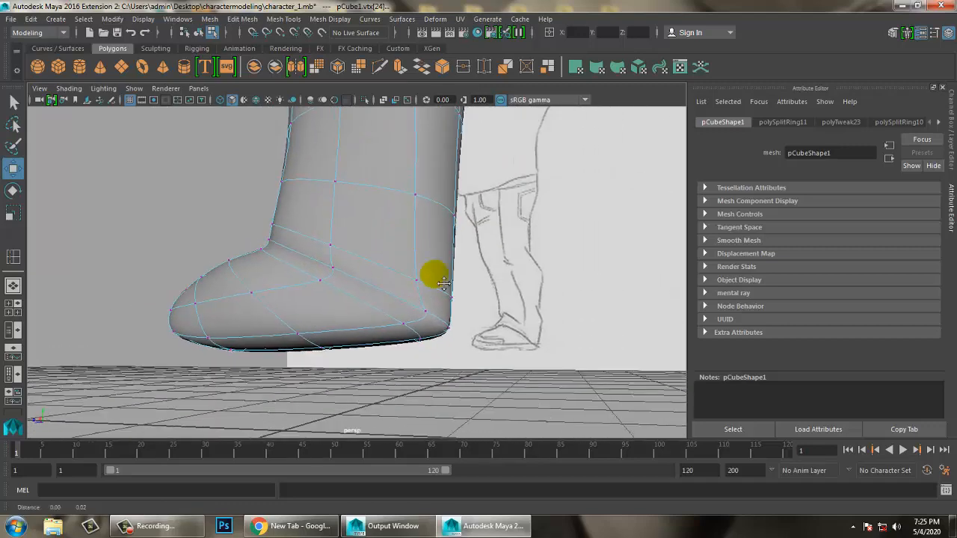
pyautogui.keyDown('alt'); pyautogui.moveTo(434, 273); pyautogui.dragTo(439, 275, button='right'); pyautogui.keyUp('alt')
pyautogui.click(284, 19)
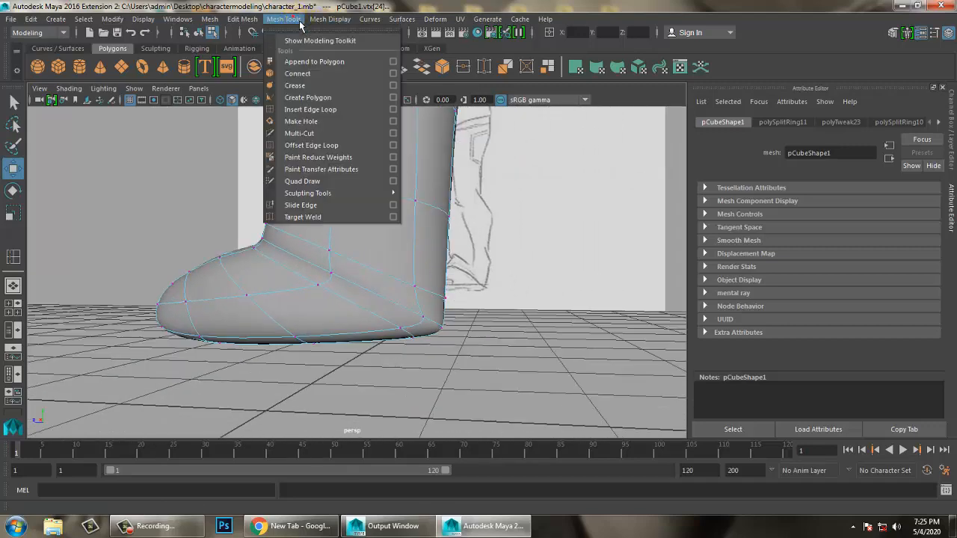
pyautogui.click(322, 110)
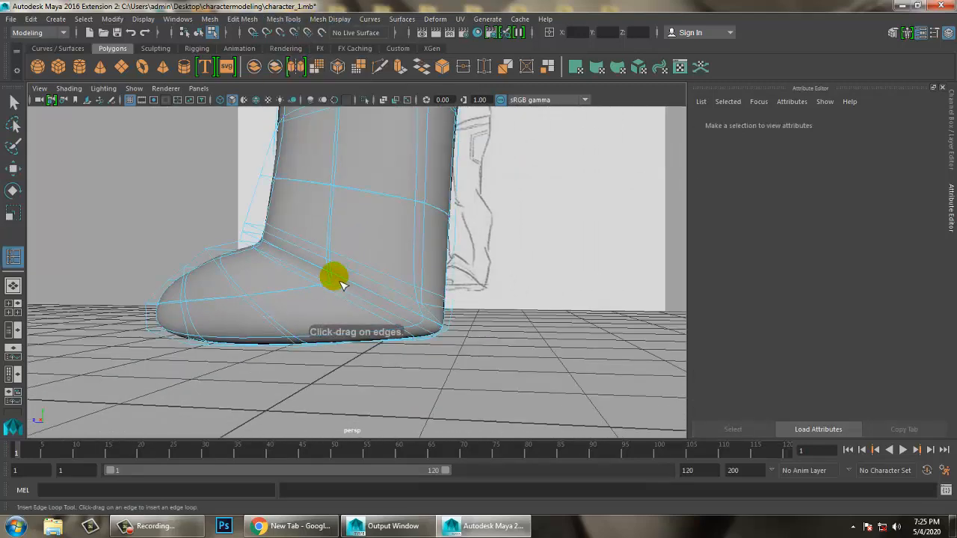
pyautogui.moveTo(335, 282); pyautogui.dragTo(337, 284)
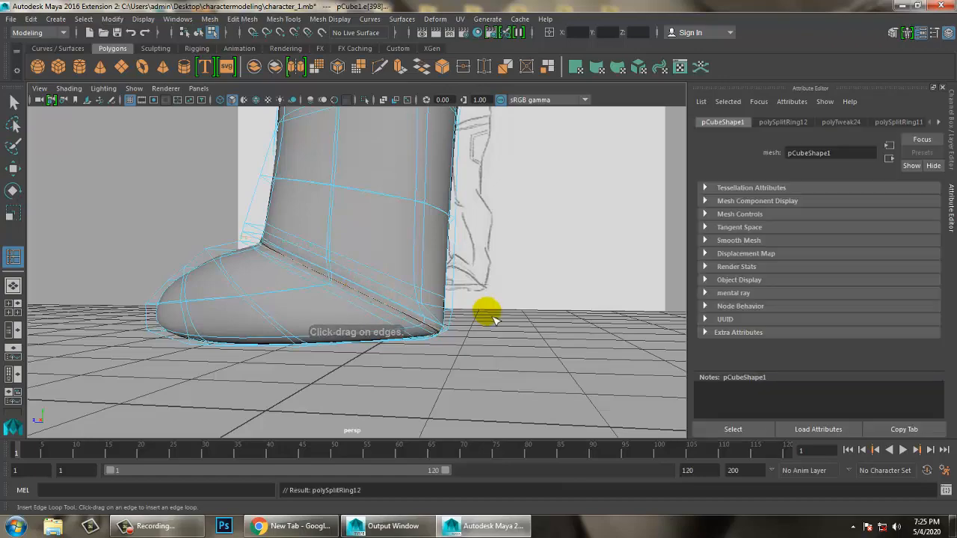
pyautogui.keyDown('alt'); pyautogui.moveTo(490, 294); pyautogui.dragTo(459, 294); pyautogui.keyUp('alt')
# Step: Return the mesh to its unsmoothed display and save the scene
pyautogui.press('w')
pyautogui.press('1')
pyautogui.keyDown('alt'); pyautogui.moveTo(469, 243); pyautogui.dragTo(389, 284); pyautogui.keyUp('alt')
# Step: Examine the legs, torso and arm against the front reference drawing, ending at the sleeve and hand
pyautogui.press('space')
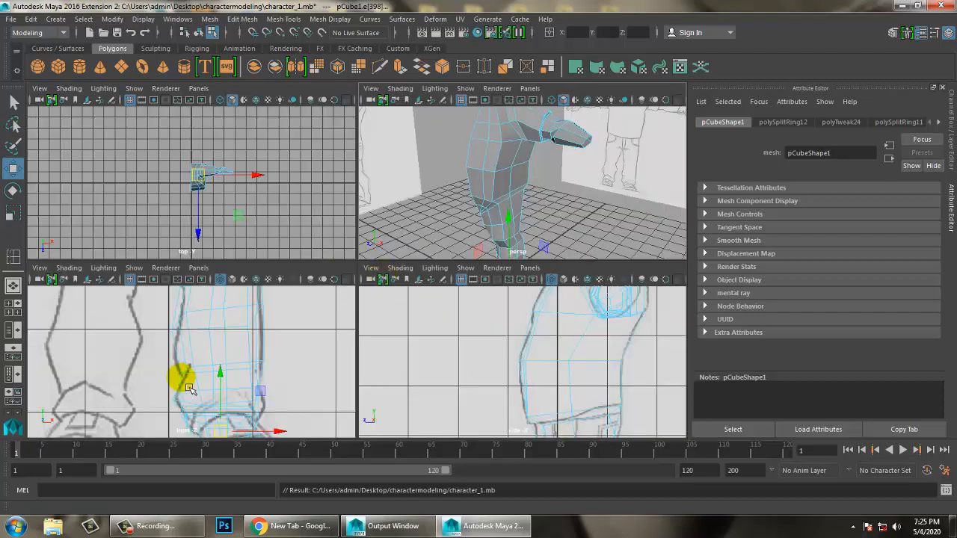
pyautogui.scroll(-5, 192, 389)
pyautogui.press('space')
pyautogui.scroll(-6, 359, 299)
pyautogui.keyDown('alt'); pyautogui.moveTo(376, 206); pyautogui.dragTo(379, 307, button='middle'); pyautogui.keyUp('alt')
pyautogui.scroll(5, 397, 306)
pyautogui.scroll(2, 403, 305)
pyautogui.keyDown('alt'); pyautogui.moveTo(421, 348); pyautogui.dragTo(414, 179, button='middle'); pyautogui.keyUp('alt')
pyautogui.keyDown('alt'); pyautogui.moveTo(426, 343); pyautogui.dragTo(423, 195, button='middle'); pyautogui.keyUp('alt')
pyautogui.keyDown('alt'); pyautogui.moveTo(423, 307); pyautogui.dragTo(422, 304, button='middle'); pyautogui.keyUp('alt')
pyautogui.keyDown('alt'); pyautogui.moveTo(416, 252); pyautogui.dragTo(404, 441, button='middle'); pyautogui.keyUp('alt')
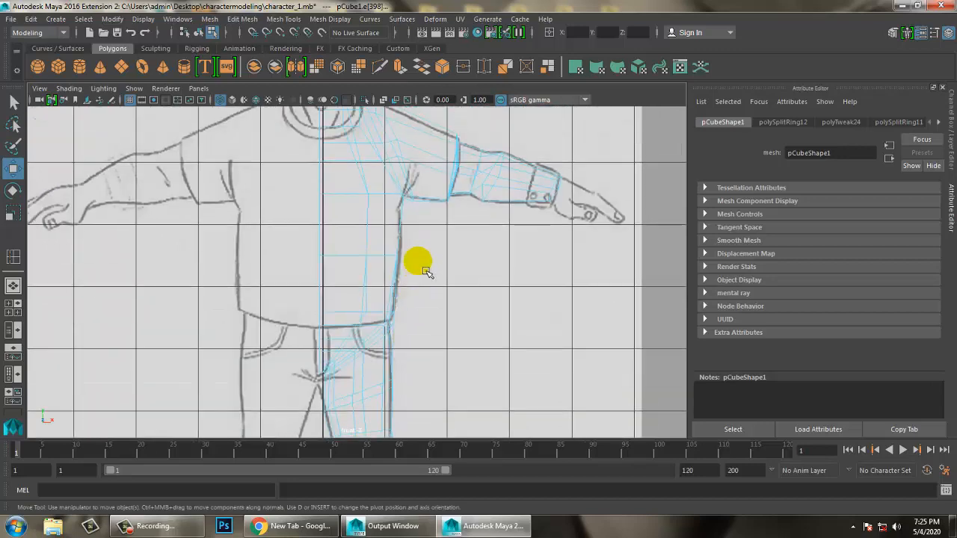
pyautogui.scroll(3, 427, 272)
pyautogui.keyDown('alt'); pyautogui.moveTo(535, 241); pyautogui.dragTo(422, 292, button='middle'); pyautogui.keyUp('alt')
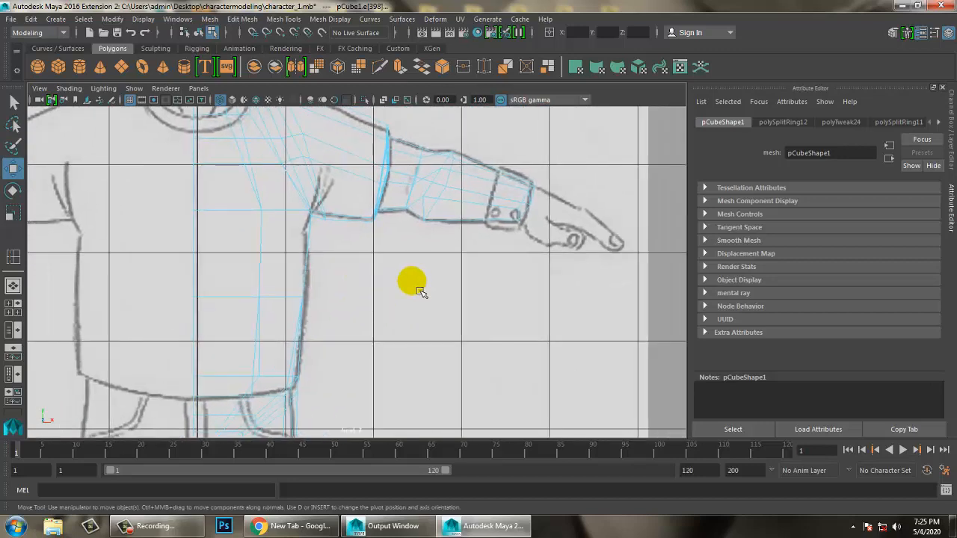
pyautogui.keyDown('shift'); pyautogui.moveTo(385, 177); pyautogui.dragTo(314, 101, button='right'); pyautogui.keyUp('shift')
pyautogui.click(511, 176)
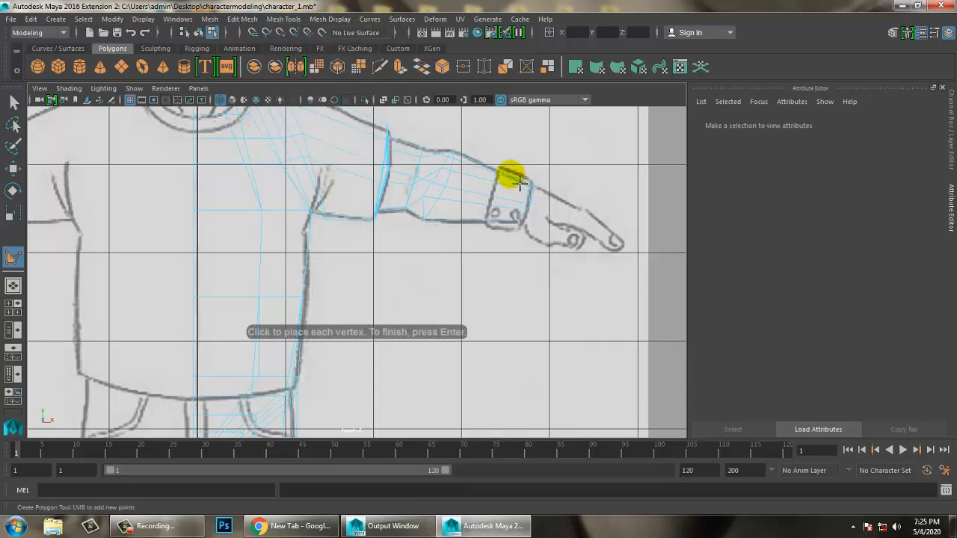
pyautogui.press('w')
pyautogui.rightClick(454, 184)
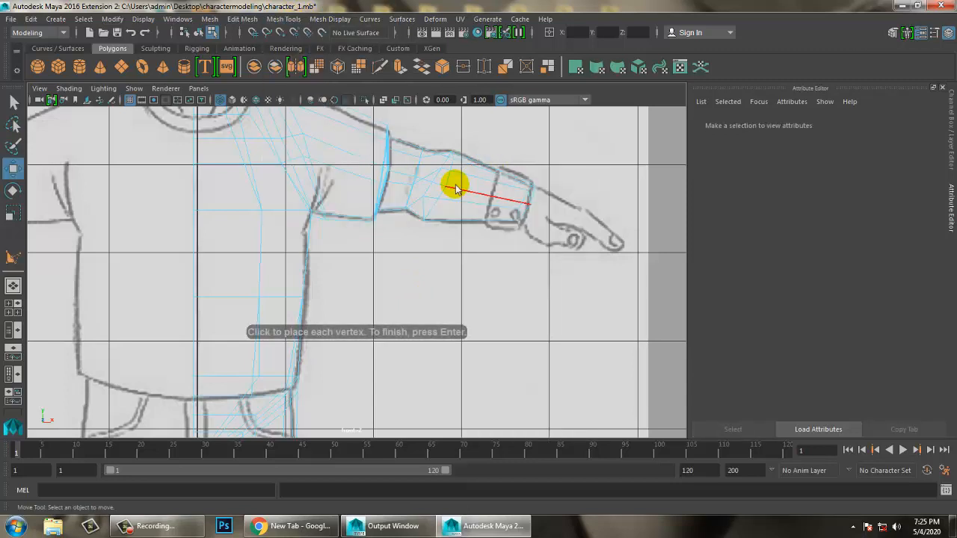
pyautogui.moveTo(486, 166); pyautogui.dragTo(543, 149, button='right')
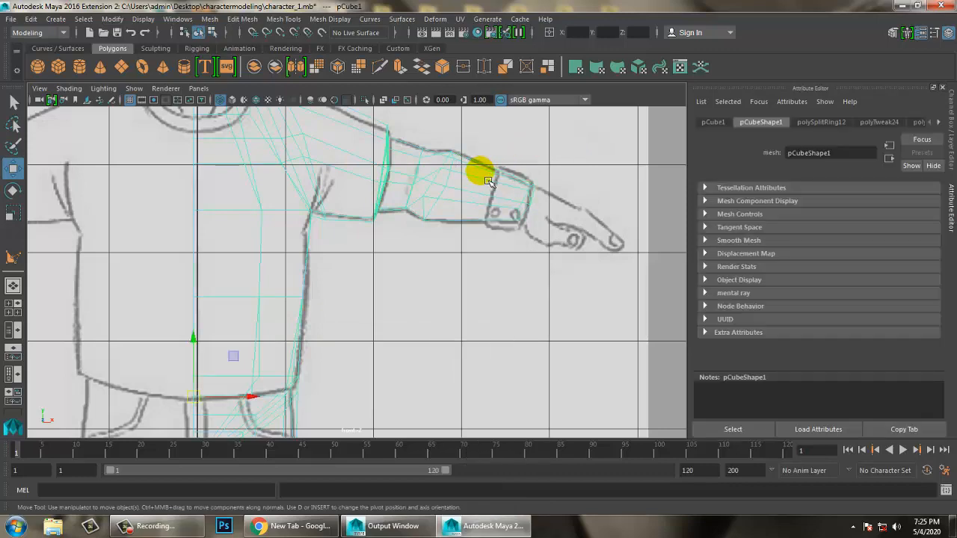
# Step: Insert an edge loop around the end of the sleeve at the inner edge of the drawn cuff
pyautogui.click(284, 19)
pyautogui.click(300, 111)
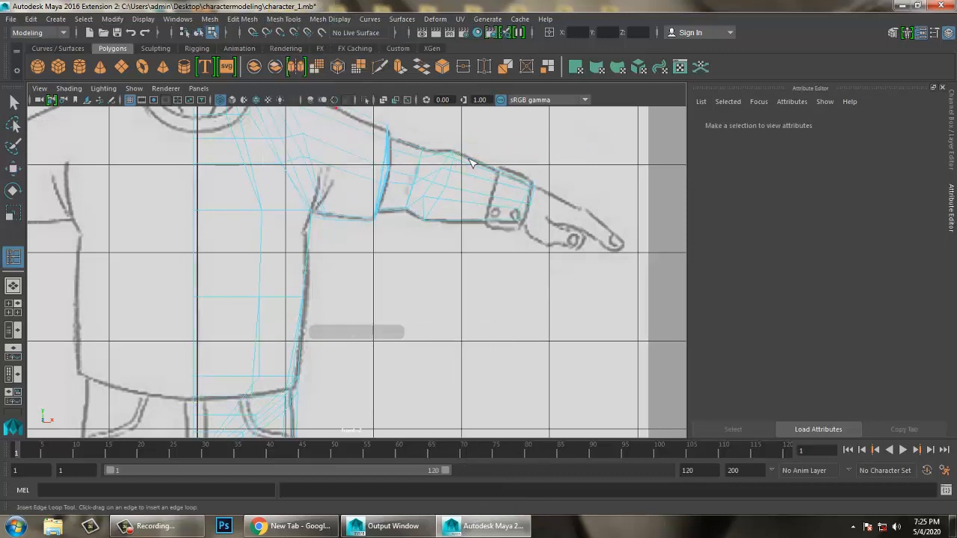
pyautogui.moveTo(505, 175); pyautogui.dragTo(505, 175)
pyautogui.press('w')
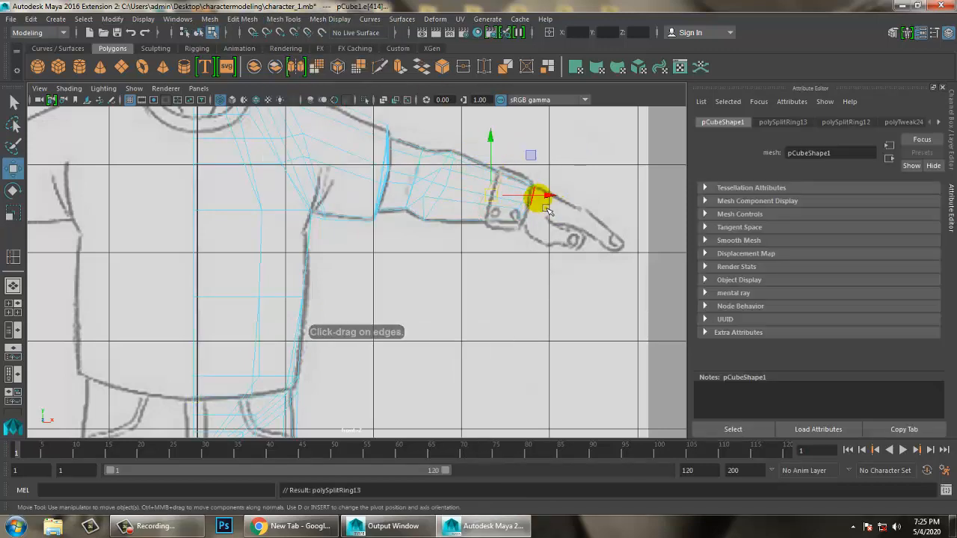
# Step: Extrude the two end faces of the forearm outward along the arm to begin the hand
pyautogui.keyDown('alt'); pyautogui.moveTo(545, 205); pyautogui.dragTo(468, 215, button='middle'); pyautogui.keyUp('alt')
pyautogui.scroll(5, 469, 217)
pyautogui.press('space')
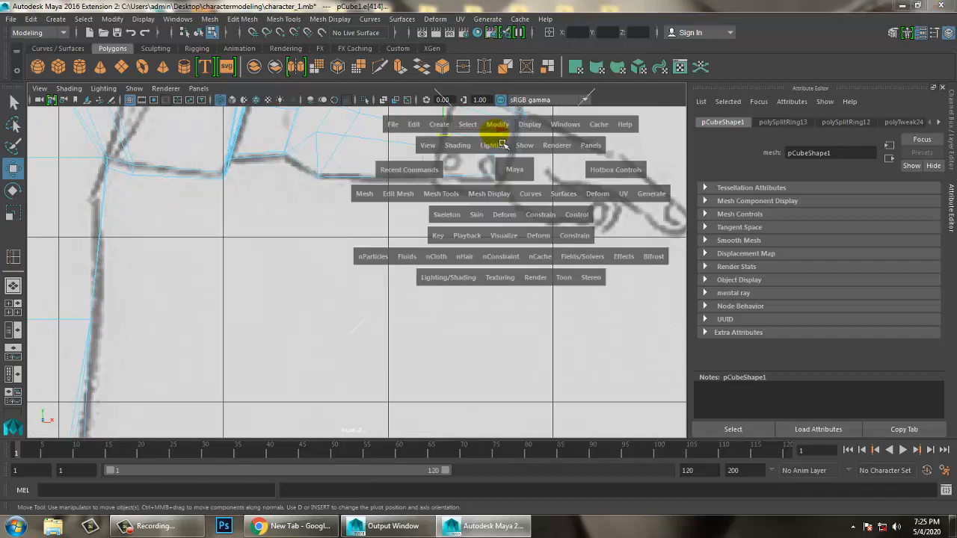
pyautogui.press('space')
pyautogui.keyDown('alt'); pyautogui.moveTo(474, 186); pyautogui.dragTo(400, 232); pyautogui.keyUp('alt')
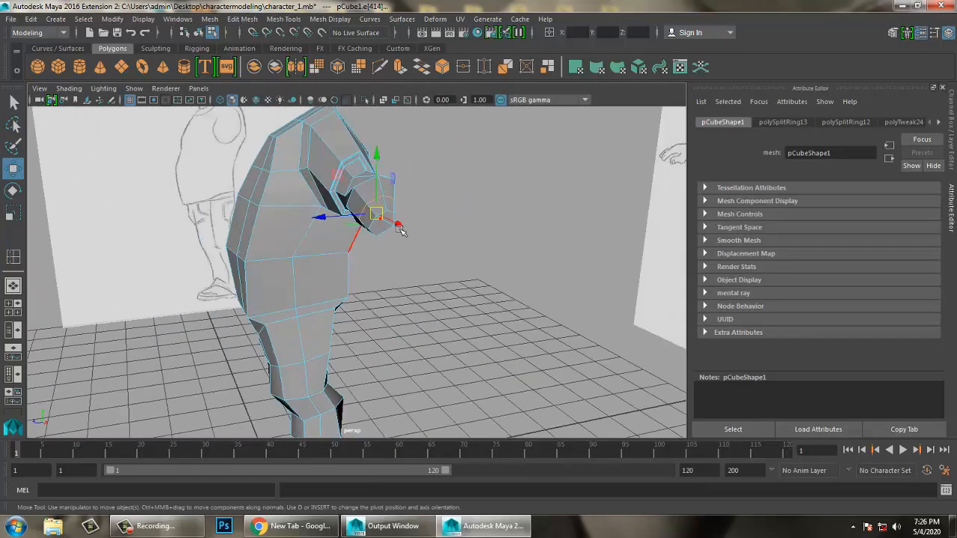
pyautogui.scroll(4, 401, 231)
pyautogui.moveTo(394, 162); pyautogui.dragTo(396, 190, button='right')
pyautogui.click(419, 185)
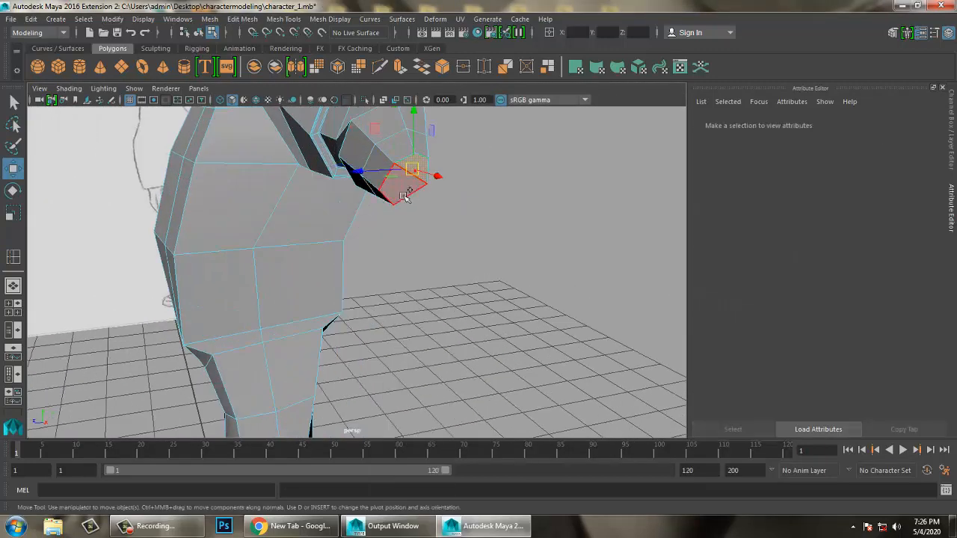
pyautogui.press('space')
pyautogui.press('space')
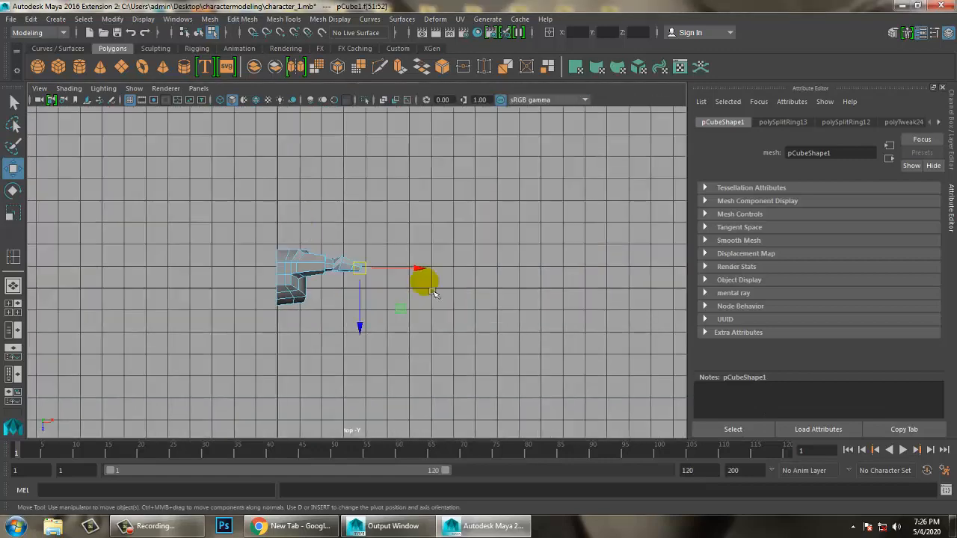
pyautogui.scroll(3, 421, 279)
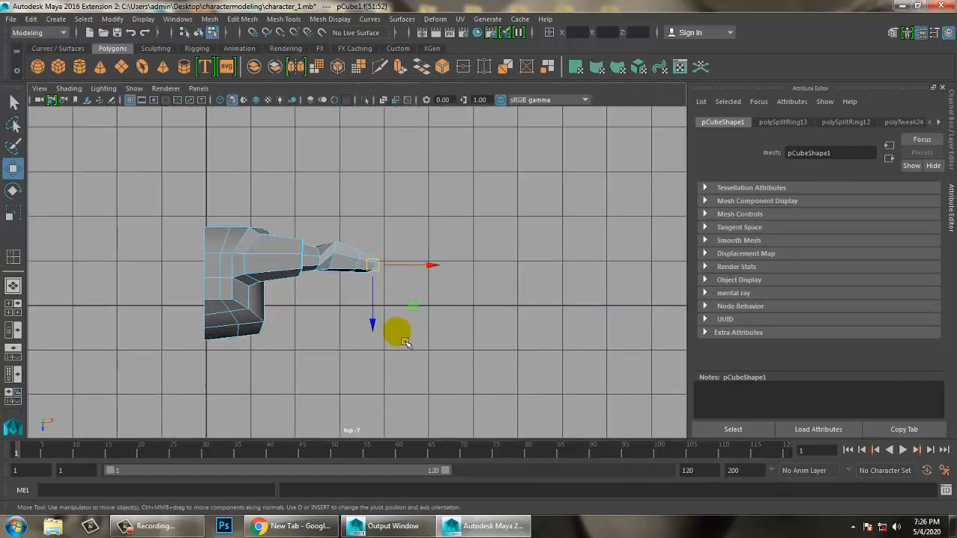
pyautogui.scroll(3, 397, 242)
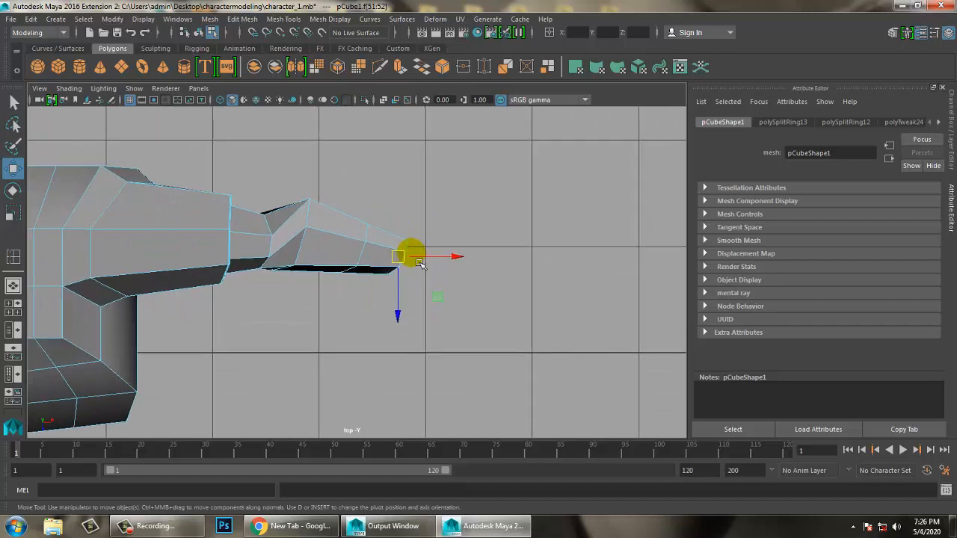
pyautogui.click(252, 20)
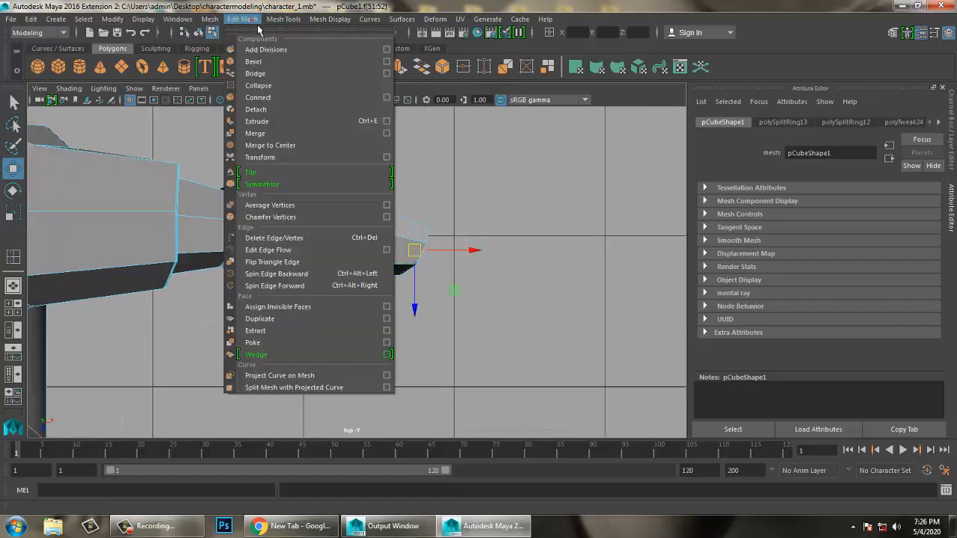
pyautogui.click(281, 121)
pyautogui.moveTo(457, 255); pyautogui.dragTo(524, 266)
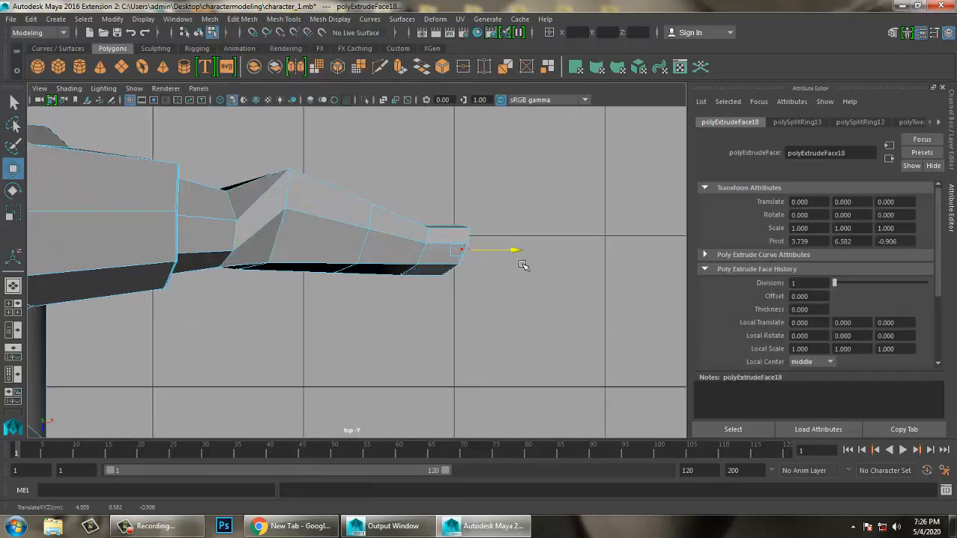
# Step: Scale down the extruded end faces so the arm tapers past the cuff
pyautogui.press('space')
pyautogui.press('space')
pyautogui.keyDown('alt'); pyautogui.moveTo(500, 222); pyautogui.dragTo(527, 228); pyautogui.keyUp('alt')
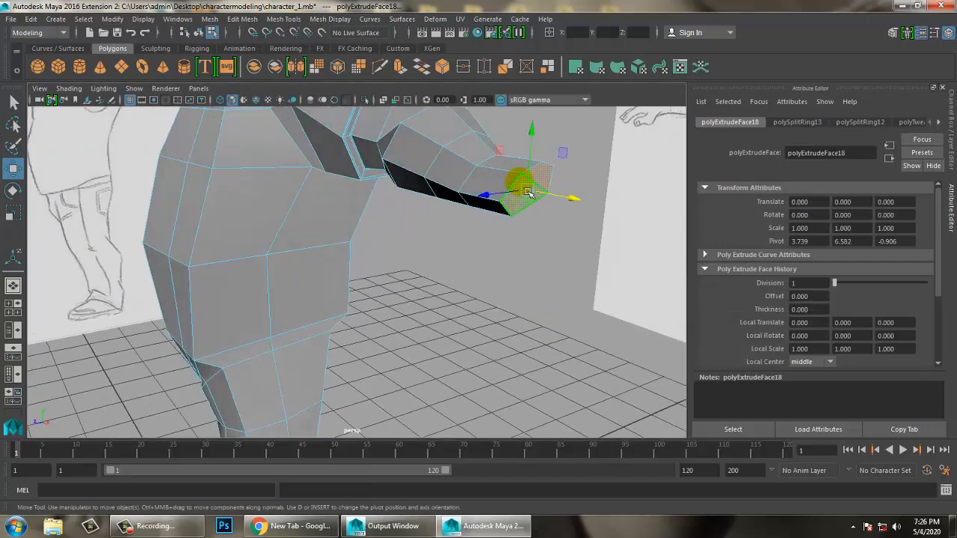
pyautogui.press('r')
pyautogui.moveTo(535, 137); pyautogui.dragTo(533, 159)
pyautogui.keyDown('alt'); pyautogui.moveTo(438, 206); pyautogui.dragTo(546, 221); pyautogui.keyUp('alt')
pyautogui.moveTo(516, 254)
pyautogui.keyDown('alt'); pyautogui.mouseDown()
pyautogui.moveTo(378, 286)
pyautogui.moveTo(407, 292)
pyautogui.moveTo(508, 280)
pyautogui.moveTo(515, 258)
pyautogui.mouseUp(); pyautogui.keyUp('alt')
# Step: Move the extruded end faces down to line up with the drawn hand in the front reference
pyautogui.press('space')
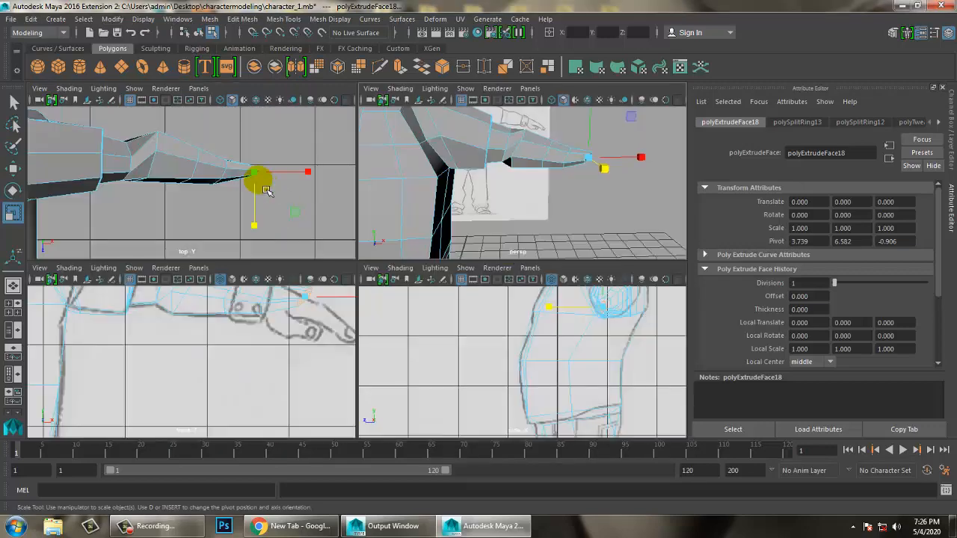
pyautogui.press('space')
pyautogui.press('space')
pyautogui.press('space')
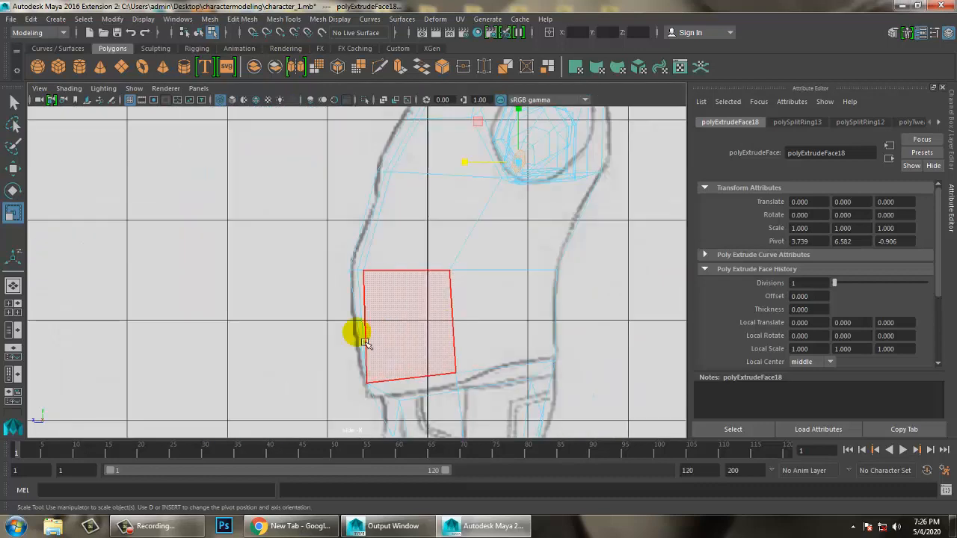
pyautogui.press('space')
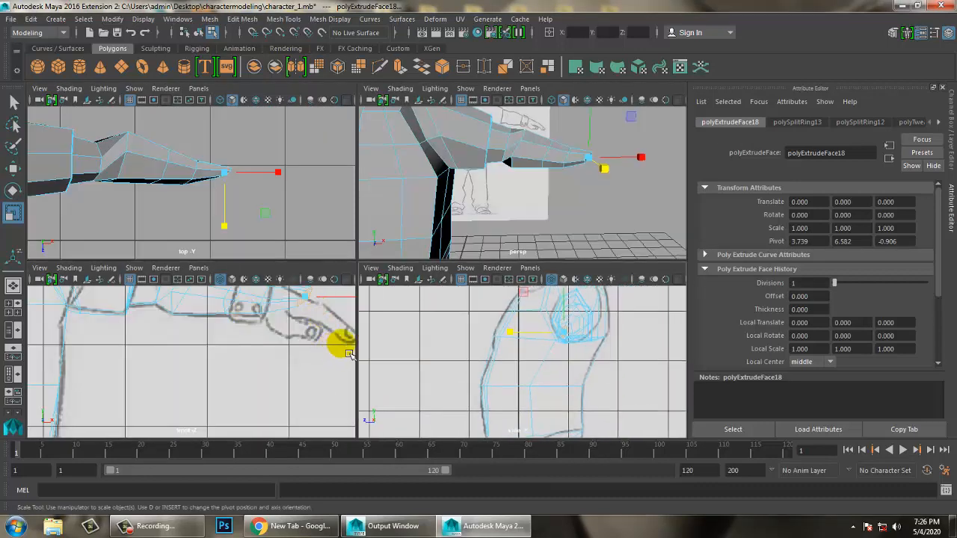
pyautogui.scroll(2, 343, 347)
pyautogui.press('space')
pyautogui.keyDown('alt'); pyautogui.moveTo(468, 280); pyautogui.dragTo(454, 340, button='middle'); pyautogui.keyUp('alt')
pyautogui.press('w')
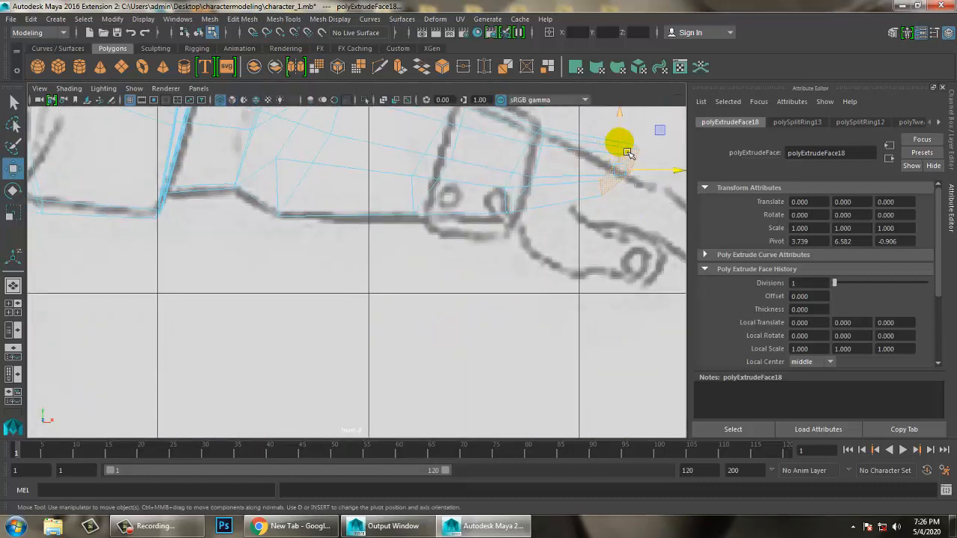
pyautogui.moveTo(626, 154); pyautogui.dragTo(631, 178)
# Step: Widen the end faces of the hand in depth to form the palm's width
pyautogui.press('space')
pyautogui.press('space')
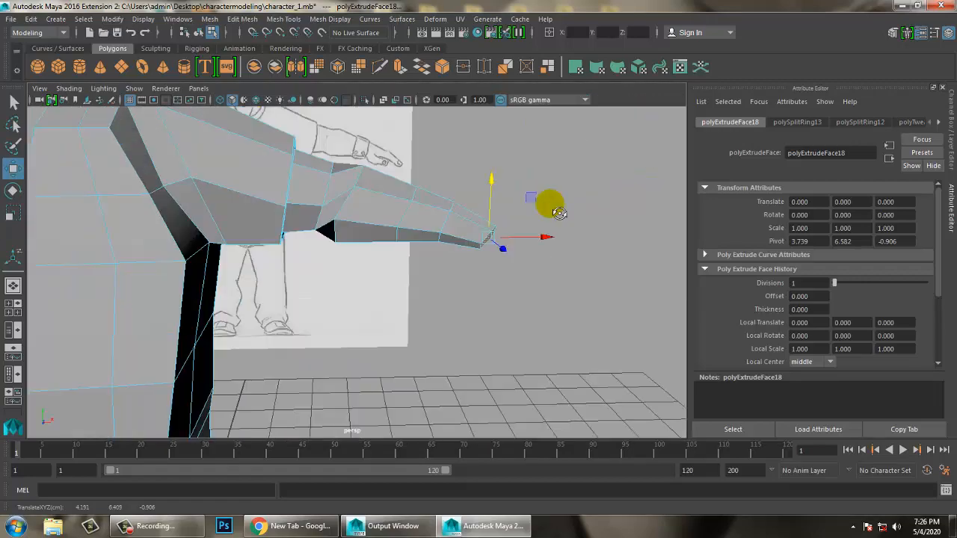
pyautogui.press('f')
pyautogui.press('r')
pyautogui.moveTo(330, 366); pyautogui.dragTo(214, 380)
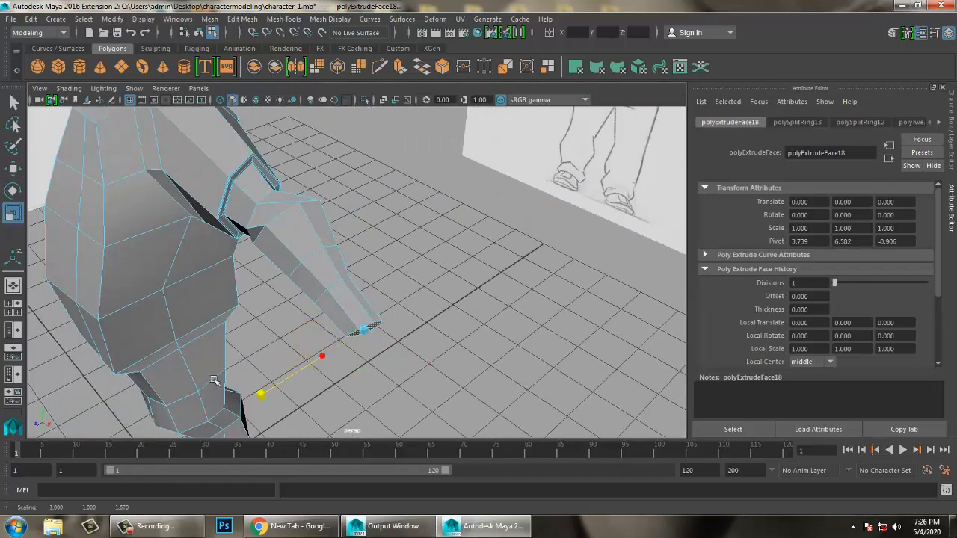
pyautogui.keyDown('alt'); pyautogui.moveTo(385, 312); pyautogui.dragTo(385, 288); pyautogui.keyUp('alt')
pyautogui.moveTo(331, 277); pyautogui.dragTo(339, 278)
pyautogui.press('w')
pyautogui.keyDown('alt'); pyautogui.moveTo(398, 294); pyautogui.dragTo(546, 295); pyautogui.keyUp('alt')
# Step: Extrude the end faces of the palm again and pull them outward along the hand
pyautogui.press('space')
pyautogui.press('space')
pyautogui.keyDown('alt'); pyautogui.moveTo(471, 298); pyautogui.dragTo(384, 291, button='middle'); pyautogui.keyUp('alt')
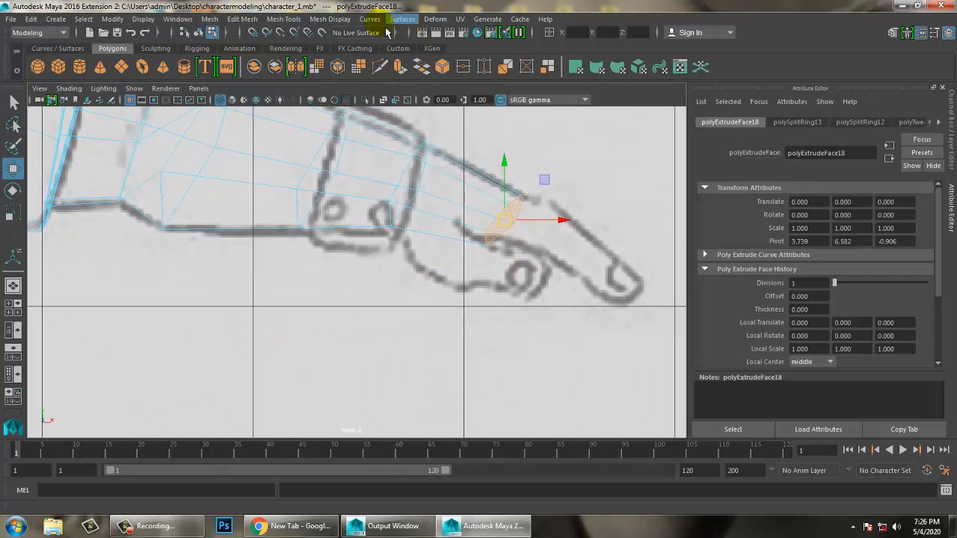
pyautogui.click(242, 18)
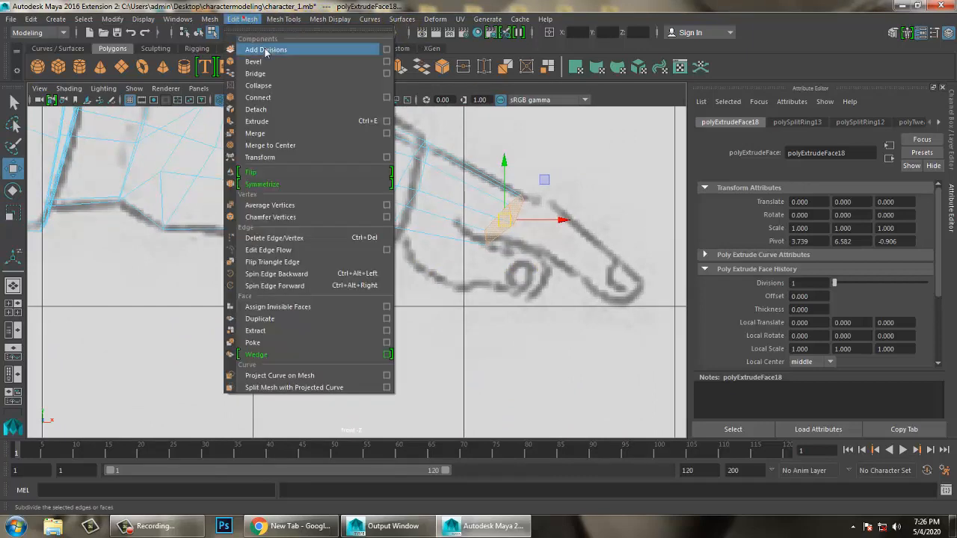
pyautogui.click(293, 123)
pyautogui.press('w')
pyautogui.press('space')
pyautogui.press('space')
pyautogui.keyDown('alt'); pyautogui.moveTo(516, 213); pyautogui.dragTo(488, 251); pyautogui.keyUp('alt')
pyautogui.moveTo(470, 326); pyautogui.dragTo(479, 332)
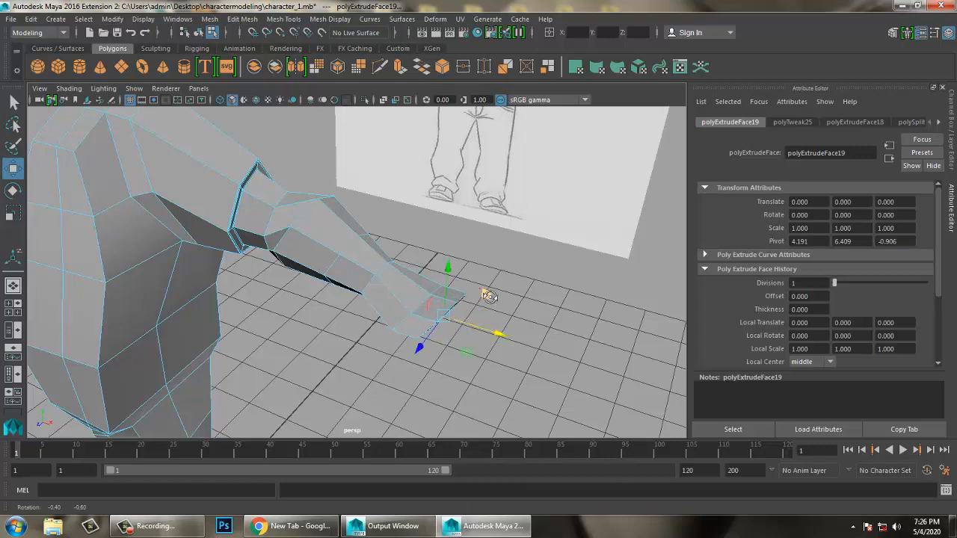
# Step: Lower the newly extruded end faces to follow the downward slope of the drawn hand
pyautogui.keyDown('alt'); pyautogui.moveTo(488, 297); pyautogui.dragTo(505, 260); pyautogui.keyUp('alt')
pyautogui.moveTo(500, 219); pyautogui.dragTo(277, 309)
pyautogui.press('space')
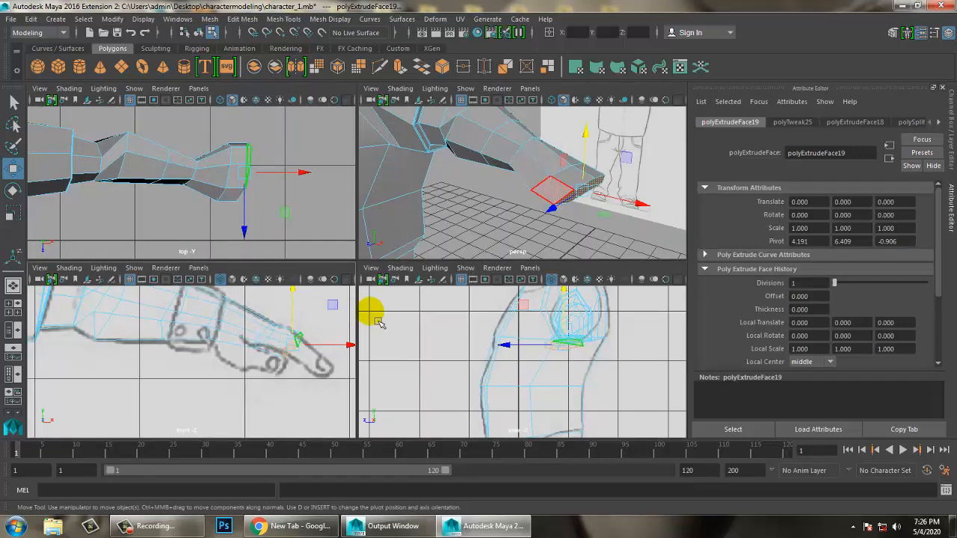
pyautogui.press('space')
pyautogui.press('space')
pyautogui.press('space')
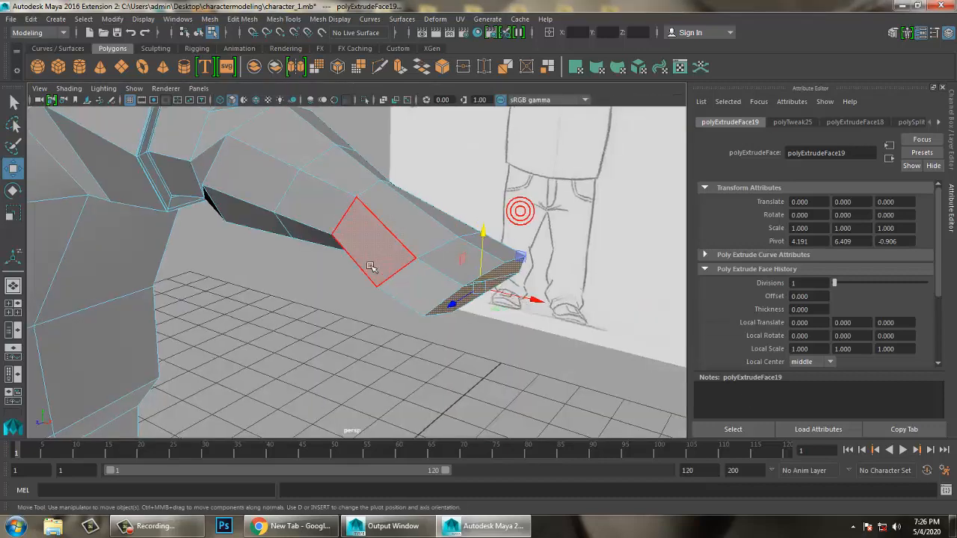
# Step: Insert an edge loop across the palm just past the cuff, close to the wrist
pyautogui.click(371, 267)
pyautogui.keyDown('alt'); pyautogui.moveTo(443, 313); pyautogui.dragTo(515, 267); pyautogui.keyUp('alt')
pyautogui.press('space')
pyautogui.press('space')
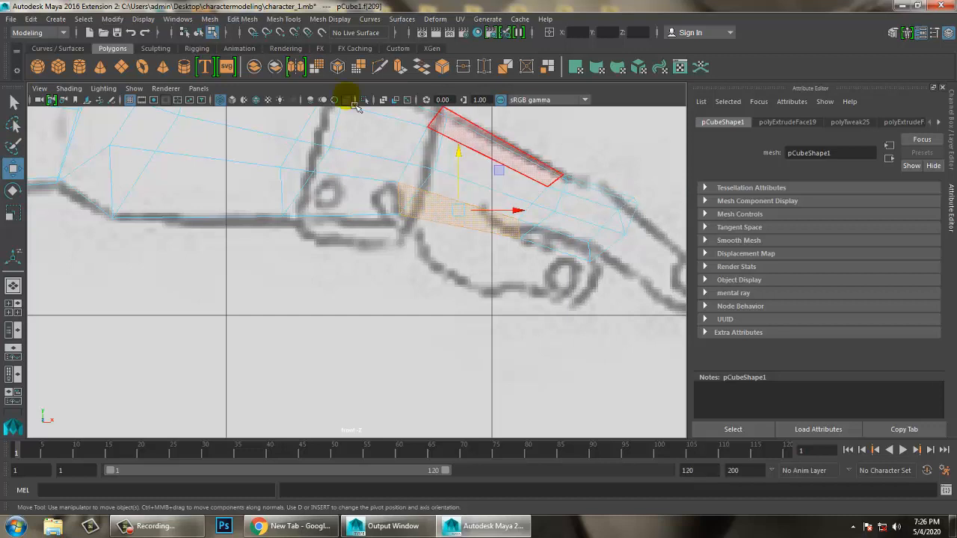
pyautogui.click(283, 19)
pyautogui.click(310, 110)
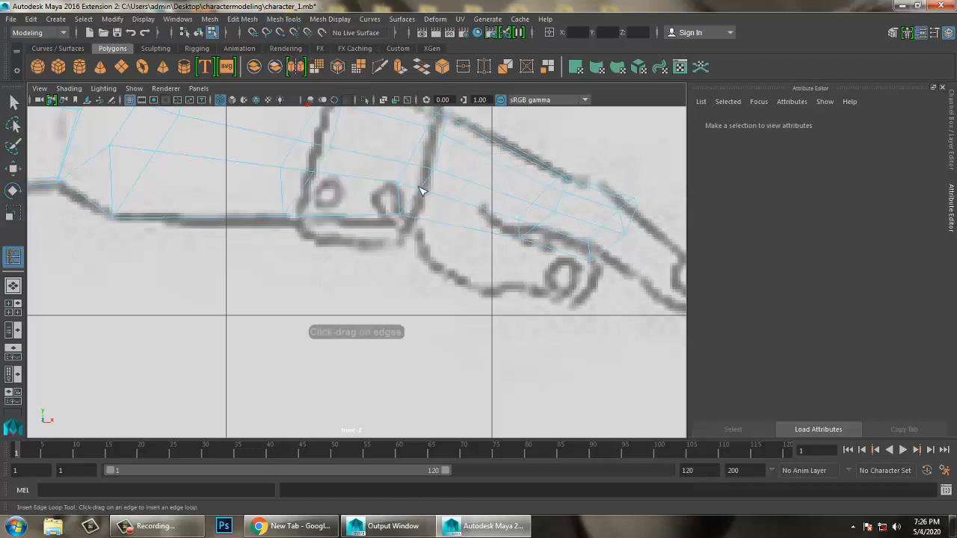
pyautogui.click(431, 197)
pyautogui.press('w')
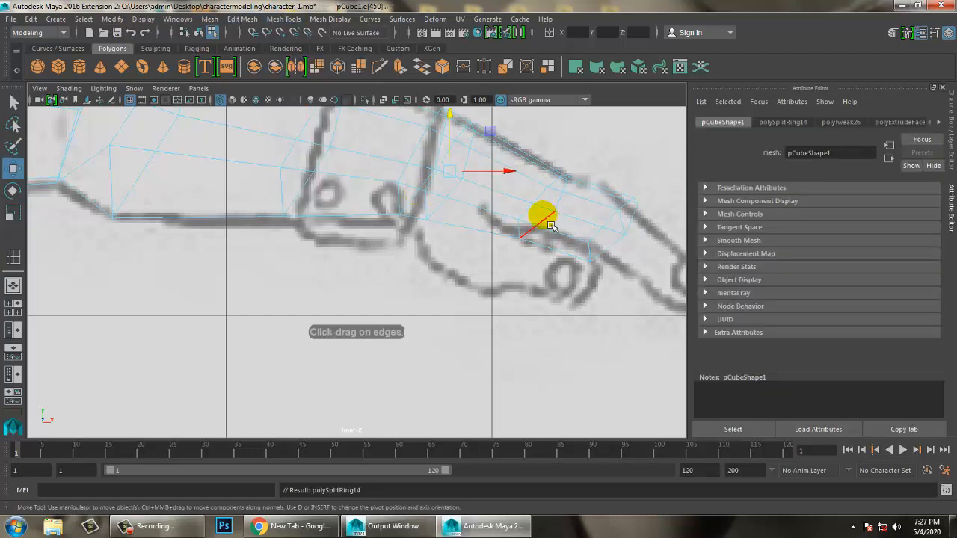
# Step: Extrude the lower front face on the side of the palm to begin the thumb
pyautogui.press('4')
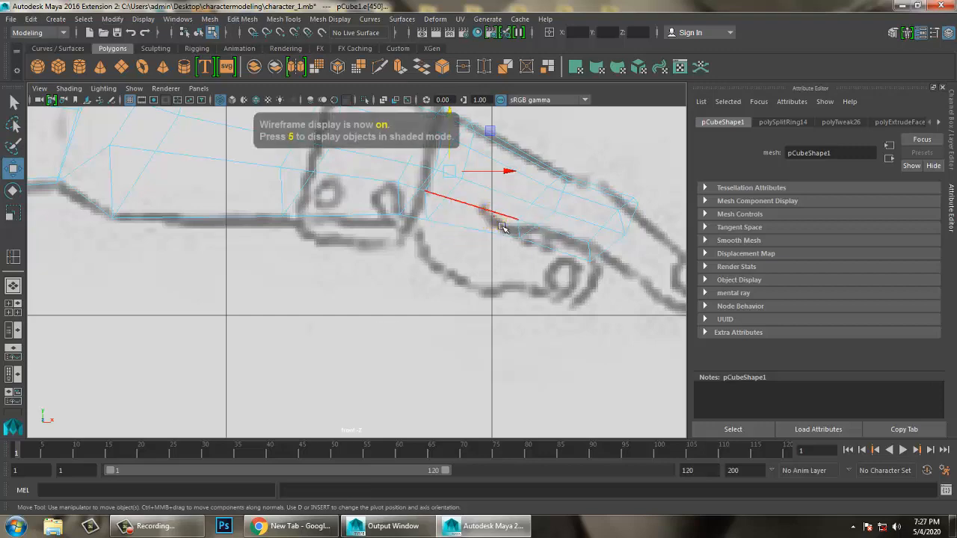
pyautogui.click(497, 215)
pyautogui.rightClick(483, 217)
pyautogui.moveTo(465, 182); pyautogui.dragTo(467, 223, button='right')
pyautogui.click(466, 227)
pyautogui.press('space')
pyautogui.press('space')
pyautogui.moveTo(494, 206)
pyautogui.keyDown('alt'); pyautogui.mouseDown()
pyautogui.moveTo(470, 202)
pyautogui.moveTo(485, 198)
pyautogui.mouseUp(); pyautogui.keyUp('alt')
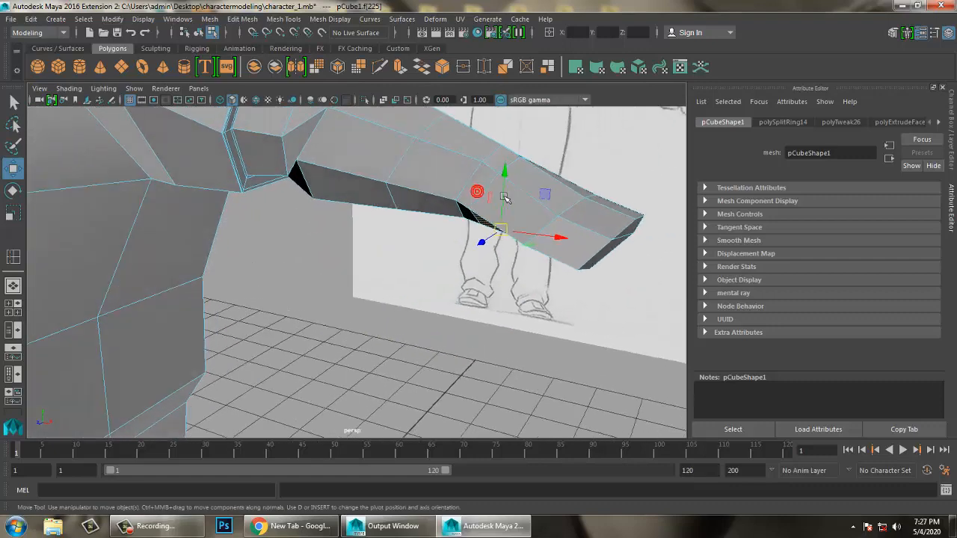
pyautogui.click(244, 20)
pyautogui.click(306, 122)
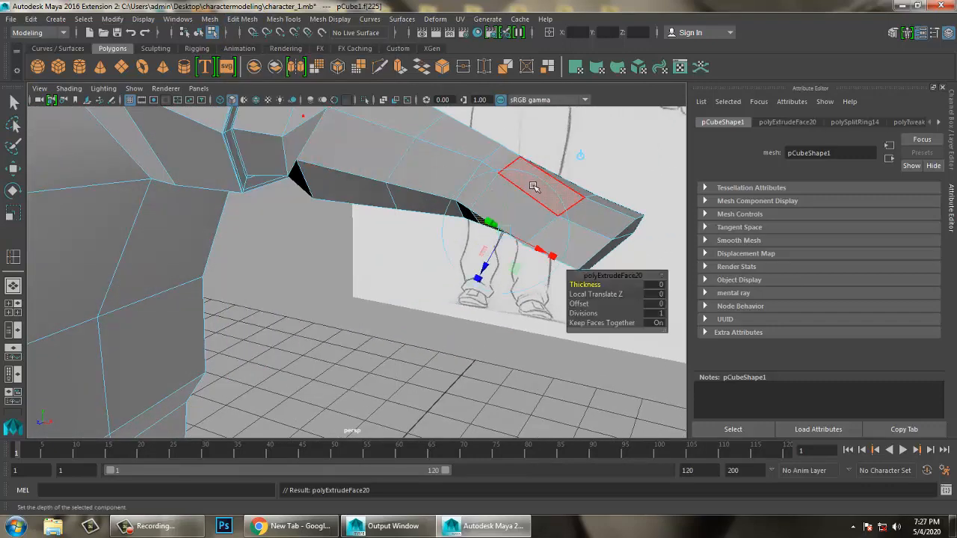
# Step: Pull the extruded thumb face out from the palm and scale it to shape the thumb base
pyautogui.keyDown('alt'); pyautogui.moveTo(533, 187); pyautogui.dragTo(474, 199); pyautogui.keyUp('alt')
pyautogui.press('w')
pyautogui.keyDown('alt'); pyautogui.moveTo(456, 234); pyautogui.dragTo(491, 298); pyautogui.keyUp('alt')
pyautogui.press('r')
pyautogui.moveTo(438, 249); pyautogui.dragTo(429, 249)
pyautogui.keyDown('alt'); pyautogui.moveTo(446, 258); pyautogui.dragTo(515, 217); pyautogui.keyUp('alt')
pyautogui.keyDown('alt'); pyautogui.moveTo(512, 235); pyautogui.dragTo(503, 259, button='middle'); pyautogui.keyUp('alt')
pyautogui.keyDown('alt'); pyautogui.moveTo(502, 260); pyautogui.dragTo(427, 216); pyautogui.keyUp('alt')
pyautogui.keyDown('alt'); pyautogui.moveTo(428, 216); pyautogui.dragTo(414, 215, button='middle'); pyautogui.keyUp('alt')
pyautogui.keyDown('alt'); pyautogui.moveTo(413, 214); pyautogui.dragTo(437, 232); pyautogui.keyUp('alt')
# Step: Move the two vertices where the thumb base meets the palm in depth to reshape the junction
pyautogui.moveTo(426, 182); pyautogui.dragTo(203, 104, button='right')
pyautogui.keyDown('alt'); pyautogui.moveTo(503, 263); pyautogui.dragTo(464, 252); pyautogui.keyUp('alt')
pyautogui.click(381, 246)
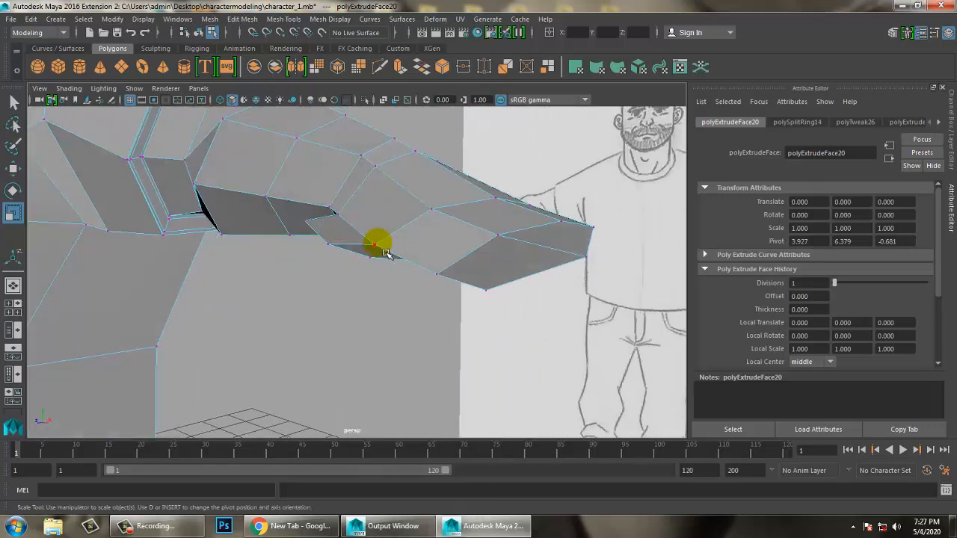
pyautogui.click(379, 249)
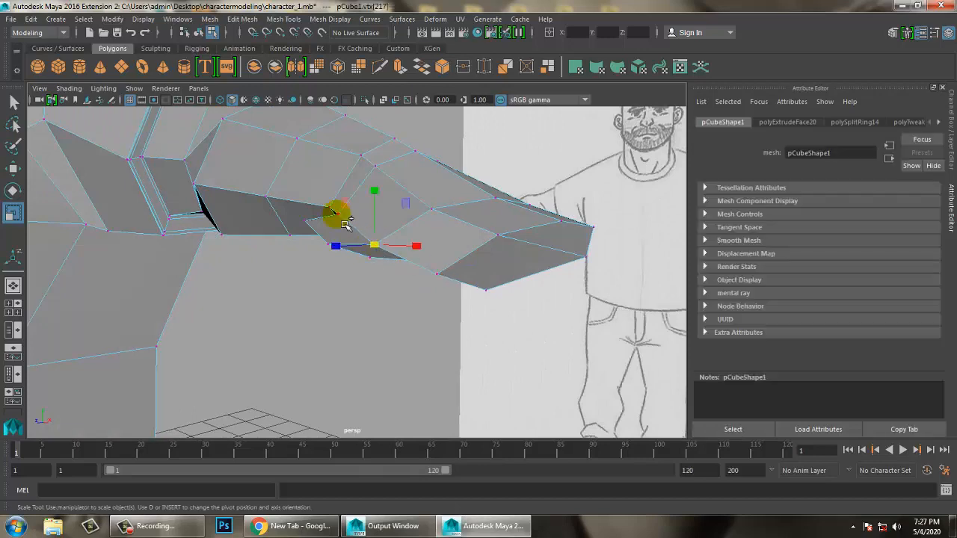
pyautogui.press('w')
pyautogui.moveTo(336, 237); pyautogui.dragTo(362, 232)
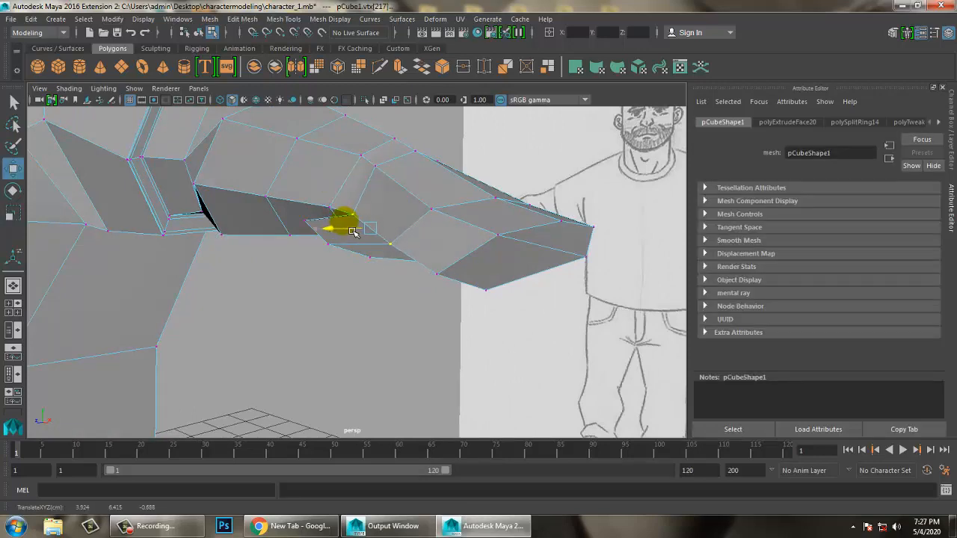
pyautogui.keyDown('alt'); pyautogui.moveTo(376, 184); pyautogui.dragTo(444, 230); pyautogui.keyUp('alt')
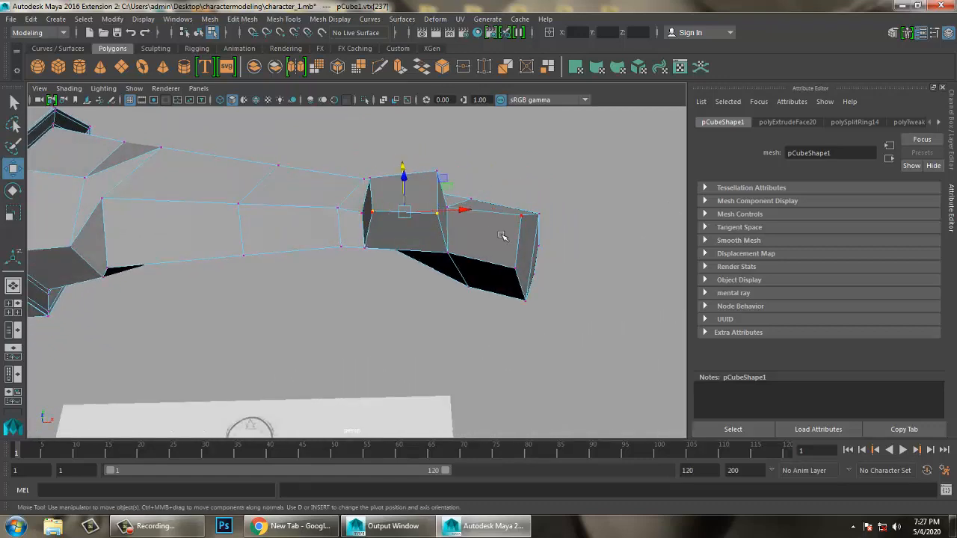
# Step: Move the outer vertices of the thumb base to refine its shape
pyautogui.keyDown('alt'); pyautogui.moveTo(503, 237); pyautogui.dragTo(593, 256); pyautogui.keyUp('alt')
pyautogui.moveTo(455, 217); pyautogui.dragTo(485, 297)
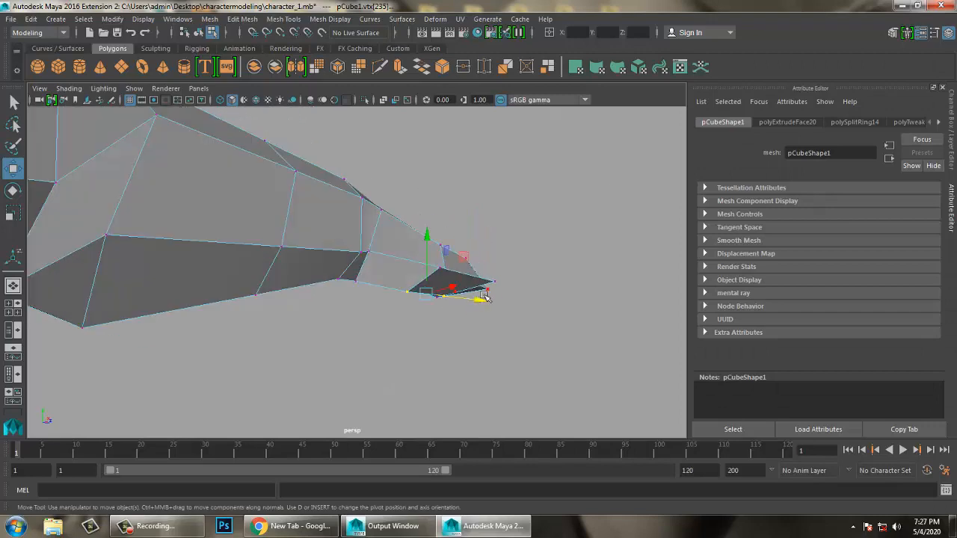
pyautogui.moveTo(543, 289)
pyautogui.keyDown('alt'); pyautogui.mouseDown()
pyautogui.moveTo(488, 278)
pyautogui.moveTo(522, 283)
pyautogui.moveTo(469, 237)
pyautogui.moveTo(500, 267)
pyautogui.mouseUp(); pyautogui.keyUp('alt')
pyautogui.press('space')
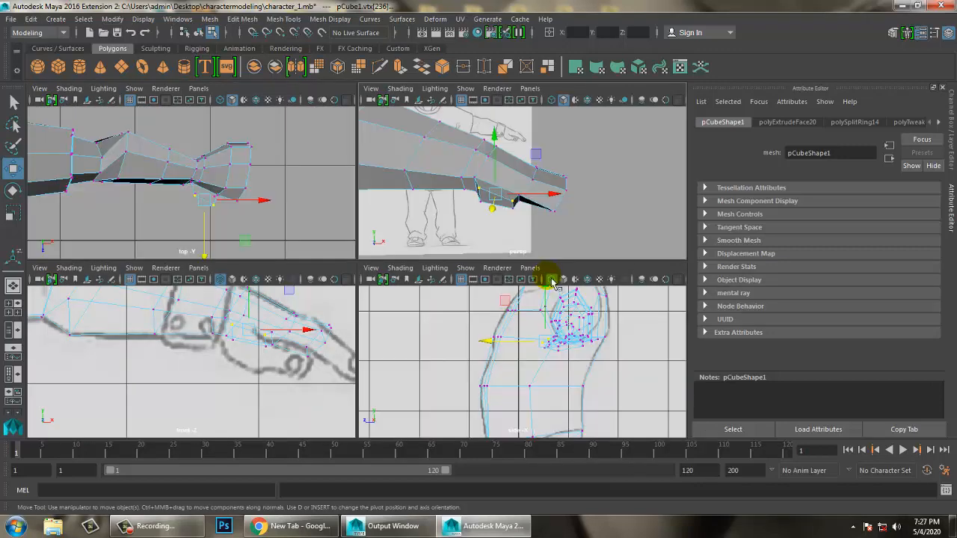
pyautogui.press('space')
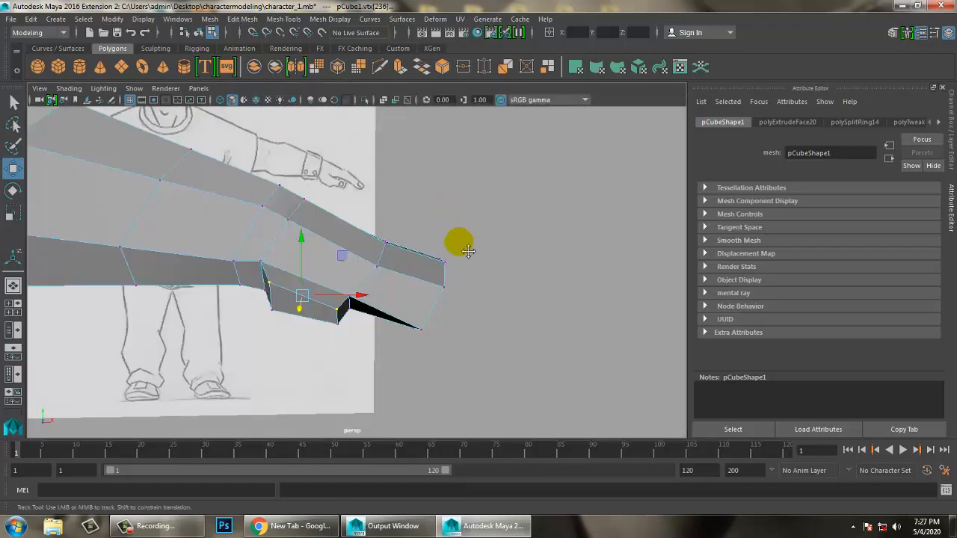
# Step: Scale down the end face of the thumb base slightly
pyautogui.keyDown('alt'); pyautogui.moveTo(463, 244); pyautogui.dragTo(425, 250); pyautogui.keyUp('alt')
pyautogui.keyDown('alt'); pyautogui.moveTo(425, 250); pyautogui.dragTo(423, 249, button='middle'); pyautogui.keyUp('alt')
pyautogui.keyDown('alt'); pyautogui.moveTo(423, 250); pyautogui.dragTo(391, 187); pyautogui.keyUp('alt')
pyautogui.moveTo(391, 187); pyautogui.dragTo(391, 214, button='right')
pyautogui.click(342, 284)
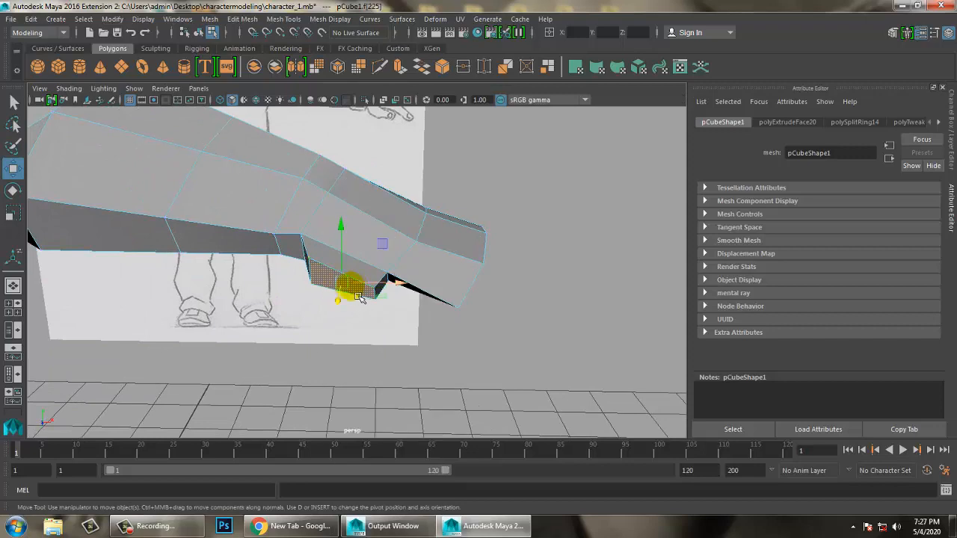
pyautogui.press('r')
pyautogui.press('e')
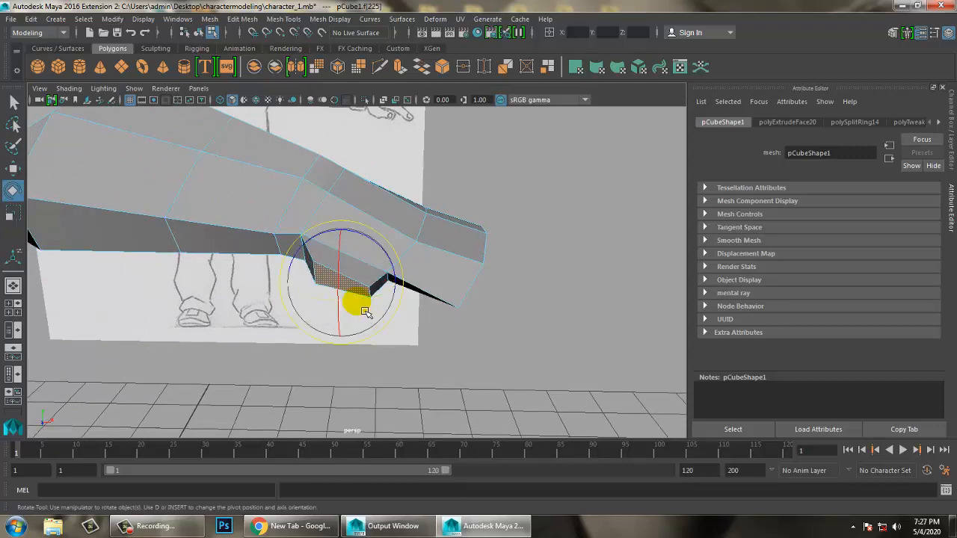
# Step: Extrude the thumb's end face, move it along the drawn thumb in the front view and adjust its depth
pyautogui.press('space')
pyautogui.press('w')
pyautogui.press('space')
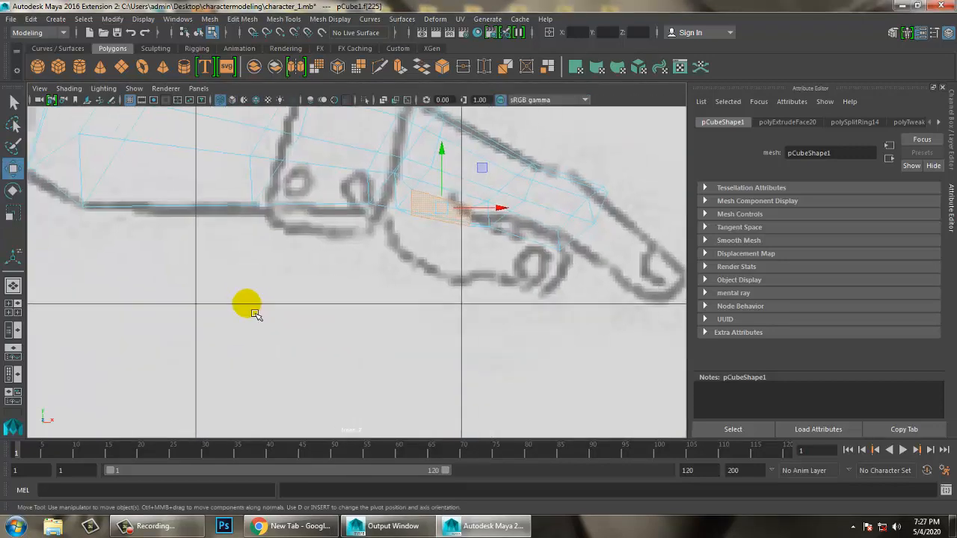
pyautogui.click(242, 19)
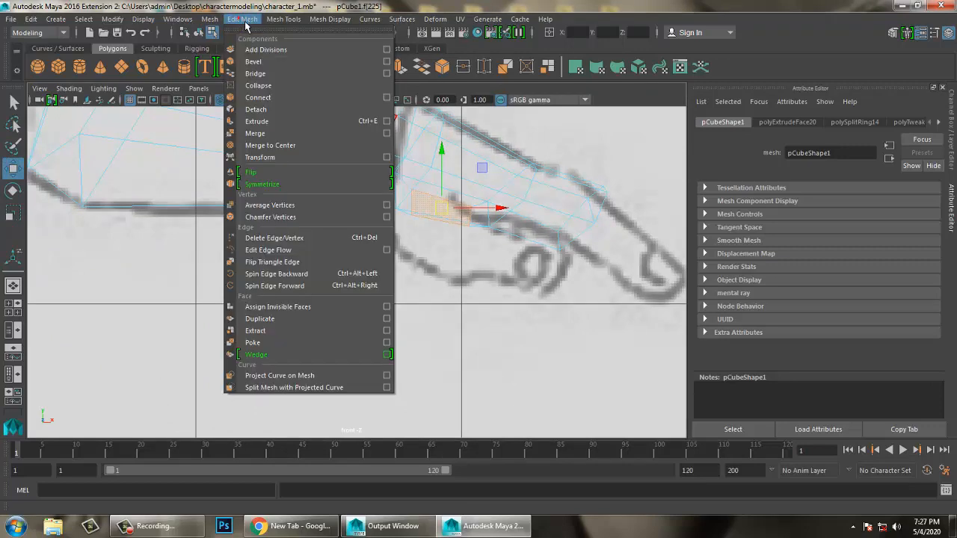
pyautogui.click(261, 121)
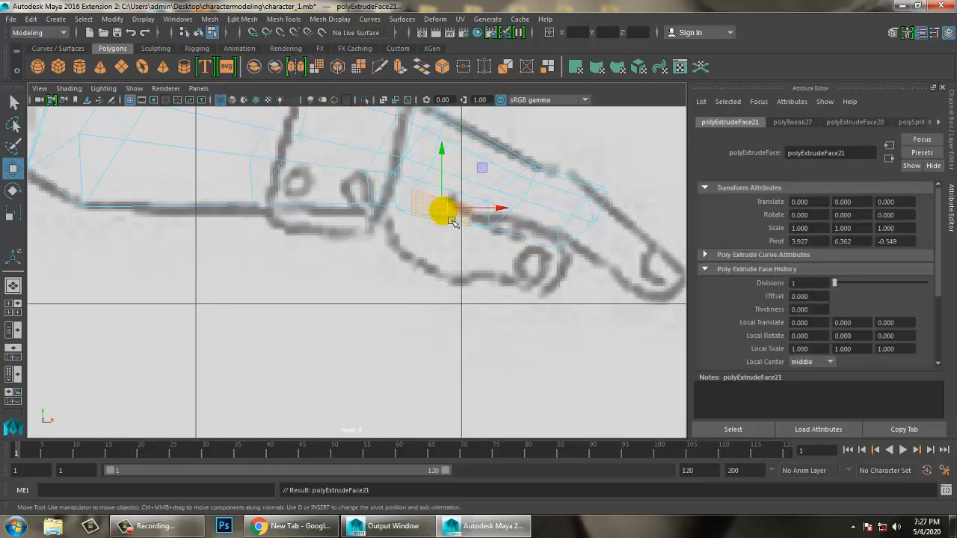
pyautogui.moveTo(447, 215); pyautogui.dragTo(491, 270)
pyautogui.press('space')
pyautogui.press('space')
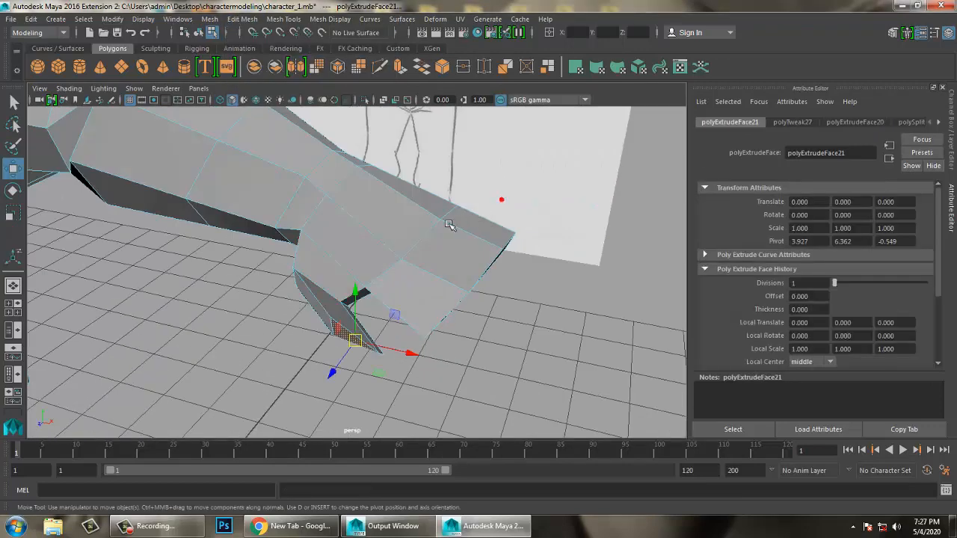
pyautogui.keyDown('alt'); pyautogui.moveTo(448, 224); pyautogui.dragTo(508, 230); pyautogui.keyUp('alt')
pyautogui.moveTo(395, 275); pyautogui.dragTo(476, 311)
# Step: Reposition the vertices at the thumb's base and tip to shape the thumb, and preview the hand smoothed
pyautogui.moveTo(379, 242); pyautogui.dragTo(217, 172, button='right')
pyautogui.click(369, 245)
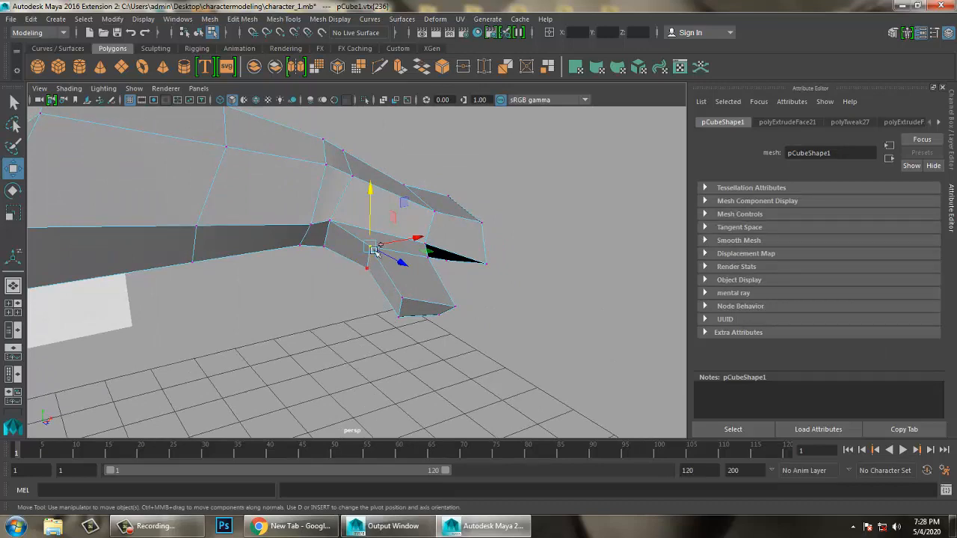
pyautogui.moveTo(381, 248)
pyautogui.keyDown('alt'); pyautogui.mouseDown()
pyautogui.moveTo(402, 267)
pyautogui.moveTo(384, 300)
pyautogui.moveTo(382, 342)
pyautogui.mouseUp(); pyautogui.keyUp('alt')
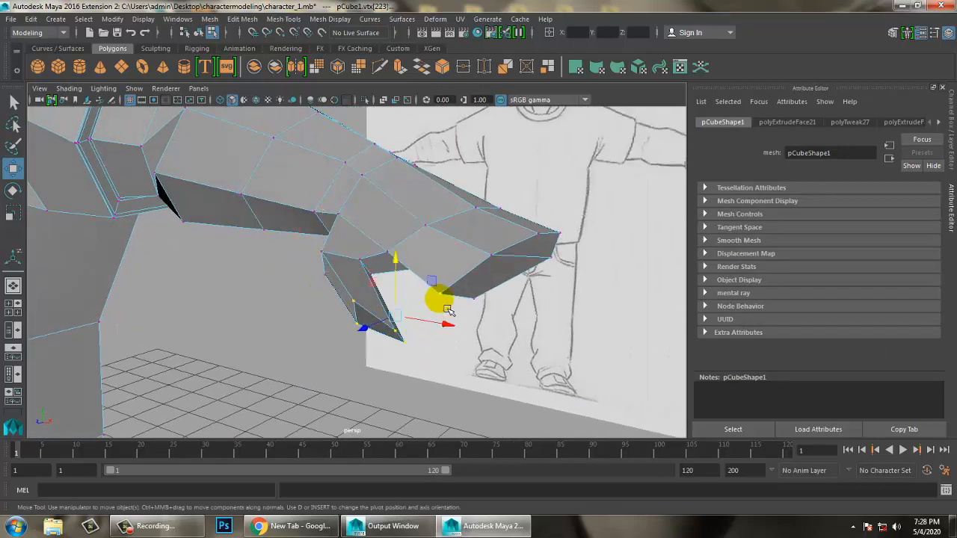
pyautogui.moveTo(430, 339)
pyautogui.keyDown('alt'); pyautogui.mouseDown()
pyautogui.moveTo(385, 326)
pyautogui.moveTo(351, 299)
pyautogui.moveTo(519, 325)
pyautogui.moveTo(477, 346)
pyautogui.moveTo(499, 335)
pyautogui.mouseUp(); pyautogui.keyUp('alt')
pyautogui.moveTo(486, 334)
pyautogui.keyDown('alt'); pyautogui.mouseDown()
pyautogui.moveTo(408, 335)
pyautogui.moveTo(449, 343)
pyautogui.moveTo(359, 316)
pyautogui.mouseUp(); pyautogui.keyUp('alt')
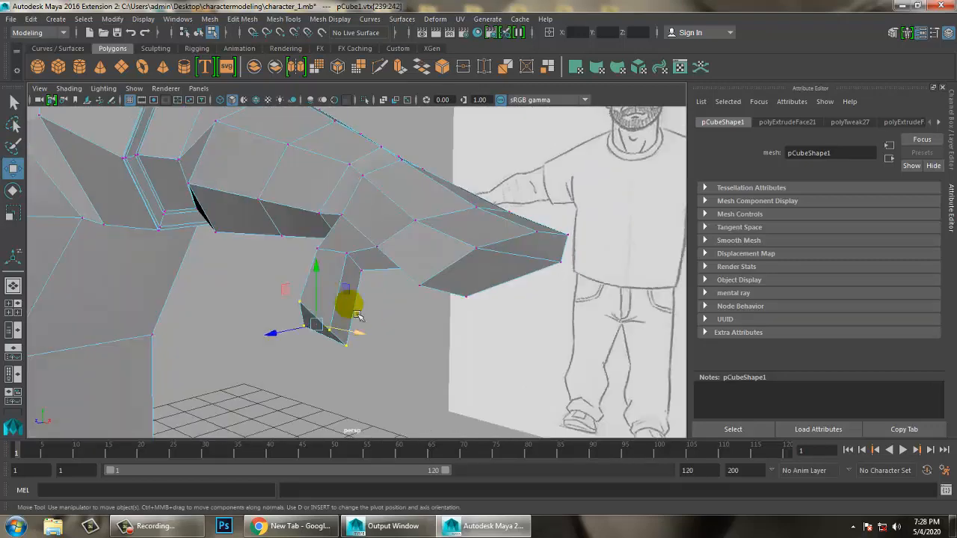
pyautogui.moveTo(323, 283)
pyautogui.keyDown('alt'); pyautogui.mouseDown()
pyautogui.moveTo(514, 302)
pyautogui.moveTo(447, 365)
pyautogui.moveTo(361, 271)
pyautogui.moveTo(483, 306)
pyautogui.moveTo(385, 306)
pyautogui.moveTo(400, 279)
pyautogui.moveTo(396, 321)
pyautogui.moveTo(420, 374)
pyautogui.moveTo(361, 341)
pyautogui.moveTo(378, 322)
pyautogui.moveTo(427, 324)
pyautogui.moveTo(498, 302)
pyautogui.moveTo(366, 338)
pyautogui.moveTo(354, 331)
pyautogui.moveTo(509, 242)
pyautogui.moveTo(450, 321)
pyautogui.moveTo(493, 231)
pyautogui.moveTo(381, 347)
pyautogui.moveTo(419, 301)
pyautogui.moveTo(389, 284)
pyautogui.moveTo(406, 274)
pyautogui.moveTo(467, 291)
pyautogui.moveTo(482, 270)
pyautogui.moveTo(463, 244)
pyautogui.moveTo(456, 277)
pyautogui.mouseUp(); pyautogui.keyUp('alt')
pyautogui.press('3')
pyautogui.press('1')
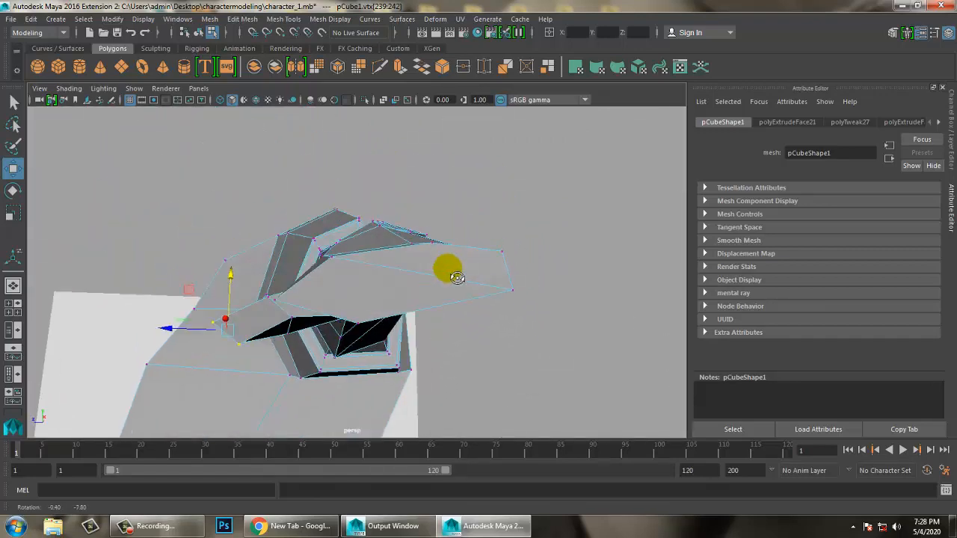
# Step: Delete the lengthwise edge that divides the end face of the palm
pyautogui.moveTo(456, 278); pyautogui.dragTo(454, 239, button='right')
pyautogui.keyDown('alt'); pyautogui.moveTo(454, 240); pyautogui.dragTo(455, 322); pyautogui.keyUp('alt')
pyautogui.click(455, 322)
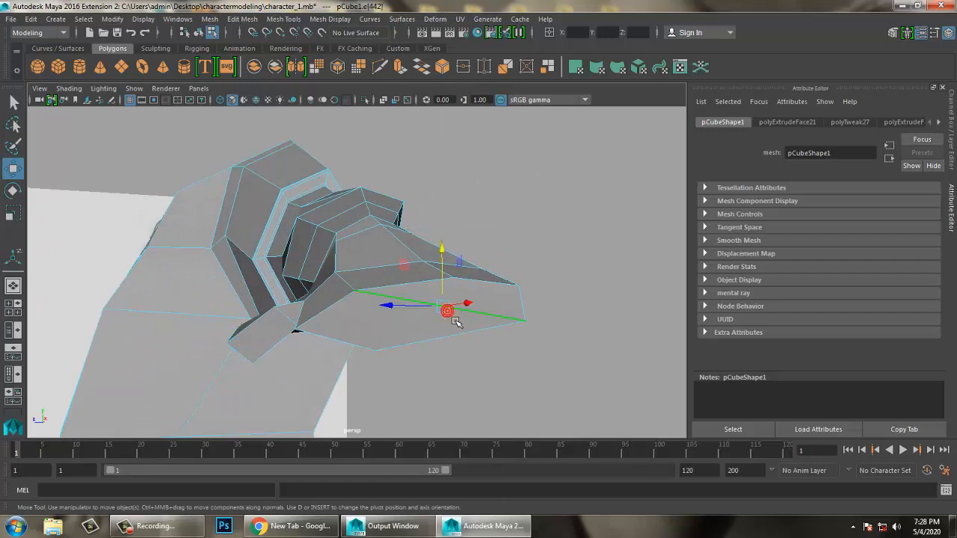
pyautogui.click(300, 21)
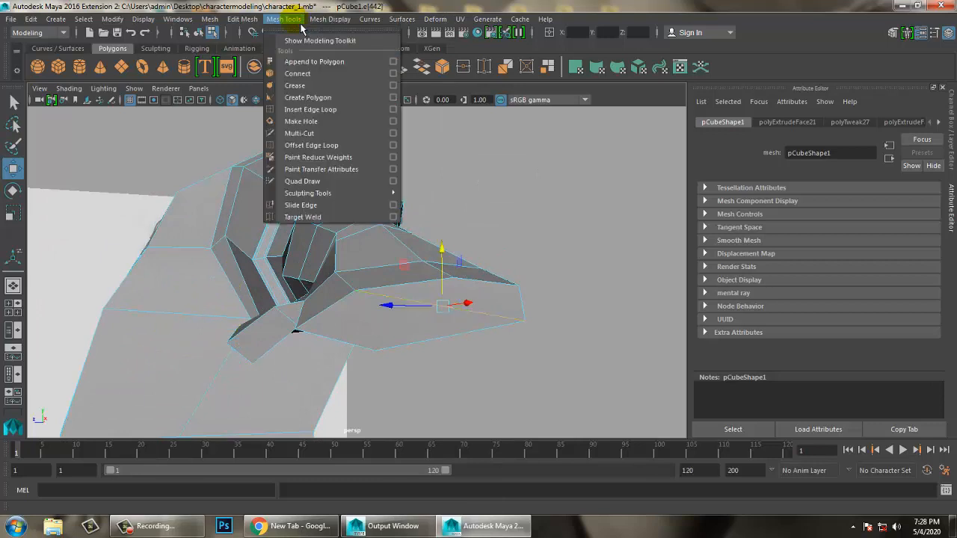
pyautogui.moveTo(258, 32)
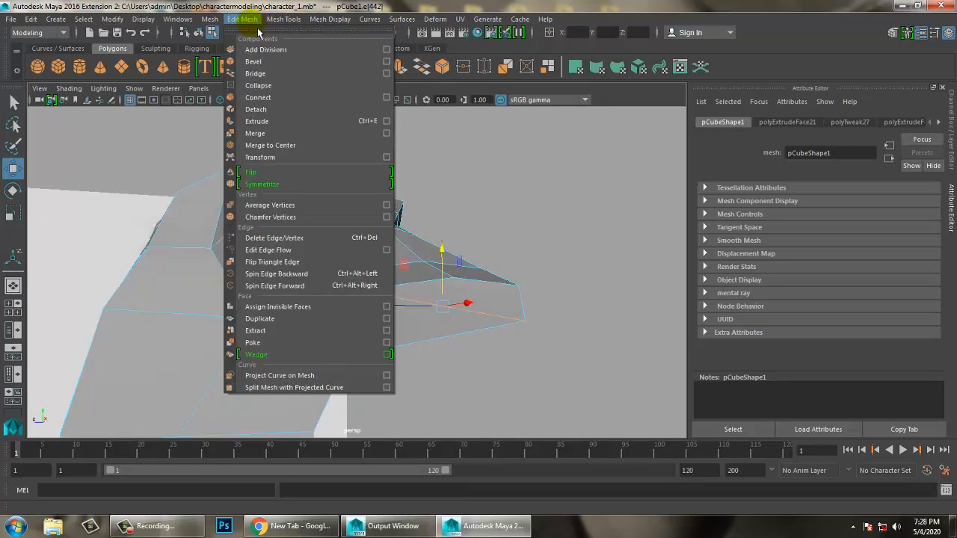
pyautogui.click(317, 238)
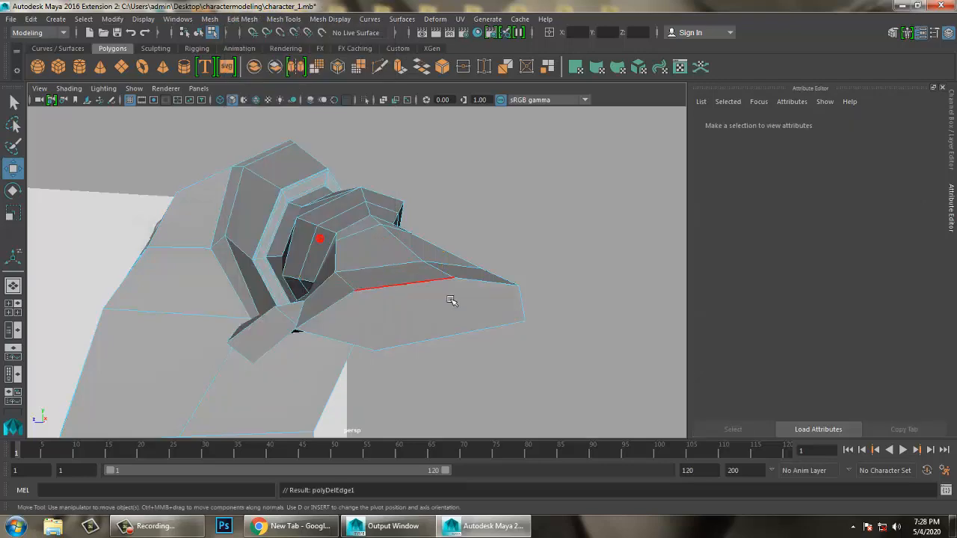
# Step: Move the thumb-side corner vertex of the palm's end face in depth to reshape the palm's outline
pyautogui.keyDown('alt'); pyautogui.moveTo(445, 300); pyautogui.dragTo(427, 293); pyautogui.keyUp('alt')
pyautogui.moveTo(427, 293); pyautogui.dragTo(211, 167, button='right')
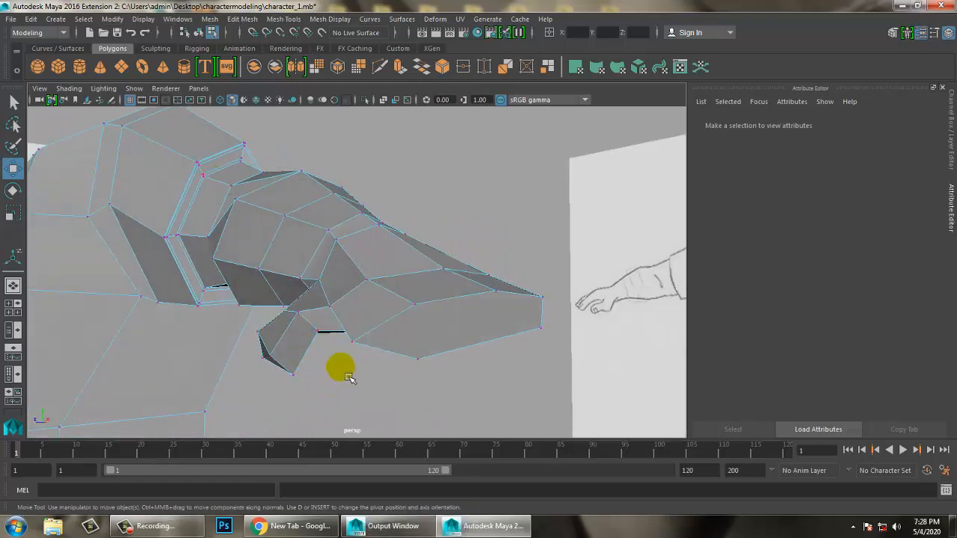
pyautogui.click(350, 355)
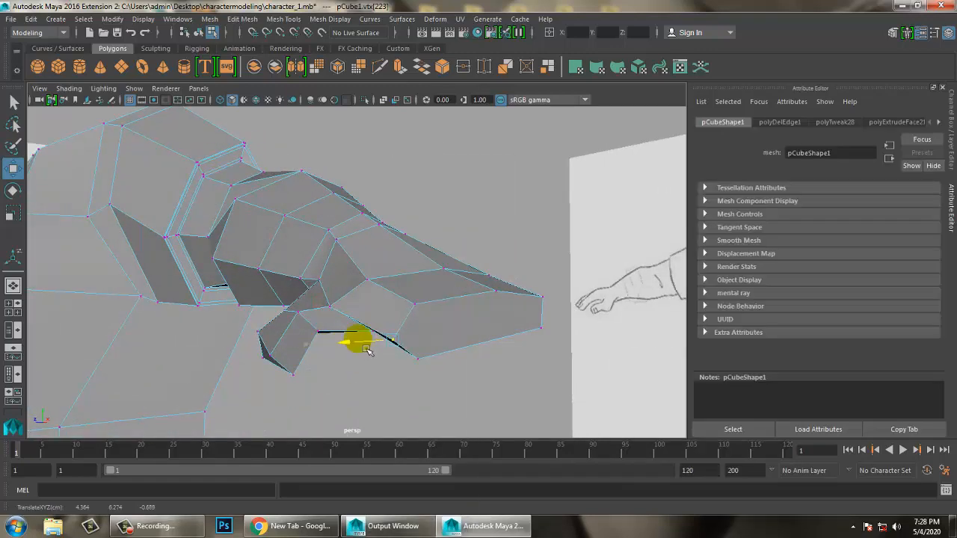
pyautogui.moveTo(377, 346)
pyautogui.keyDown('alt'); pyautogui.mouseDown()
pyautogui.moveTo(453, 326)
pyautogui.moveTo(438, 306)
pyautogui.moveTo(446, 329)
pyautogui.mouseUp(); pyautogui.keyUp('alt')
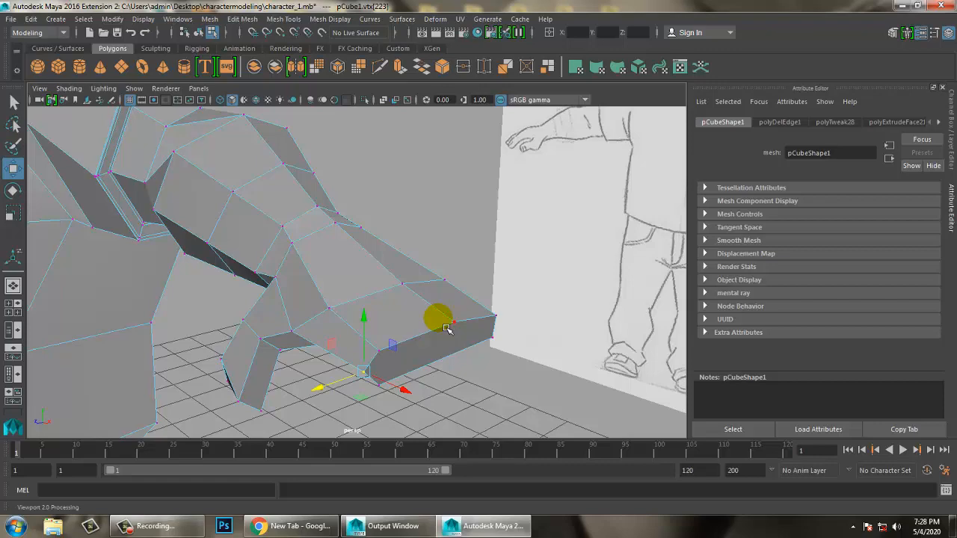
# Step: Cut a new edge with Multi-Cut down the middle of the palm's end face and back along the underside
pyautogui.keyDown('alt'); pyautogui.moveTo(366, 329); pyautogui.dragTo(442, 241); pyautogui.keyUp('alt')
pyautogui.click(288, 20)
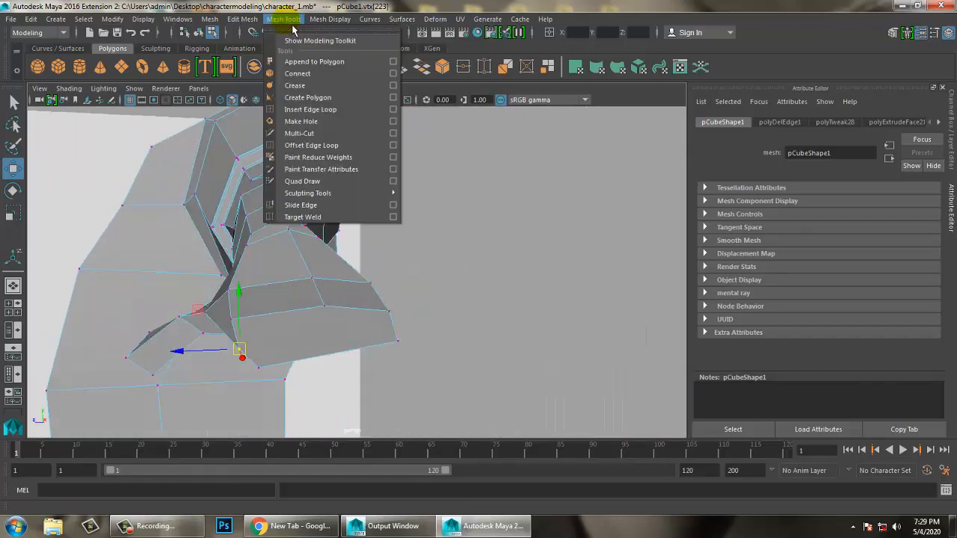
pyautogui.click(317, 133)
pyautogui.keyDown('alt'); pyautogui.moveTo(352, 224); pyautogui.dragTo(392, 267); pyautogui.keyUp('alt')
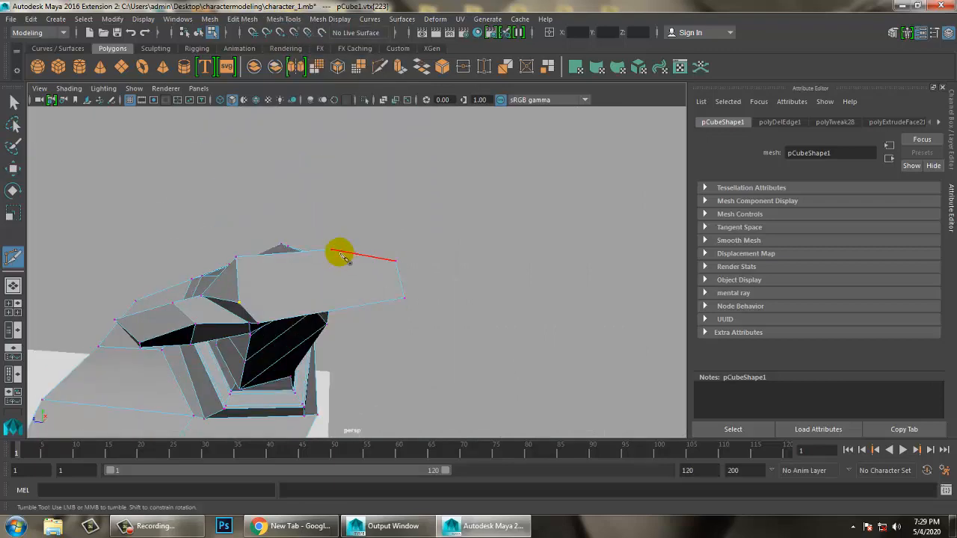
pyautogui.keyDown('alt'); pyautogui.moveTo(336, 257); pyautogui.dragTo(344, 351); pyautogui.keyUp('alt')
pyautogui.click(316, 273)
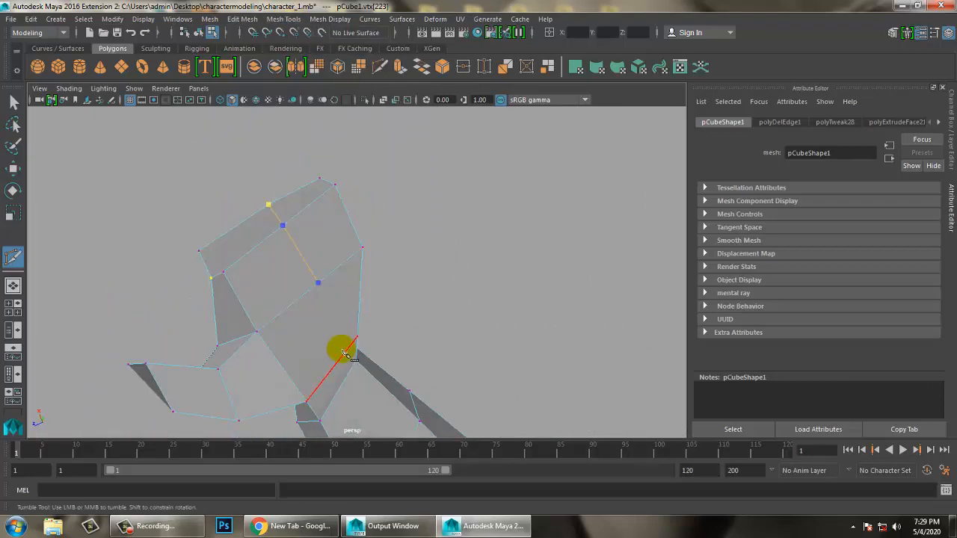
pyautogui.keyDown('alt'); pyautogui.moveTo(423, 271); pyautogui.dragTo(478, 363); pyautogui.keyUp('alt')
pyautogui.press('Return')
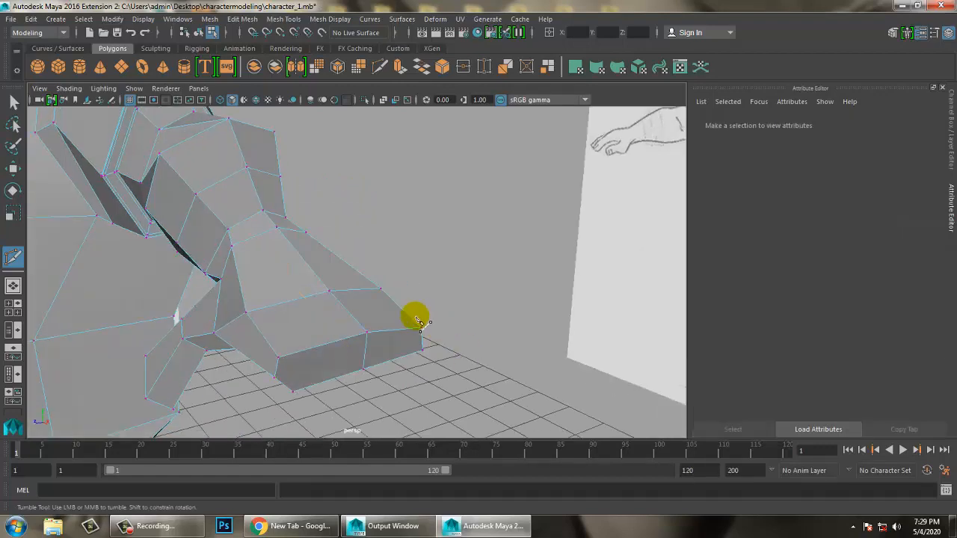
# Step: Insert an edge loop around the palm just past the wrist that continues down the length of the thumb
pyautogui.keyDown('alt'); pyautogui.moveTo(419, 322); pyautogui.dragTo(356, 329); pyautogui.keyUp('alt')
pyautogui.moveTo(277, 299)
pyautogui.keyDown('alt'); pyautogui.mouseDown()
pyautogui.moveTo(325, 317)
pyautogui.moveTo(332, 231)
pyautogui.moveTo(294, 224)
pyautogui.moveTo(317, 259)
pyautogui.moveTo(306, 310)
pyautogui.moveTo(306, 277)
pyautogui.moveTo(287, 291)
pyautogui.moveTo(295, 301)
pyautogui.moveTo(242, 250)
pyautogui.moveTo(332, 321)
pyautogui.moveTo(310, 313)
pyautogui.moveTo(329, 310)
pyautogui.mouseUp(); pyautogui.keyUp('alt')
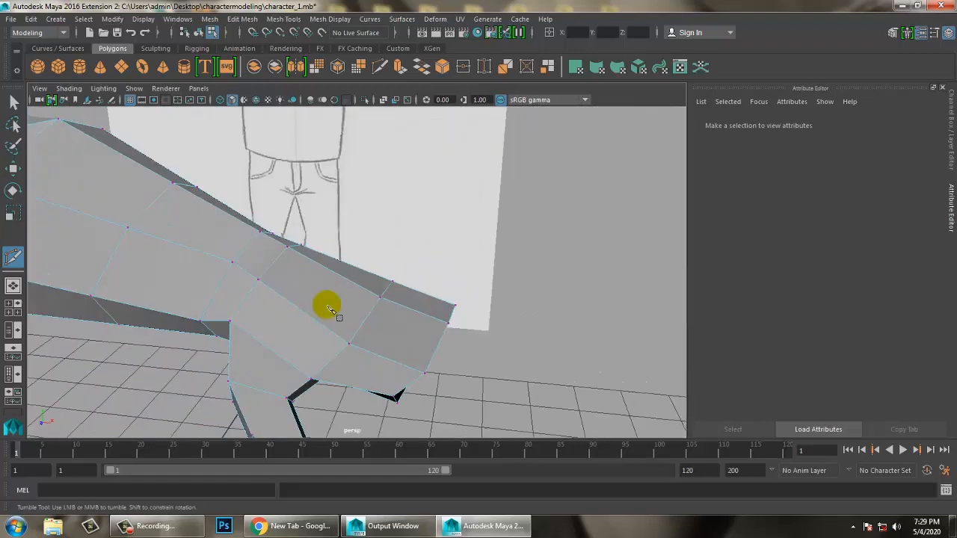
pyautogui.click(284, 18)
pyautogui.click(315, 110)
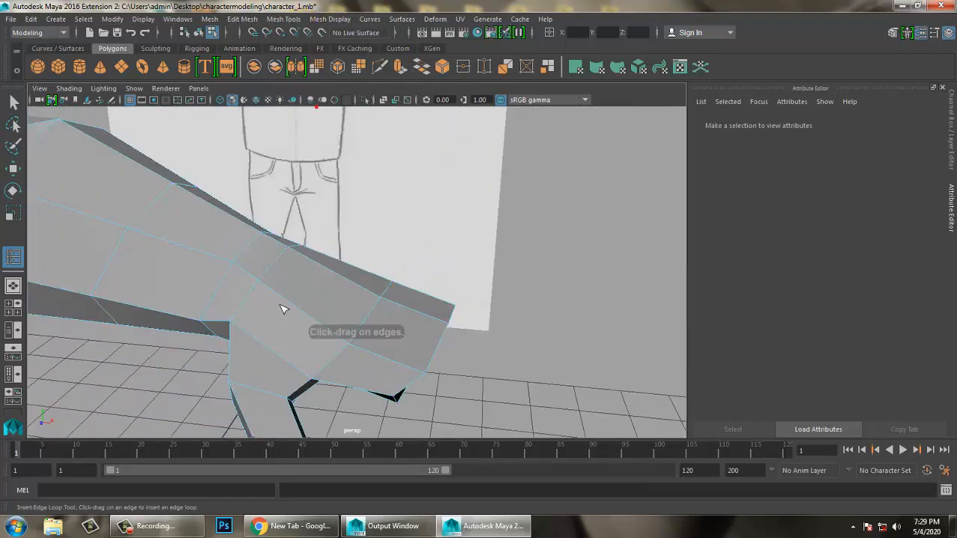
pyautogui.click(268, 345)
pyautogui.press('w')
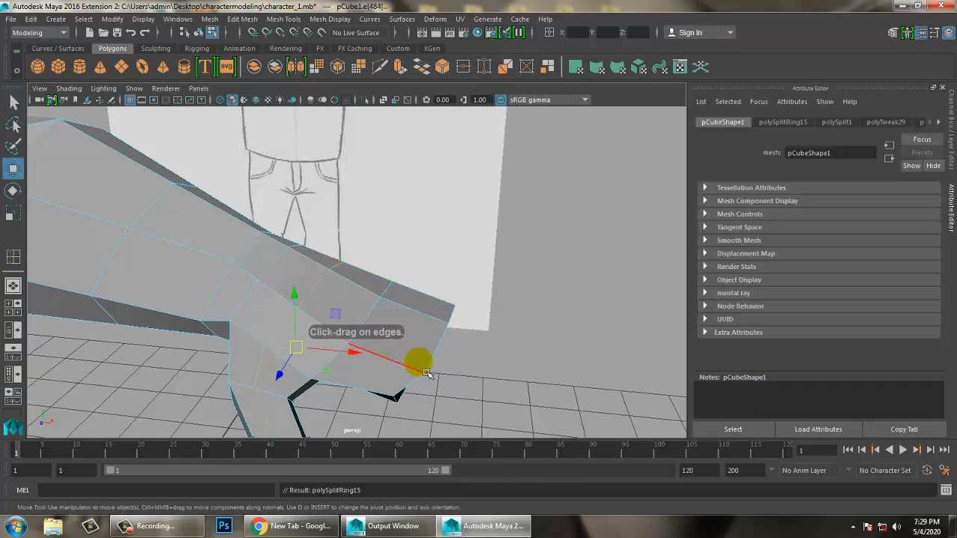
# Step: Raise the new loop's vertex where the thumb meets the palm and preview the hand smoothed
pyautogui.moveTo(418, 364)
pyautogui.keyDown('alt'); pyautogui.mouseDown()
pyautogui.moveTo(333, 281)
pyautogui.moveTo(449, 316)
pyautogui.moveTo(391, 335)
pyautogui.moveTo(432, 320)
pyautogui.moveTo(463, 331)
pyautogui.moveTo(421, 297)
pyautogui.moveTo(366, 280)
pyautogui.moveTo(383, 267)
pyautogui.moveTo(489, 276)
pyautogui.moveTo(396, 284)
pyautogui.moveTo(419, 288)
pyautogui.mouseUp(); pyautogui.keyUp('alt')
pyautogui.scroll(-5, 379, 275)
pyautogui.scroll(5, 419, 287)
pyautogui.keyDown('alt'); pyautogui.moveTo(419, 287); pyautogui.dragTo(421, 289, button='middle'); pyautogui.keyUp('alt')
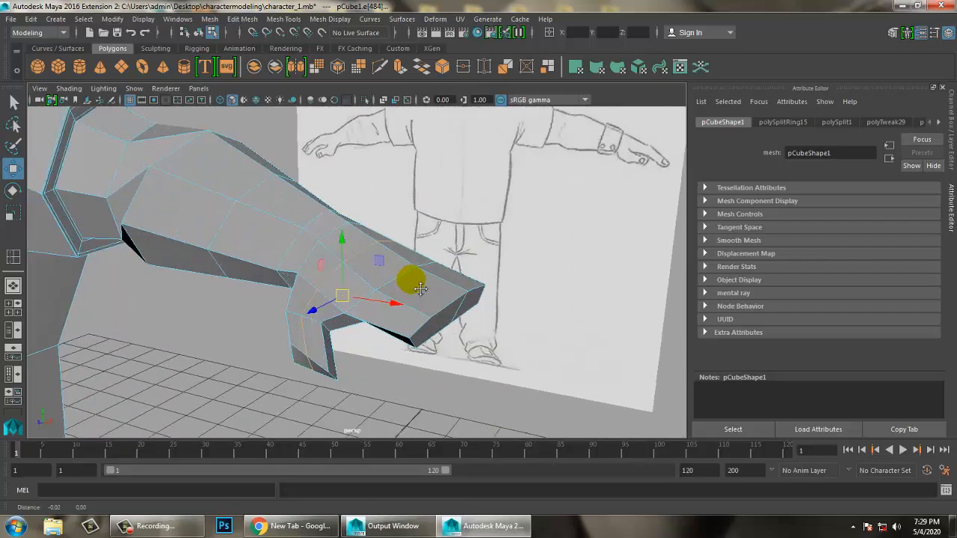
pyautogui.keyDown('alt'); pyautogui.moveTo(420, 290); pyautogui.dragTo(407, 250); pyautogui.keyUp('alt')
pyautogui.scroll(5, 417, 271)
pyautogui.moveTo(356, 162); pyautogui.dragTo(303, 164, button='right')
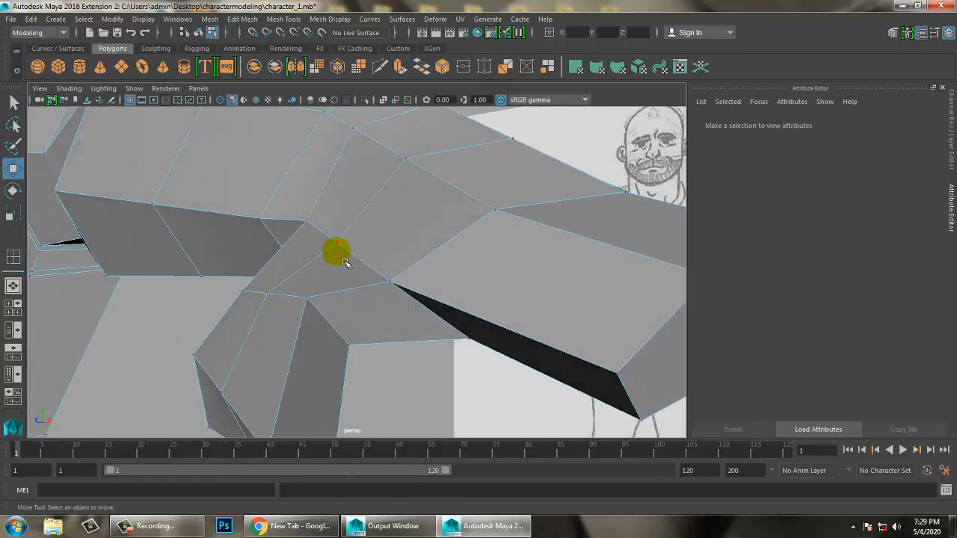
pyautogui.click(338, 244)
pyautogui.moveTo(346, 214); pyautogui.dragTo(350, 178)
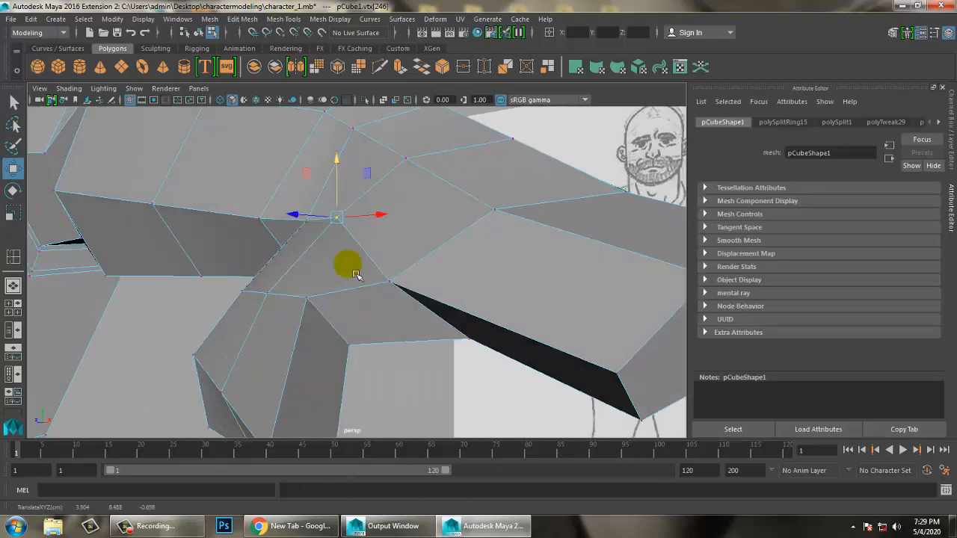
pyautogui.moveTo(357, 275)
pyautogui.keyDown('alt'); pyautogui.mouseDown()
pyautogui.moveTo(333, 282)
pyautogui.moveTo(383, 293)
pyautogui.moveTo(495, 243)
pyautogui.moveTo(427, 252)
pyautogui.moveTo(445, 265)
pyautogui.moveTo(411, 246)
pyautogui.moveTo(402, 270)
pyautogui.moveTo(469, 261)
pyautogui.moveTo(407, 246)
pyautogui.mouseUp(); pyautogui.keyUp('alt')
pyautogui.scroll(-5, 337, 264)
pyautogui.press('3')
pyautogui.press('1')
pyautogui.scroll(2, 401, 270)
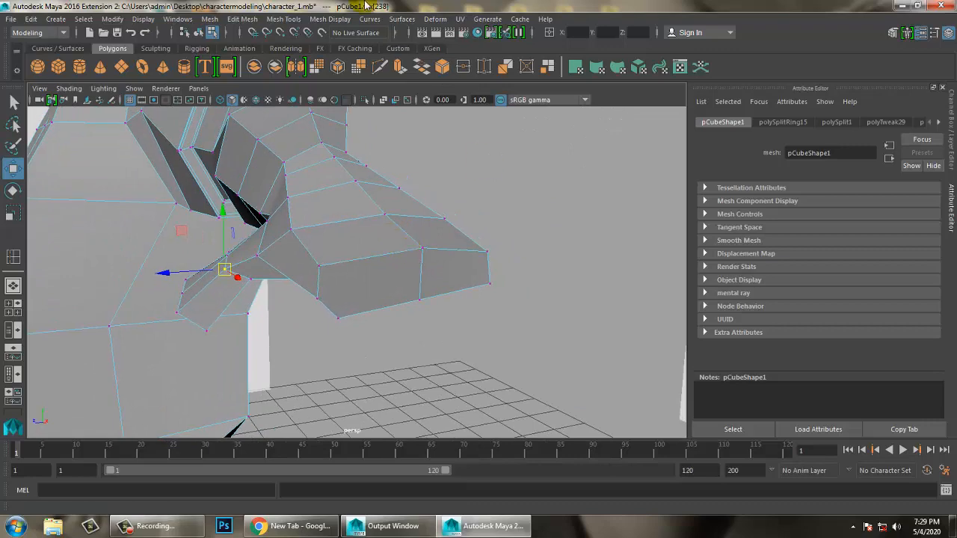
# Step: Cut an edge with Multi-Cut from the wrist along the thumb-side half of the hand, over the end face and back along the underside
pyautogui.click(293, 20)
pyautogui.click(320, 131)
pyautogui.keyDown('alt'); pyautogui.moveTo(329, 187); pyautogui.dragTo(344, 221); pyautogui.keyUp('alt')
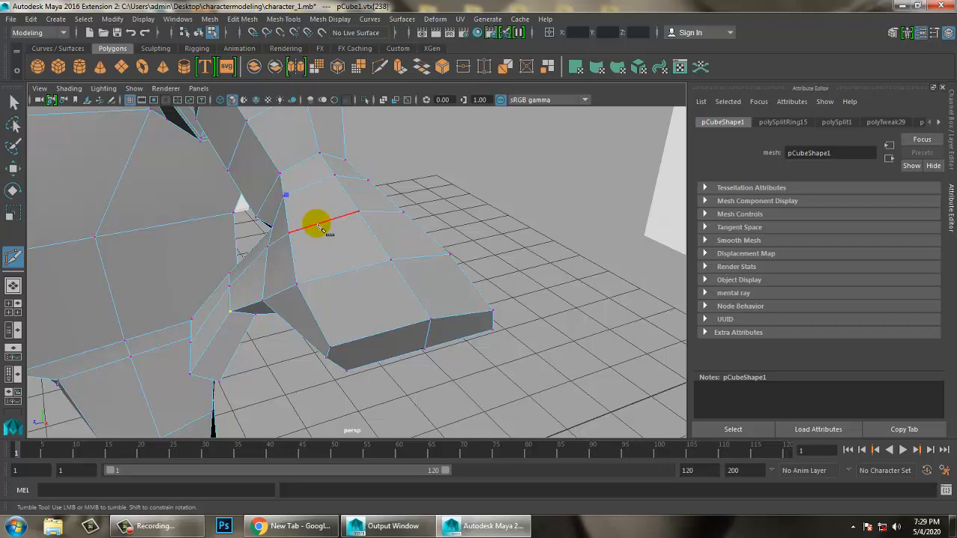
pyautogui.click(341, 272)
pyautogui.click(362, 339)
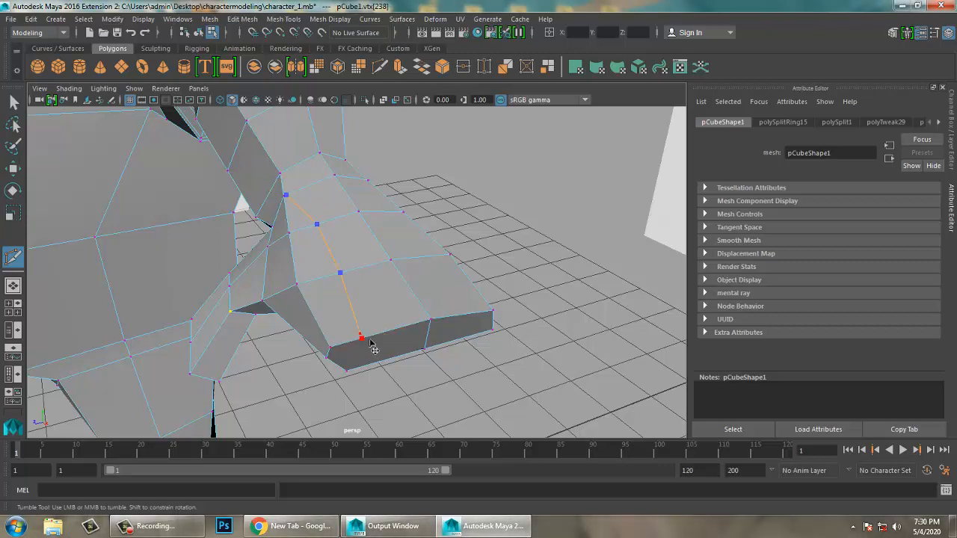
pyautogui.keyDown('alt'); pyautogui.moveTo(368, 381); pyautogui.dragTo(374, 334); pyautogui.keyUp('alt')
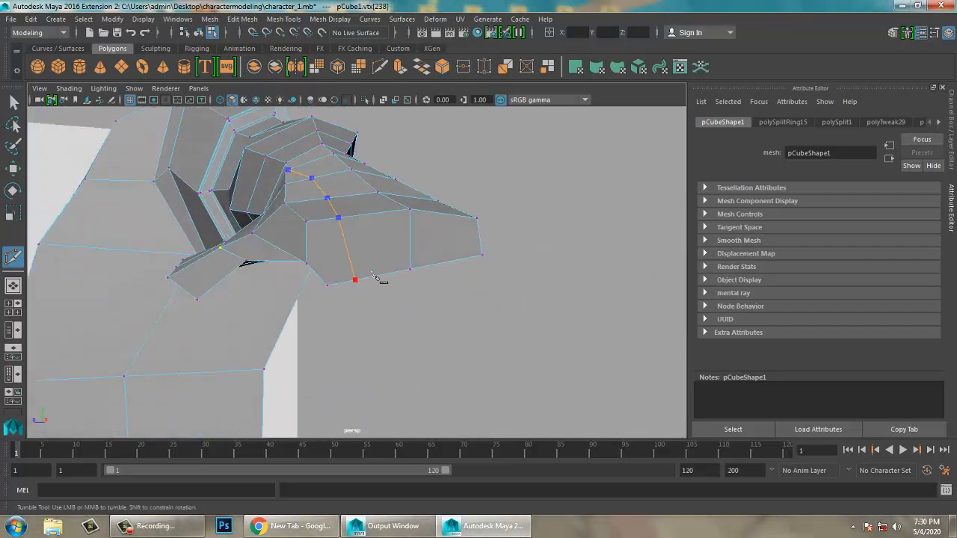
pyautogui.keyDown('alt'); pyautogui.moveTo(378, 278); pyautogui.dragTo(329, 193); pyautogui.keyUp('alt')
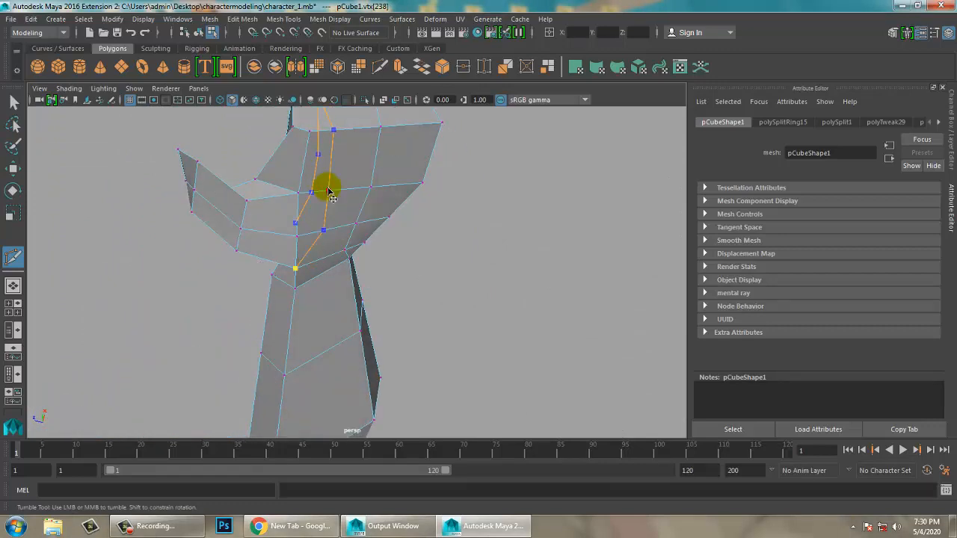
pyautogui.press('Return')
# Step: Cut a second lengthwise edge around the hand between the new thumb-side edge and the middle edge
pyautogui.keyDown('alt'); pyautogui.moveTo(353, 193); pyautogui.dragTo(348, 225); pyautogui.keyUp('alt')
pyautogui.keyDown('alt'); pyautogui.moveTo(348, 224); pyautogui.dragTo(317, 263, button='middle'); pyautogui.keyUp('alt')
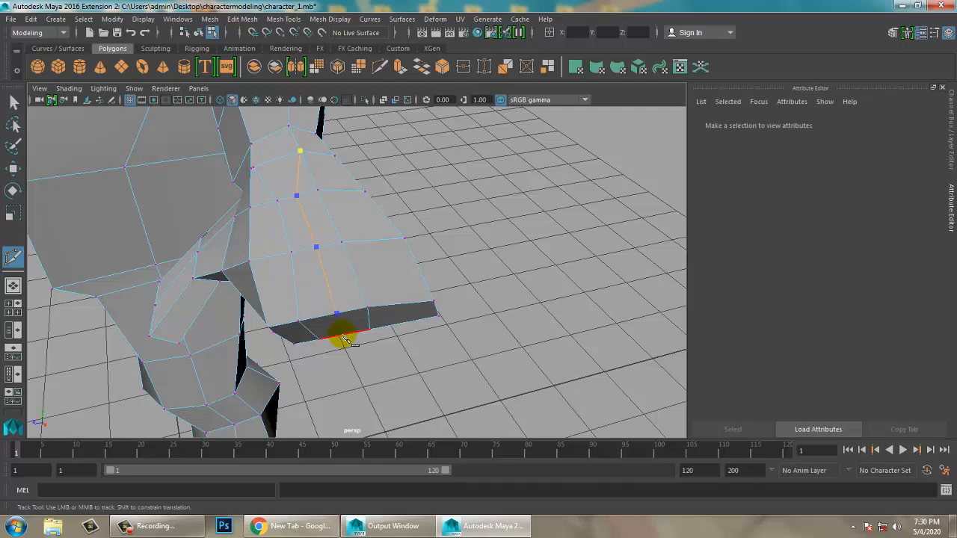
pyautogui.keyDown('alt'); pyautogui.moveTo(387, 342); pyautogui.dragTo(341, 223); pyautogui.keyUp('alt')
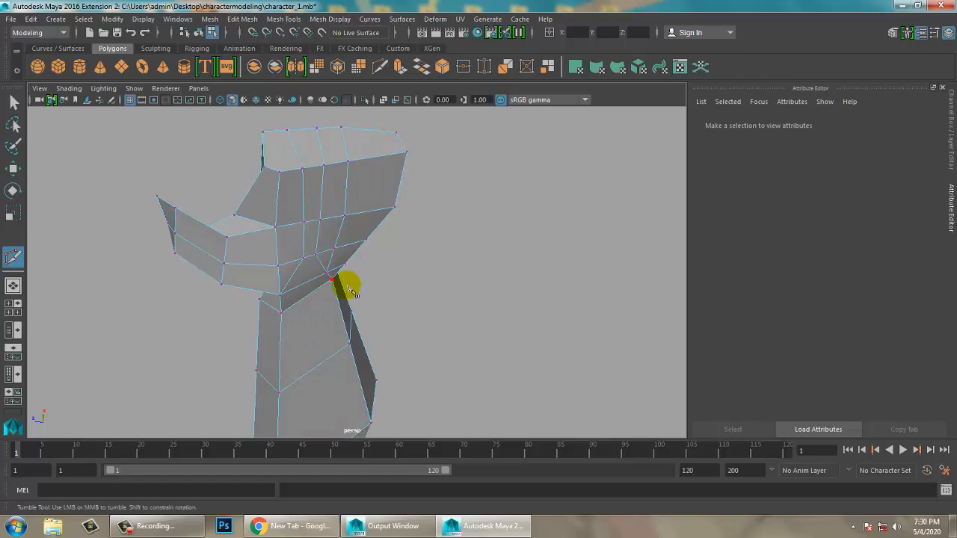
pyautogui.keyDown('alt'); pyautogui.moveTo(421, 249); pyautogui.dragTo(417, 246); pyautogui.keyUp('alt')
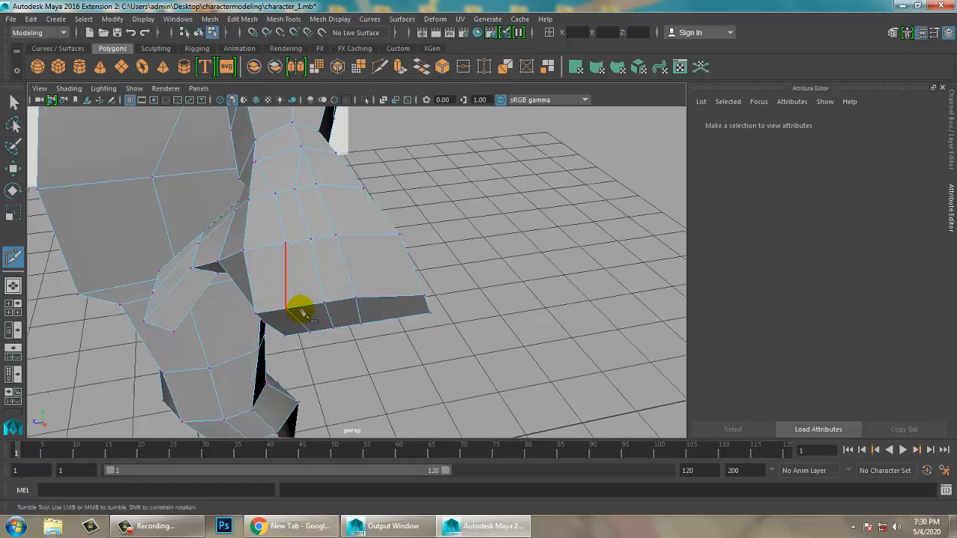
# Step: Cut a third lengthwise edge around the little-finger half of the hand and preview the hand smoothed
pyautogui.keyDown('alt'); pyautogui.moveTo(392, 293); pyautogui.dragTo(362, 240); pyautogui.keyUp('alt')
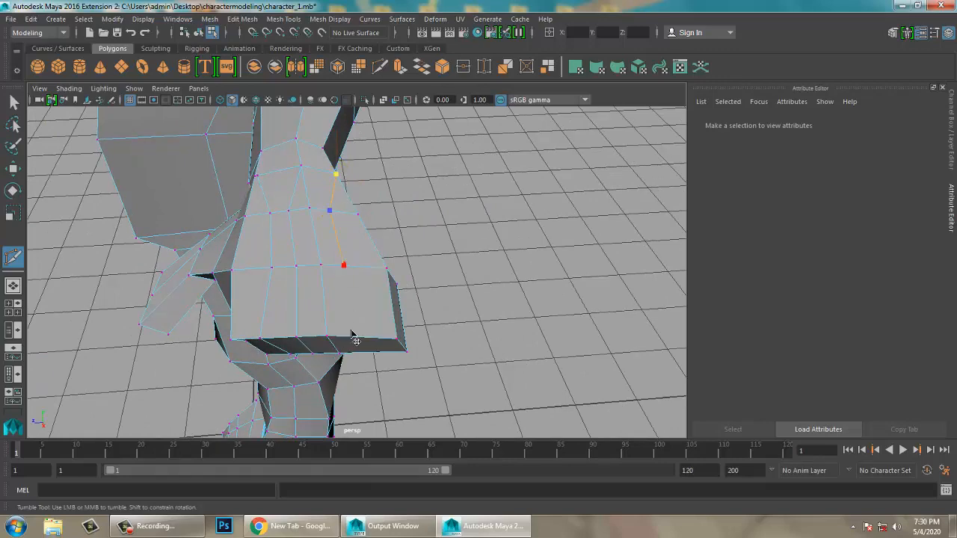
pyautogui.keyDown('alt'); pyautogui.moveTo(359, 338); pyautogui.dragTo(349, 227); pyautogui.keyUp('alt')
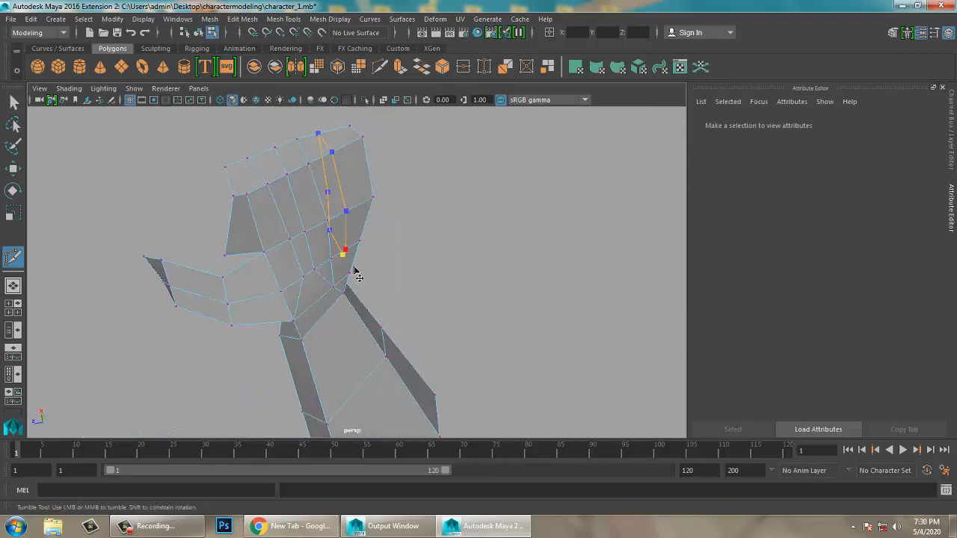
pyautogui.click(413, 200)
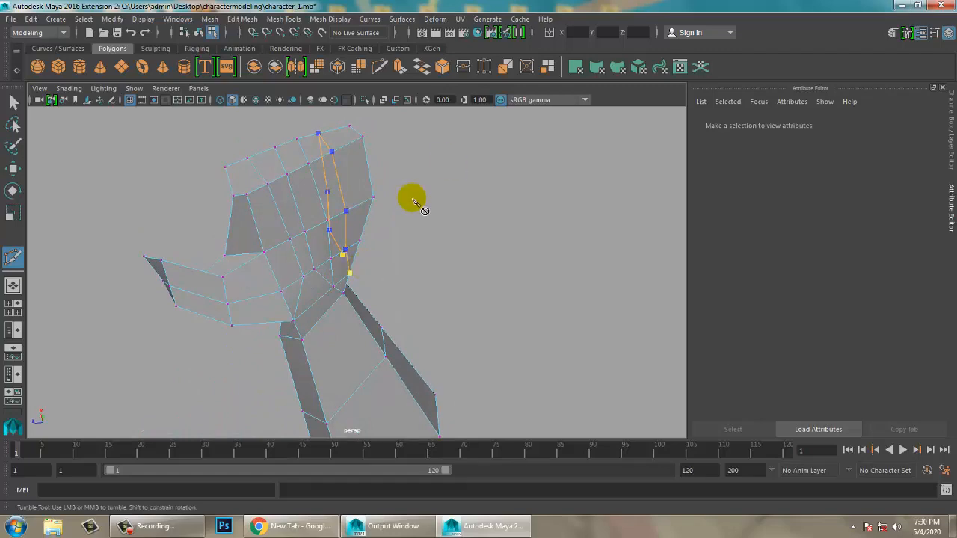
pyautogui.keyDown('alt'); pyautogui.moveTo(343, 212); pyautogui.dragTo(425, 307); pyautogui.keyUp('alt')
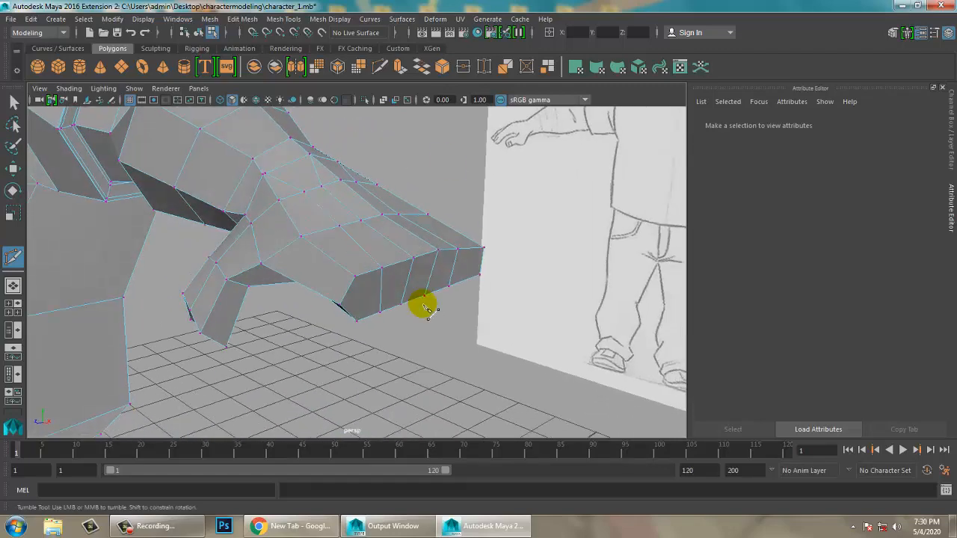
pyautogui.press('w')
pyautogui.press('3')
pyautogui.keyDown('alt'); pyautogui.moveTo(329, 196); pyautogui.dragTo(379, 259); pyautogui.keyUp('alt')
pyautogui.press('1')
# Step: Cut a short edge with Multi-Cut between the converging edges on the back of the hand just past the wrist
pyautogui.keyDown('alt'); pyautogui.moveTo(379, 259); pyautogui.dragTo(403, 263, button='right'); pyautogui.keyUp('alt')
pyautogui.keyDown('alt'); pyautogui.moveTo(389, 262); pyautogui.dragTo(366, 264, button='middle'); pyautogui.keyUp('alt')
pyautogui.scroll(-4, 343, 247)
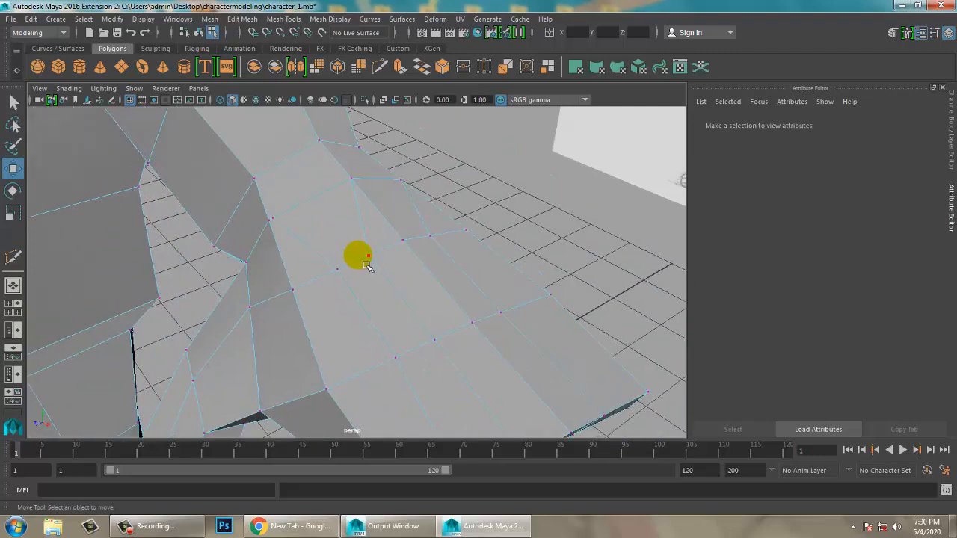
pyautogui.click(295, 21)
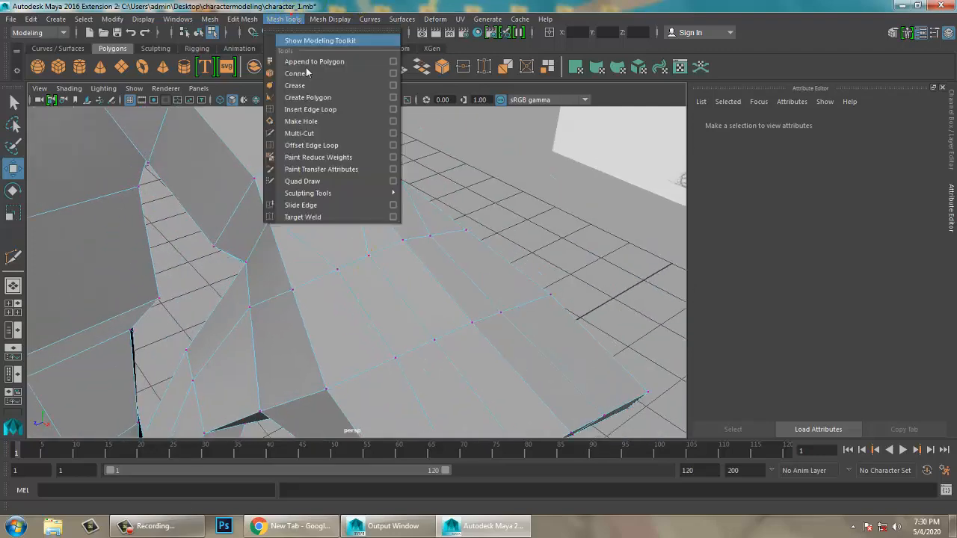
pyautogui.click(323, 133)
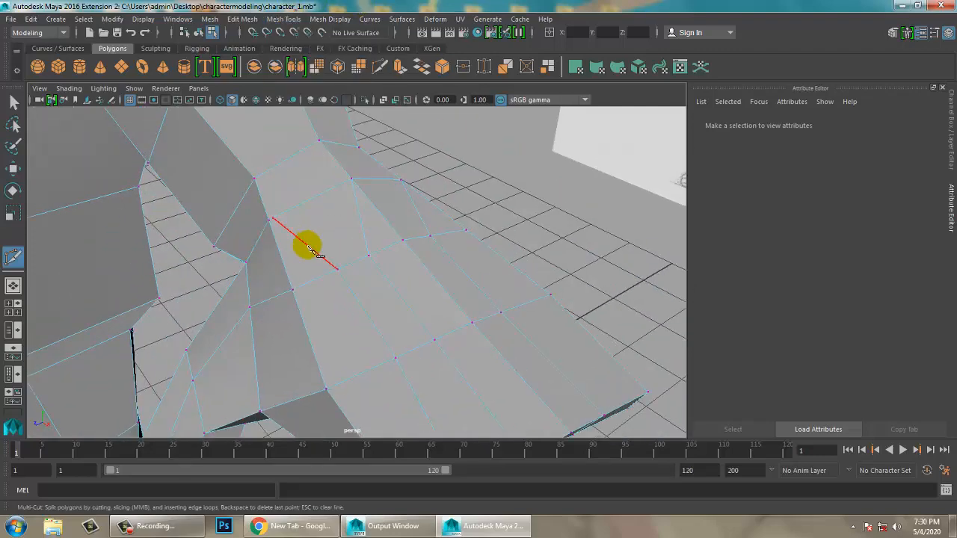
pyautogui.press('w')
# Step: Reposition the new vertex on the back of the hand near the wrist and preview the arm smoothed
pyautogui.click(317, 241)
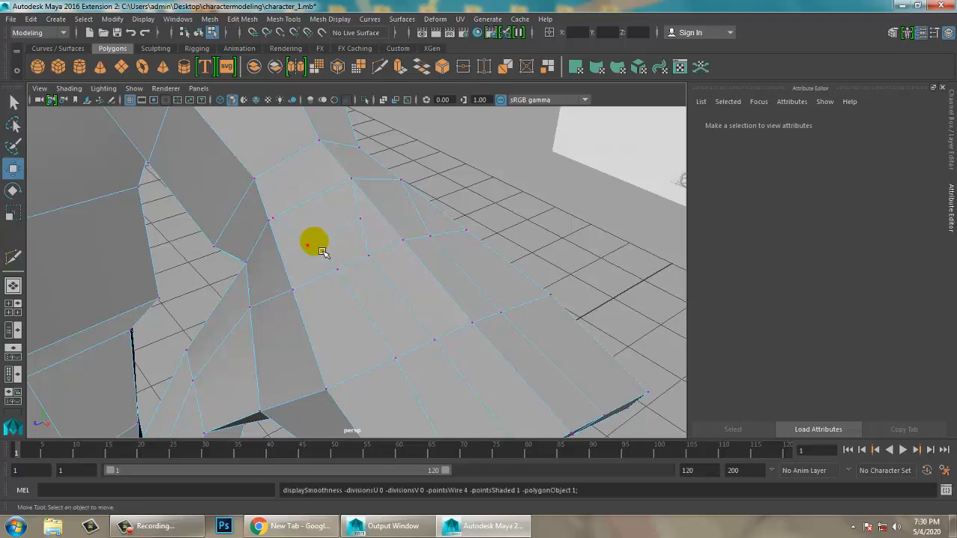
pyautogui.click(308, 247)
pyautogui.moveTo(281, 265); pyautogui.dragTo(404, 236)
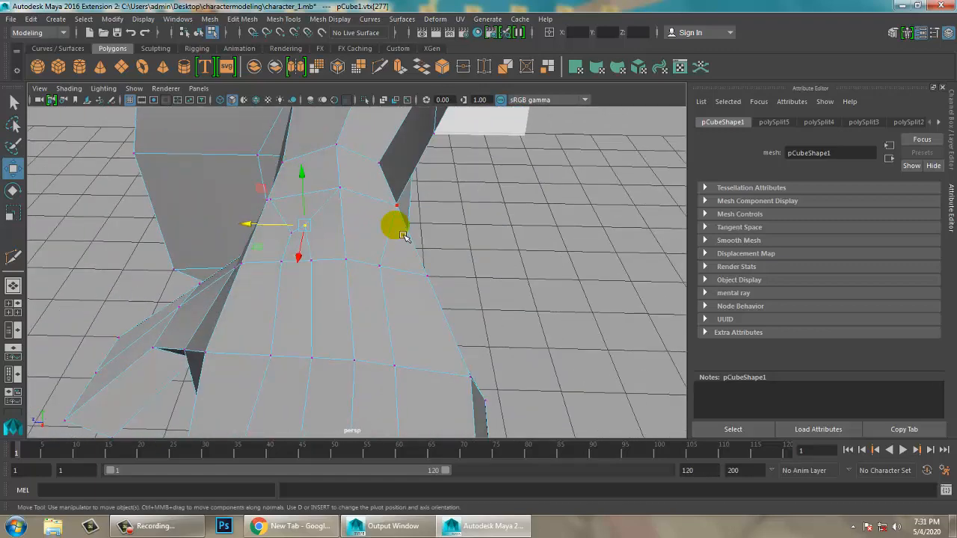
pyautogui.keyDown('alt'); pyautogui.moveTo(404, 236); pyautogui.dragTo(434, 242); pyautogui.keyUp('alt')
pyautogui.press('3')
pyautogui.press('space')
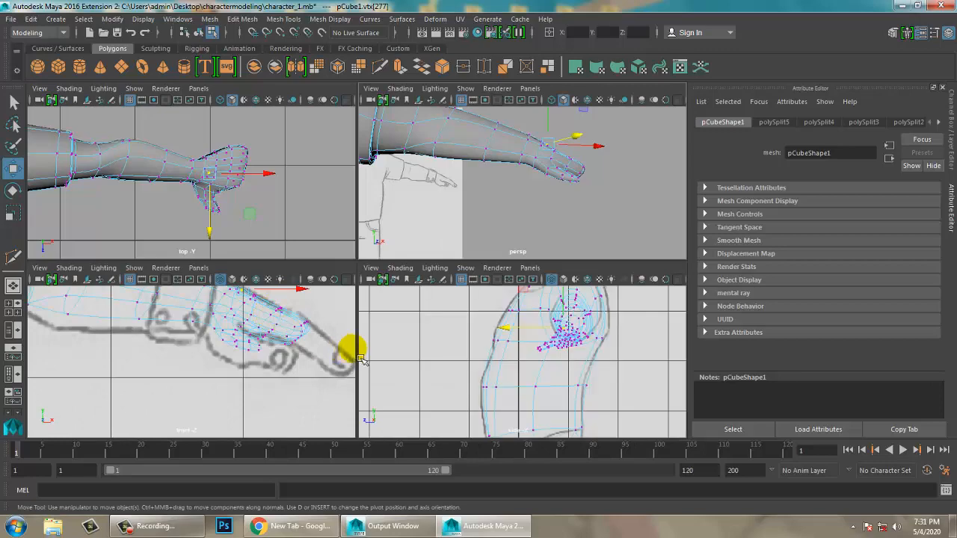
pyautogui.press('space')
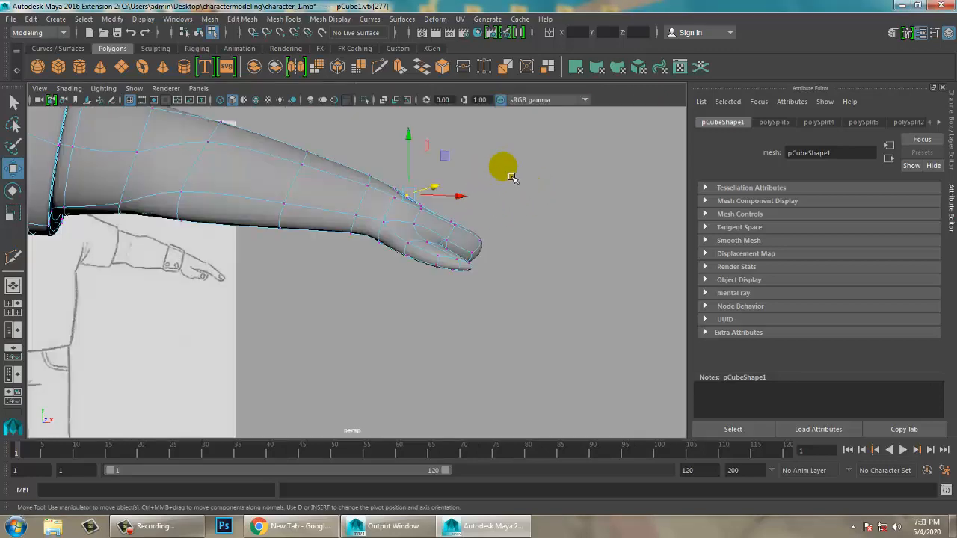
pyautogui.keyDown('alt'); pyautogui.moveTo(512, 177); pyautogui.dragTo(429, 230); pyautogui.keyUp('alt')
pyautogui.press('1')
# Step: Extrude the thumb-side face of the palm's end and scale the extruded face down slightly
pyautogui.moveTo(378, 181); pyautogui.dragTo(382, 222, button='right')
pyautogui.keyDown('alt'); pyautogui.moveTo(372, 243); pyautogui.dragTo(396, 267); pyautogui.keyUp('alt')
pyautogui.click(326, 233)
pyautogui.scroll(3, 366, 253)
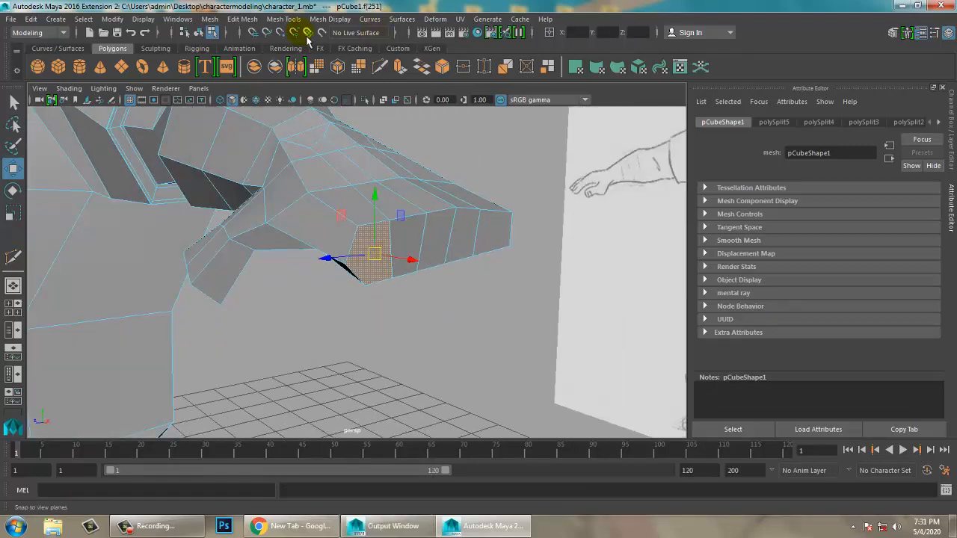
pyautogui.click(242, 18)
pyautogui.click(303, 120)
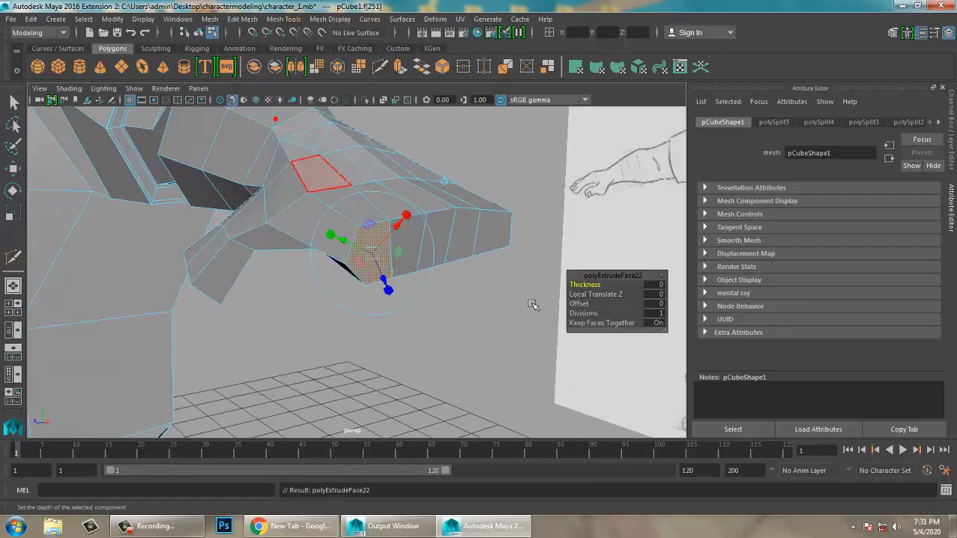
pyautogui.press('r')
pyautogui.moveTo(378, 255); pyautogui.dragTo(374, 255)
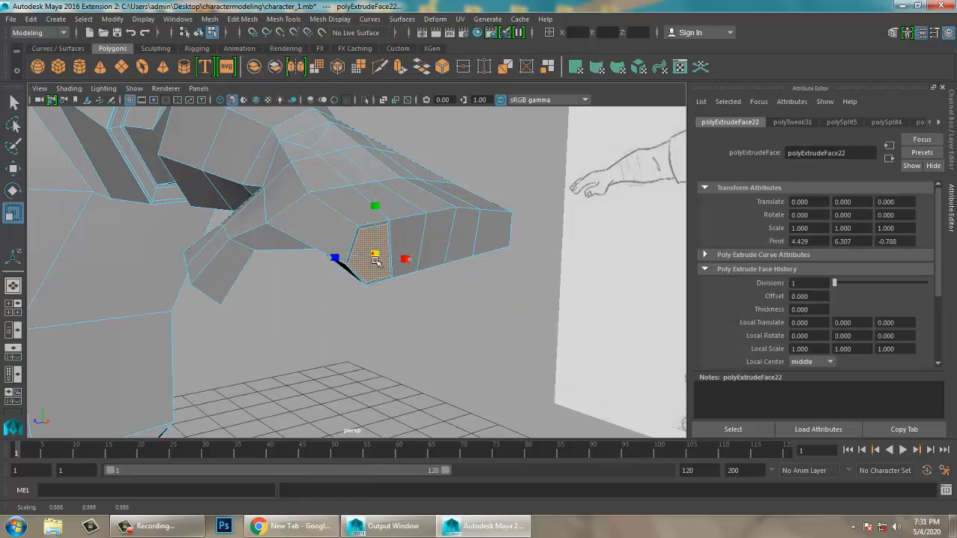
# Step: Move the extruded face slightly outward from the palm and adjust it in depth to form the index finger's base
pyautogui.keyDown('alt'); pyautogui.moveTo(480, 294); pyautogui.dragTo(503, 338); pyautogui.keyUp('alt')
pyautogui.press('w')
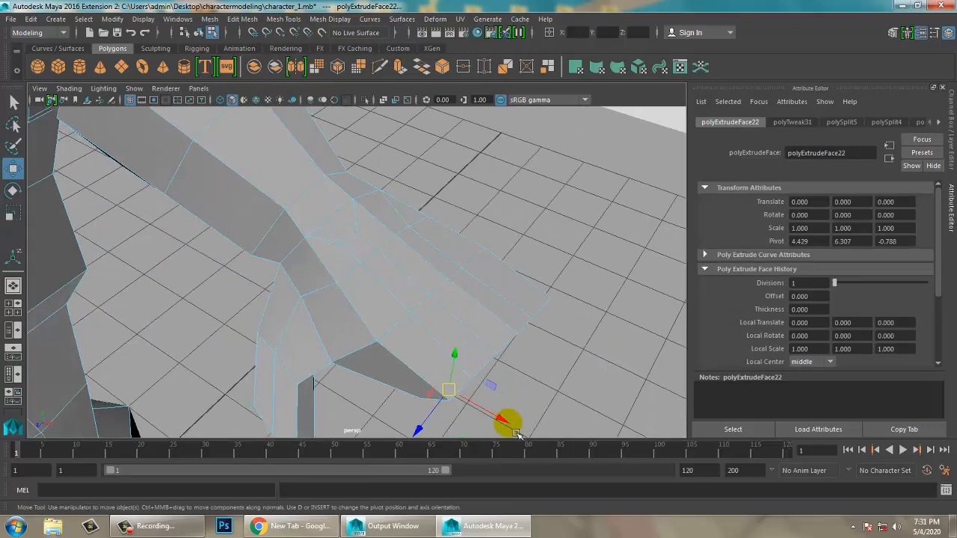
pyautogui.keyDown('alt'); pyautogui.moveTo(490, 379); pyautogui.dragTo(487, 308); pyautogui.keyUp('alt')
pyautogui.moveTo(526, 276); pyautogui.dragTo(539, 276)
pyautogui.keyDown('alt'); pyautogui.moveTo(574, 302); pyautogui.dragTo(371, 280); pyautogui.keyUp('alt')
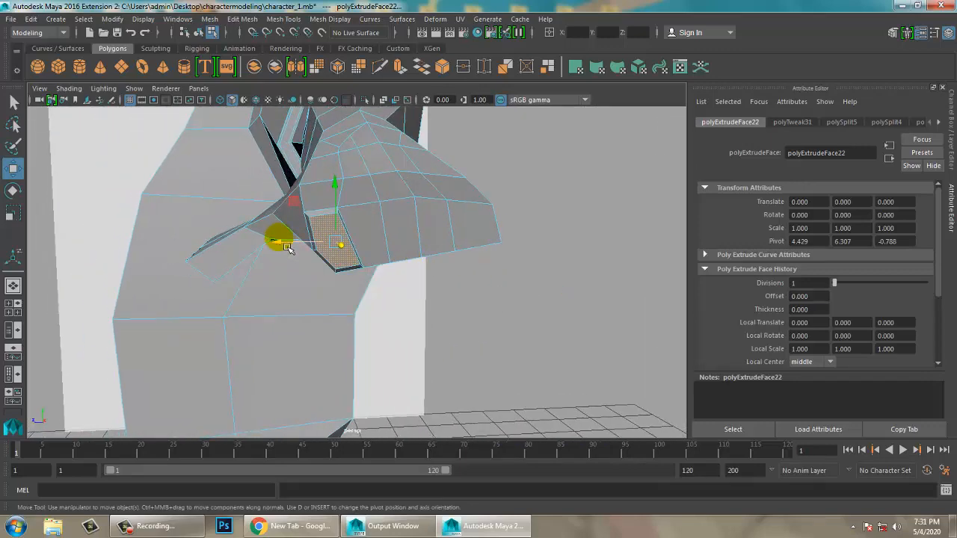
pyautogui.moveTo(283, 250); pyautogui.dragTo(287, 248)
# Step: Extrude the index finger from its base face with a local Z translation of 0.402, then raise its end and extend it outward
pyautogui.keyDown('alt'); pyautogui.moveTo(368, 269); pyautogui.dragTo(606, 361); pyautogui.keyUp('alt')
pyautogui.hotkey('ctrl', 'e')
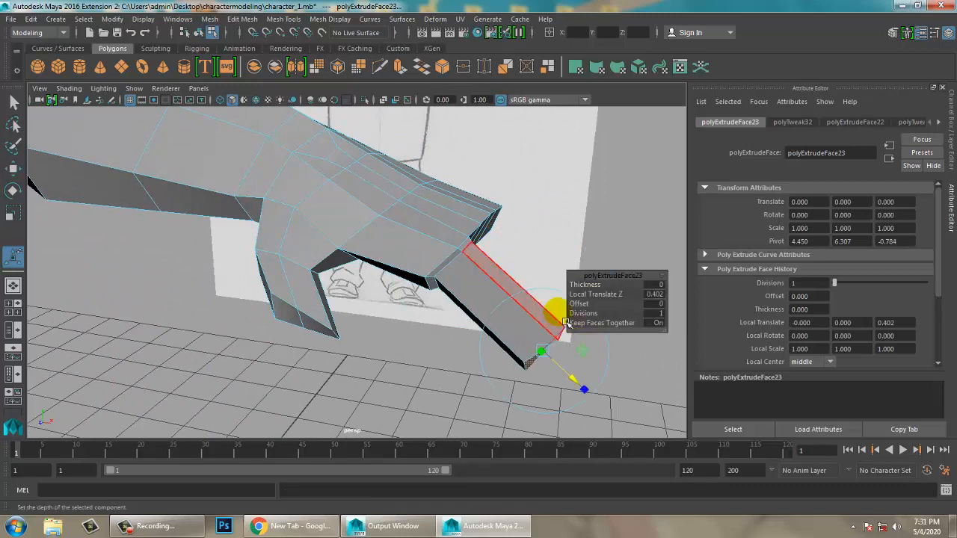
pyautogui.press('w')
pyautogui.moveTo(549, 315); pyautogui.dragTo(576, 280)
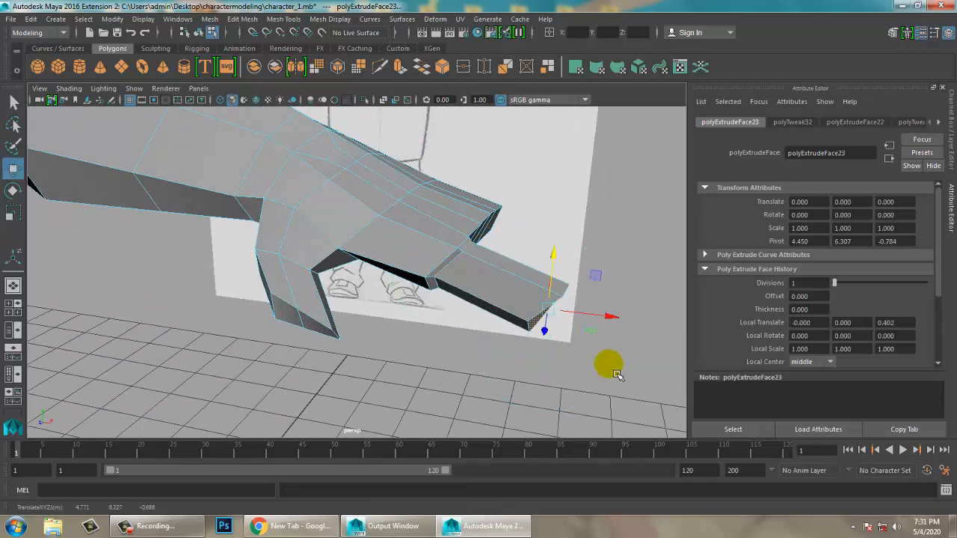
pyautogui.moveTo(615, 322); pyautogui.dragTo(642, 327)
pyautogui.click(153, 527)
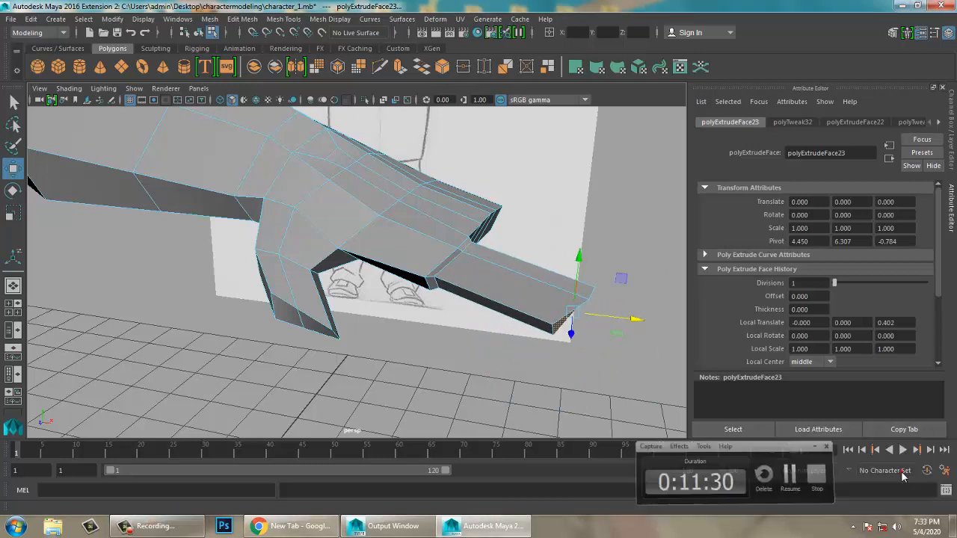
pyautogui.click(901, 471)
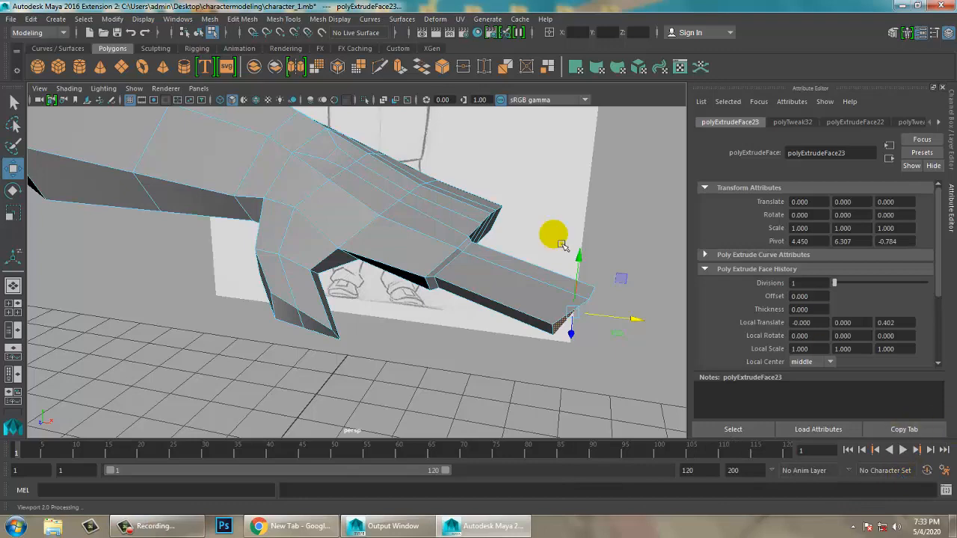
# Step: Lower the index finger's end face in the front view to match the finger in the reference drawing
pyautogui.keyDown('alt'); pyautogui.moveTo(671, 289); pyautogui.dragTo(555, 291); pyautogui.keyUp('alt')
pyautogui.press('e')
pyautogui.press('r')
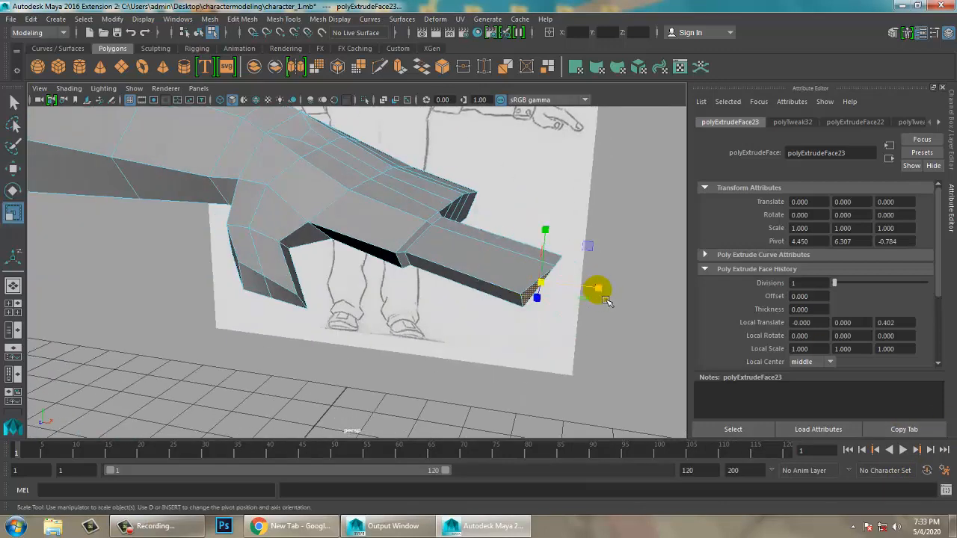
pyautogui.press('space')
pyautogui.press('space')
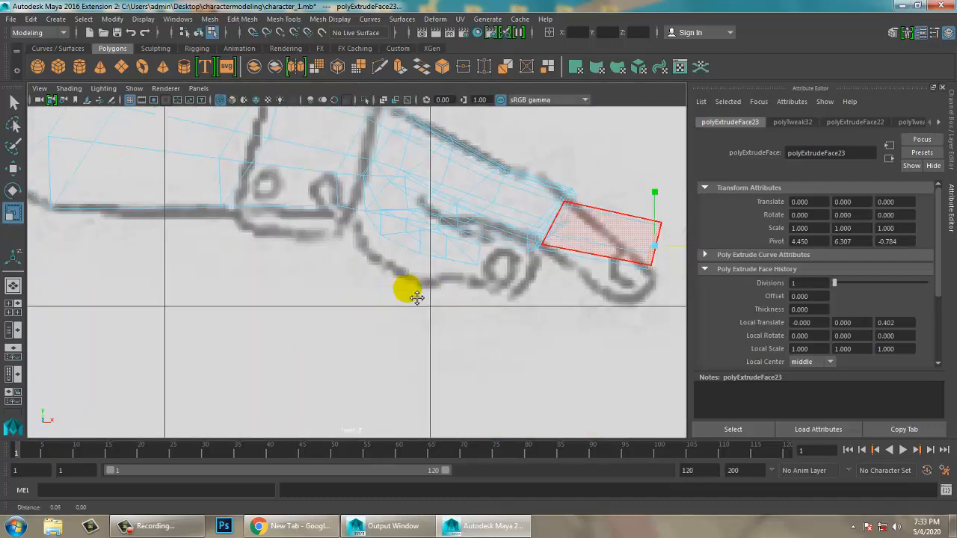
pyautogui.keyDown('alt'); pyautogui.moveTo(417, 298); pyautogui.dragTo(394, 301, button='middle'); pyautogui.keyUp('alt')
pyautogui.press('w')
pyautogui.moveTo(635, 214); pyautogui.dragTo(639, 244)
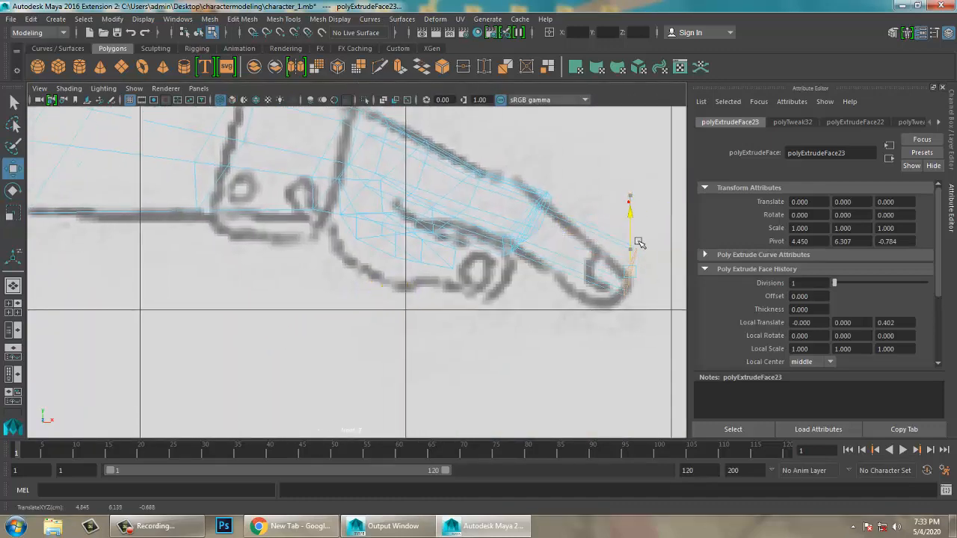
# Step: Extrude the palm's end face beside the index finger and scale the new face down to about 0.84
pyautogui.press('space')
pyautogui.press('space')
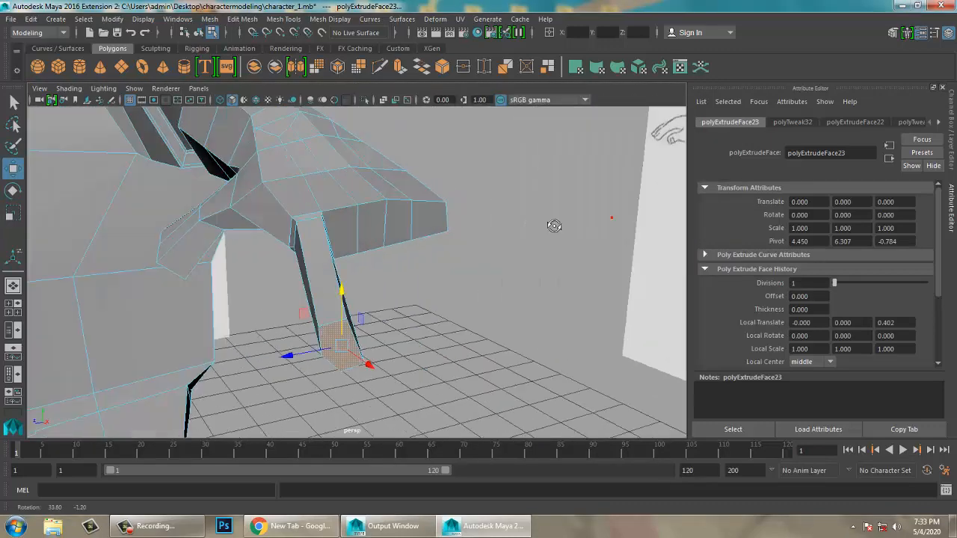
pyautogui.keyDown('alt'); pyautogui.moveTo(551, 222); pyautogui.dragTo(583, 231); pyautogui.keyUp('alt')
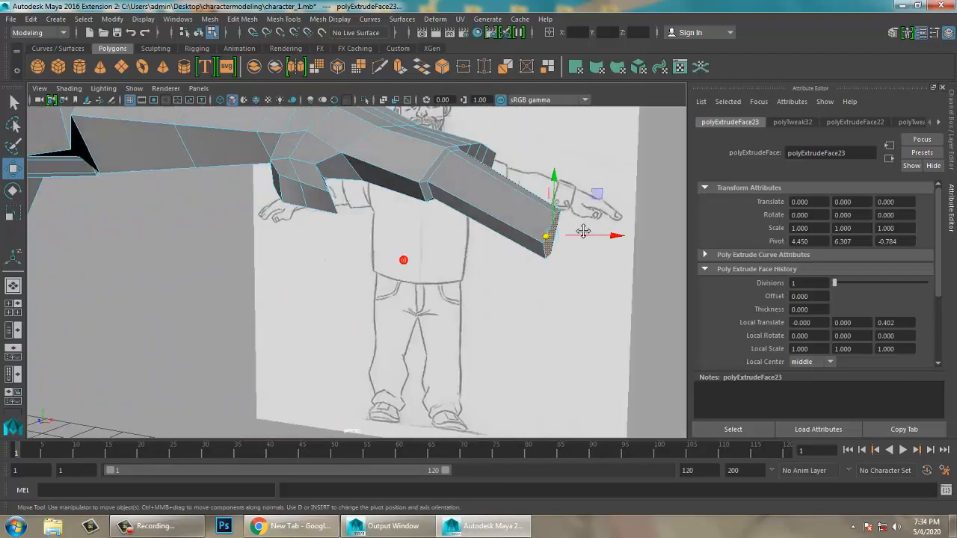
pyautogui.keyDown('alt'); pyautogui.moveTo(584, 231); pyautogui.dragTo(455, 271, button='middle'); pyautogui.keyUp('alt')
pyautogui.keyDown('alt'); pyautogui.moveTo(455, 272); pyautogui.dragTo(433, 210); pyautogui.keyUp('alt')
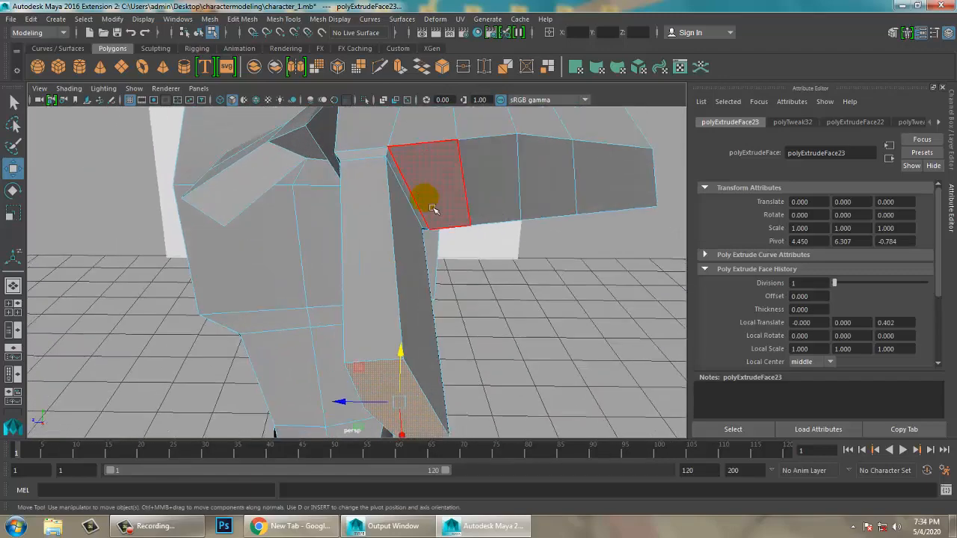
pyautogui.moveTo(504, 181); pyautogui.dragTo(505, 213, button='right')
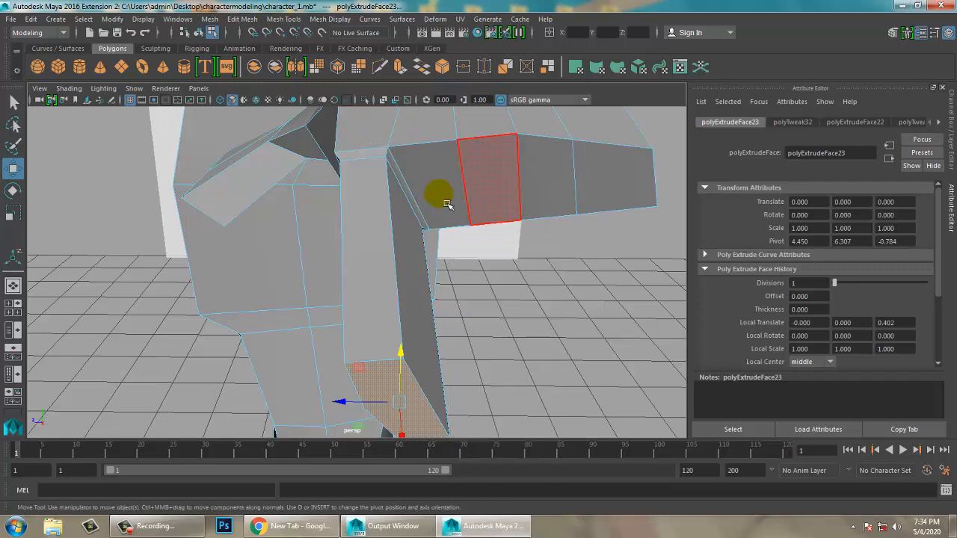
pyautogui.click(447, 200)
pyautogui.hotkey('ctrl', 'e')
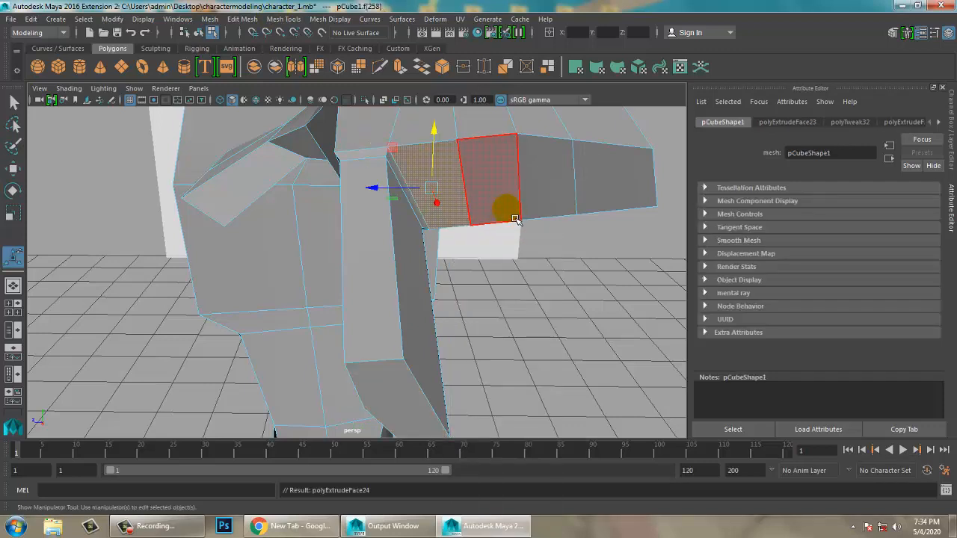
pyautogui.press('r')
pyautogui.moveTo(437, 198); pyautogui.dragTo(428, 189)
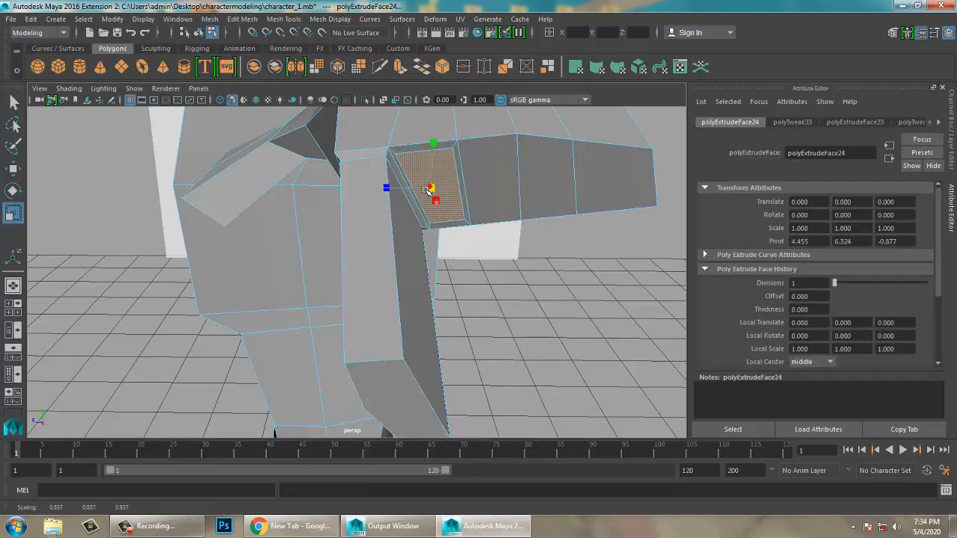
# Step: Move the scaled face slightly outward from the palm to form the middle finger's base
pyautogui.keyDown('alt'); pyautogui.moveTo(483, 217); pyautogui.dragTo(374, 203); pyautogui.keyUp('alt')
pyautogui.press('w')
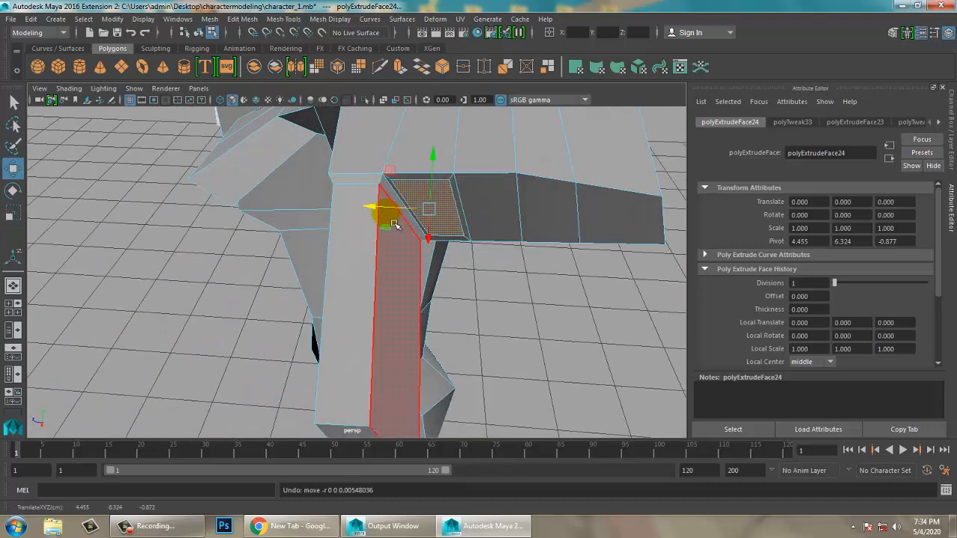
pyautogui.keyDown('alt'); pyautogui.moveTo(417, 234); pyautogui.dragTo(544, 246); pyautogui.keyUp('alt')
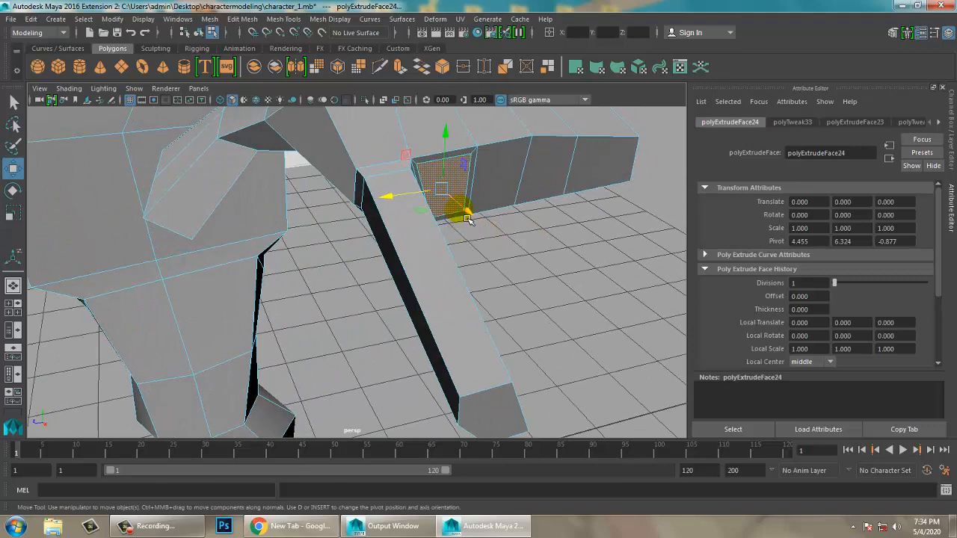
pyautogui.moveTo(467, 219); pyautogui.dragTo(479, 220)
pyautogui.keyDown('alt'); pyautogui.moveTo(592, 262); pyautogui.dragTo(626, 278); pyautogui.keyUp('alt')
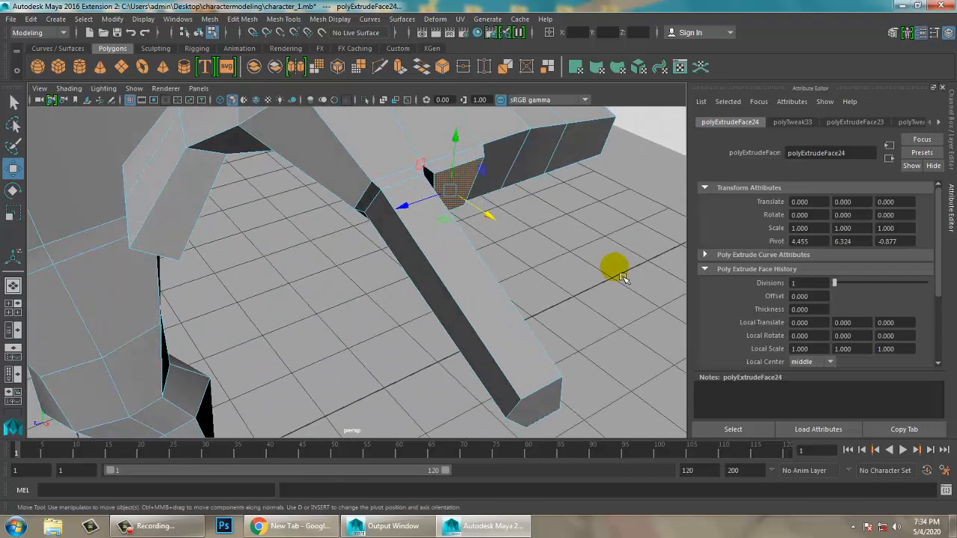
# Step: Extrude the middle finger from its base face, moving the end face outward and down to finger length beside the index finger
pyautogui.hotkey('ctrl', 'e')
pyautogui.press('w')
pyautogui.keyDown('alt'); pyautogui.moveTo(475, 216); pyautogui.dragTo(551, 244); pyautogui.keyUp('alt')
pyautogui.moveTo(401, 135); pyautogui.dragTo(400, 234)
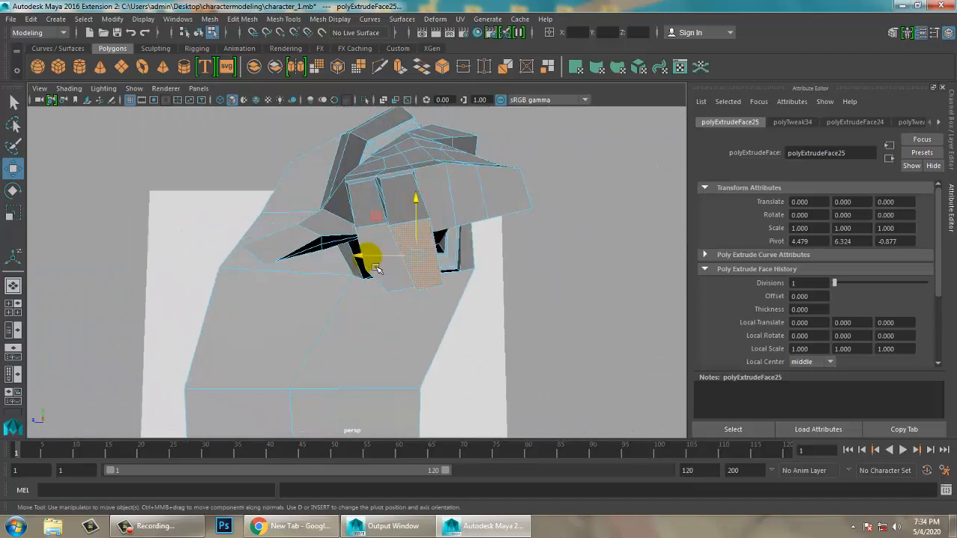
pyautogui.moveTo(377, 268)
pyautogui.keyDown('alt'); pyautogui.mouseDown()
pyautogui.moveTo(370, 259)
pyautogui.moveTo(538, 288)
pyautogui.moveTo(541, 279)
pyautogui.moveTo(505, 231)
pyautogui.moveTo(524, 254)
pyautogui.moveTo(534, 252)
pyautogui.moveTo(404, 229)
pyautogui.moveTo(411, 272)
pyautogui.moveTo(519, 224)
pyautogui.moveTo(508, 263)
pyautogui.moveTo(419, 267)
pyautogui.moveTo(439, 287)
pyautogui.mouseUp(); pyautogui.keyUp('alt')
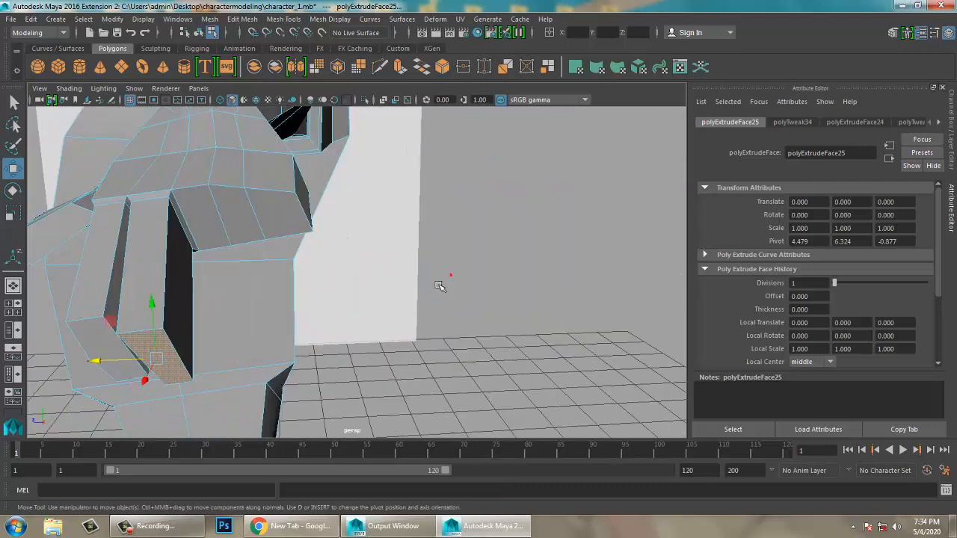
# Step: Extrude the palm's end face beside the middle finger, scale it down slightly and move it outward as the ring finger's base
pyautogui.click(215, 219)
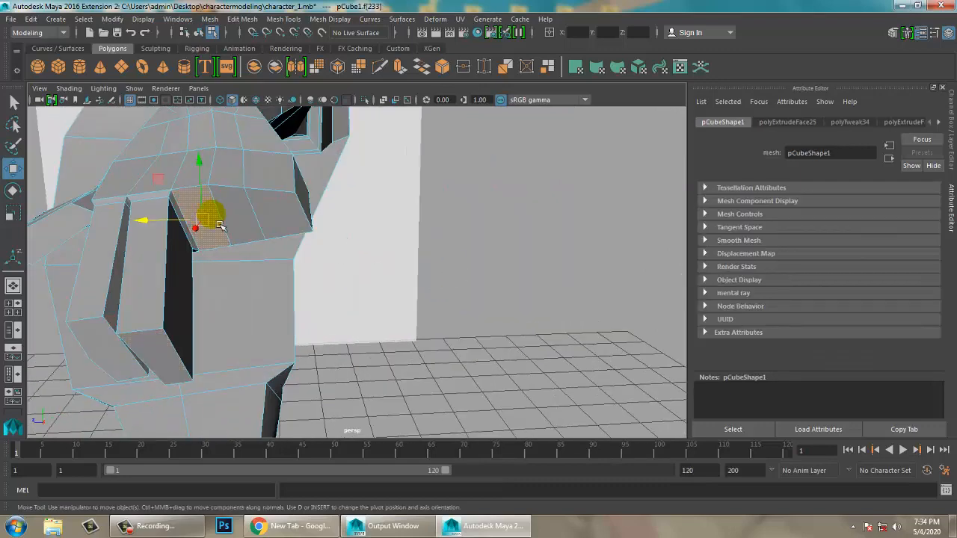
pyautogui.hotkey('ctrl', 'e')
pyautogui.press('r')
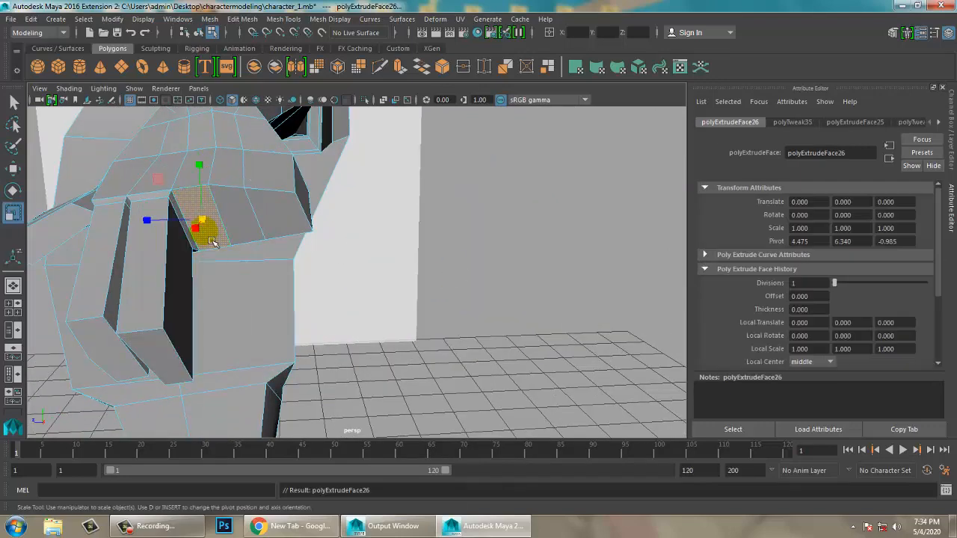
pyautogui.moveTo(212, 225); pyautogui.dragTo(314, 213)
pyautogui.press('w')
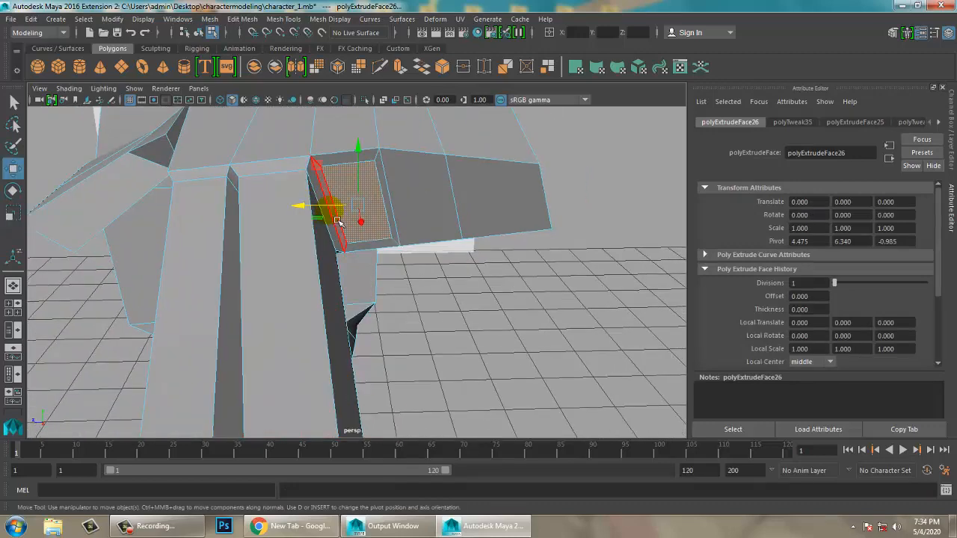
pyautogui.keyDown('alt'); pyautogui.moveTo(364, 231); pyautogui.dragTo(475, 278); pyautogui.keyUp('alt')
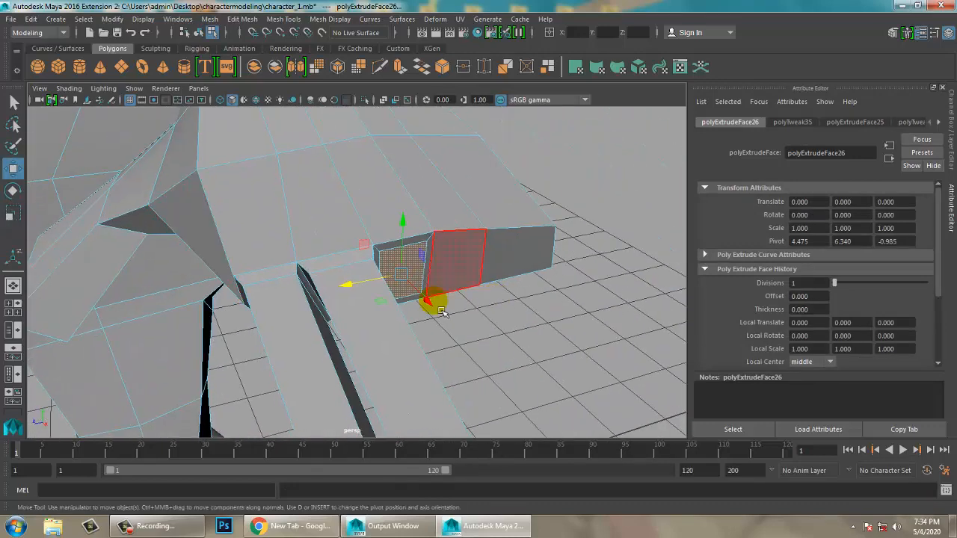
pyautogui.moveTo(433, 304); pyautogui.dragTo(442, 313)
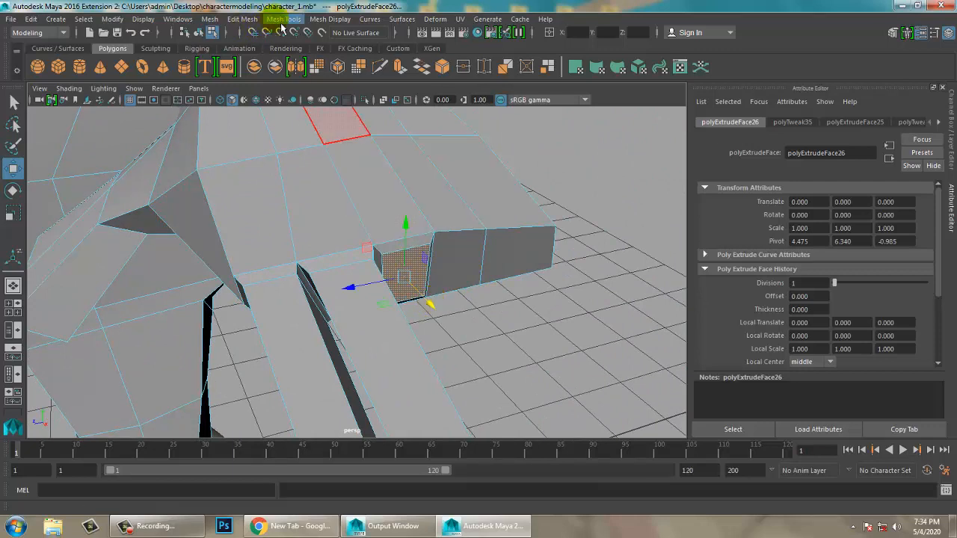
# Step: Extrude the ring finger from its base face with a local Z translation of 0.486
pyautogui.click(243, 19)
pyautogui.click(285, 122)
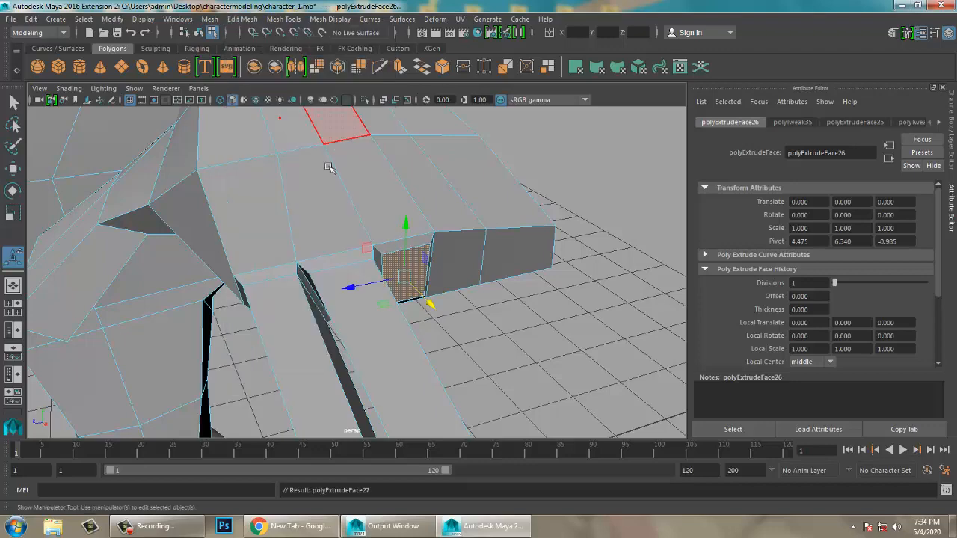
pyautogui.keyDown('alt'); pyautogui.moveTo(449, 269); pyautogui.dragTo(359, 262); pyautogui.keyUp('alt')
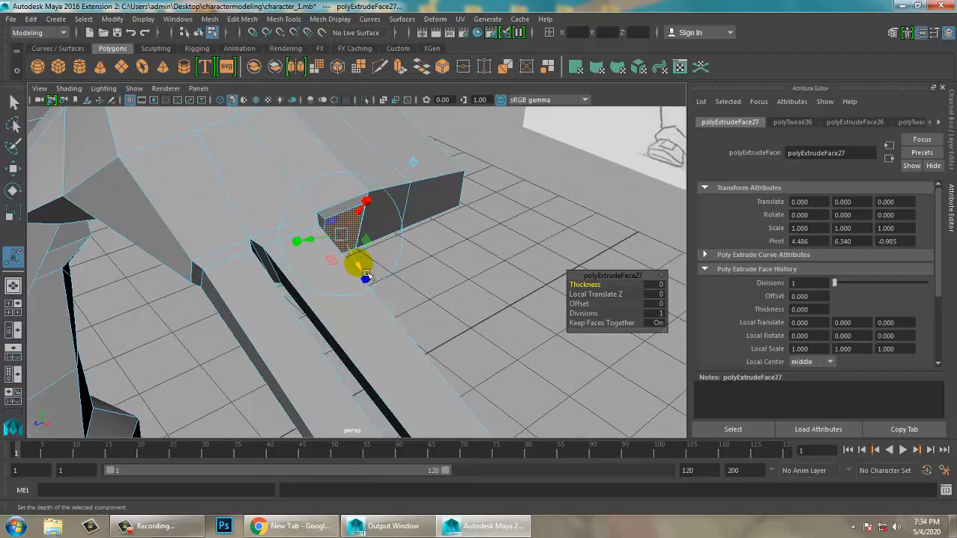
pyautogui.moveTo(384, 313); pyautogui.dragTo(590, 447)
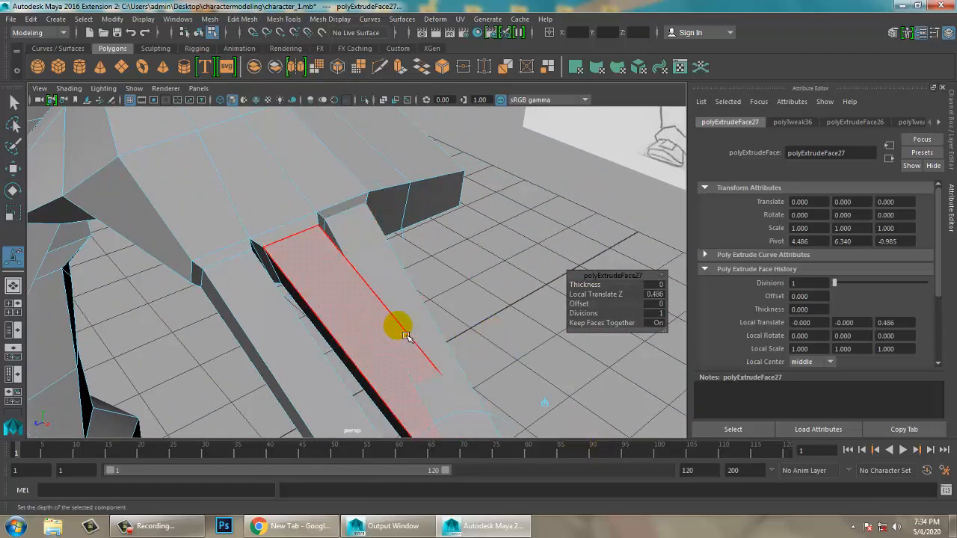
# Step: Raise the ring finger's end face and adjust its outward position to line up with the neighbouring fingers
pyautogui.press('w')
pyautogui.keyDown('alt'); pyautogui.moveTo(461, 383); pyautogui.dragTo(388, 282, button='middle'); pyautogui.keyUp('alt')
pyautogui.keyDown('alt'); pyautogui.moveTo(387, 282); pyautogui.dragTo(285, 258); pyautogui.keyUp('alt')
pyautogui.click(284, 252)
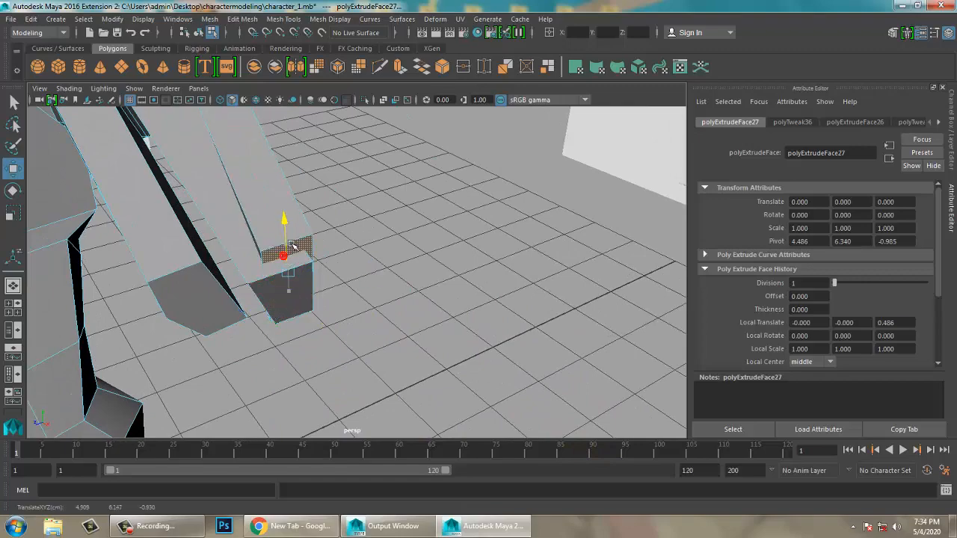
pyautogui.keyDown('alt'); pyautogui.moveTo(299, 284); pyautogui.dragTo(458, 329); pyautogui.keyUp('alt')
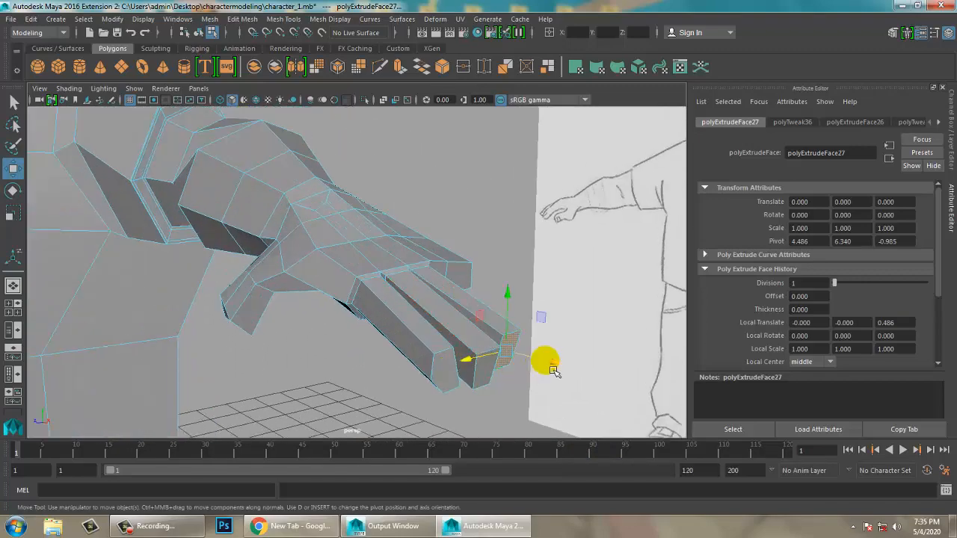
pyautogui.moveTo(545, 363); pyautogui.dragTo(552, 370)
# Step: Delete the edge loop that splits the last palm section beside the ring finger, leaving one face for the little finger
pyautogui.keyDown('alt'); pyautogui.moveTo(552, 370); pyautogui.dragTo(388, 284); pyautogui.keyUp('alt')
pyautogui.click(326, 237)
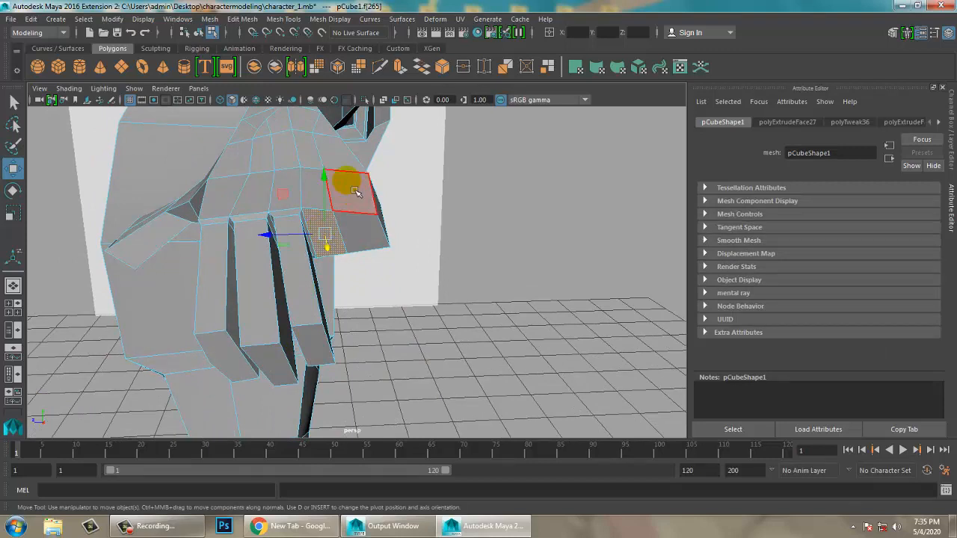
pyautogui.moveTo(340, 184); pyautogui.dragTo(337, 56, button='right')
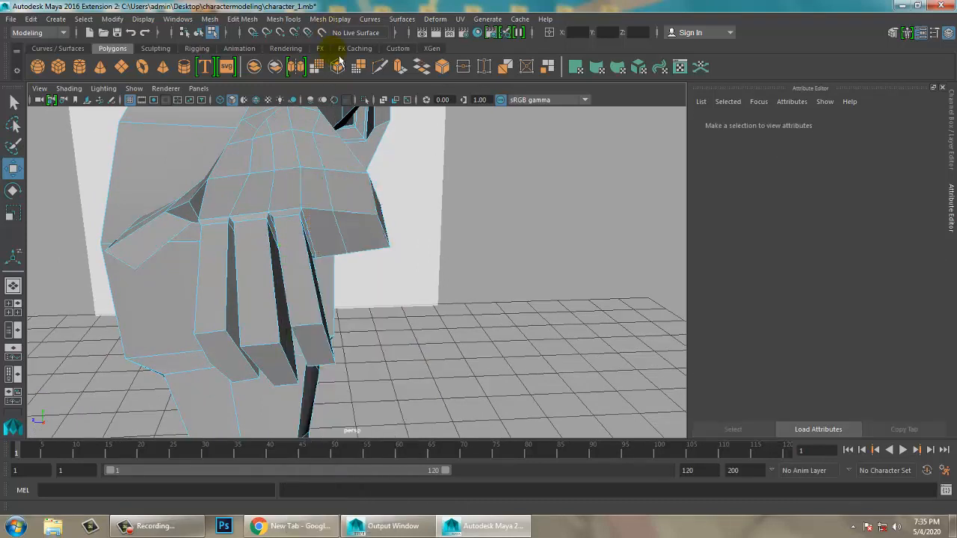
pyautogui.doubleClick(333, 201)
pyautogui.keyDown('alt'); pyautogui.moveTo(333, 202); pyautogui.dragTo(380, 193); pyautogui.keyUp('alt')
pyautogui.keyDown('alt'); pyautogui.moveTo(380, 193); pyautogui.dragTo(394, 243, button='middle'); pyautogui.keyUp('alt')
pyautogui.moveTo(394, 243)
pyautogui.keyDown('alt'); pyautogui.mouseDown()
pyautogui.moveTo(421, 267)
pyautogui.moveTo(391, 252)
pyautogui.mouseUp(); pyautogui.keyUp('alt')
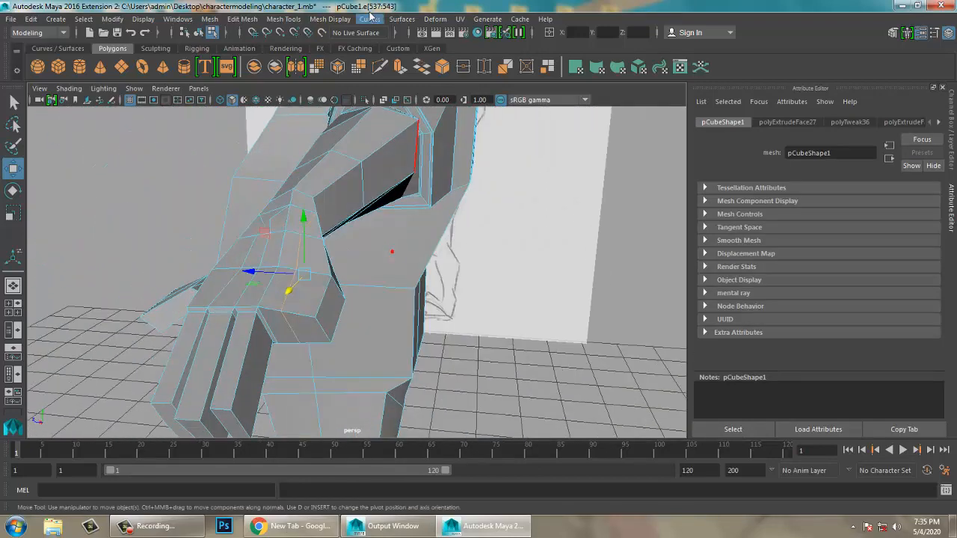
pyautogui.click(243, 19)
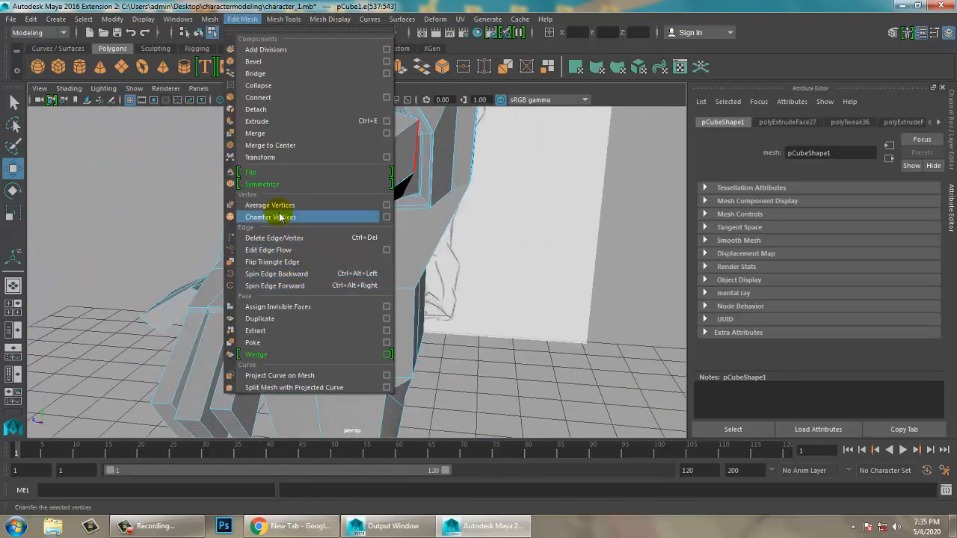
pyautogui.click(295, 241)
pyautogui.moveTo(299, 236)
pyautogui.keyDown('alt'); pyautogui.mouseDown()
pyautogui.moveTo(374, 252)
pyautogui.moveTo(305, 241)
pyautogui.mouseUp(); pyautogui.keyUp('alt')
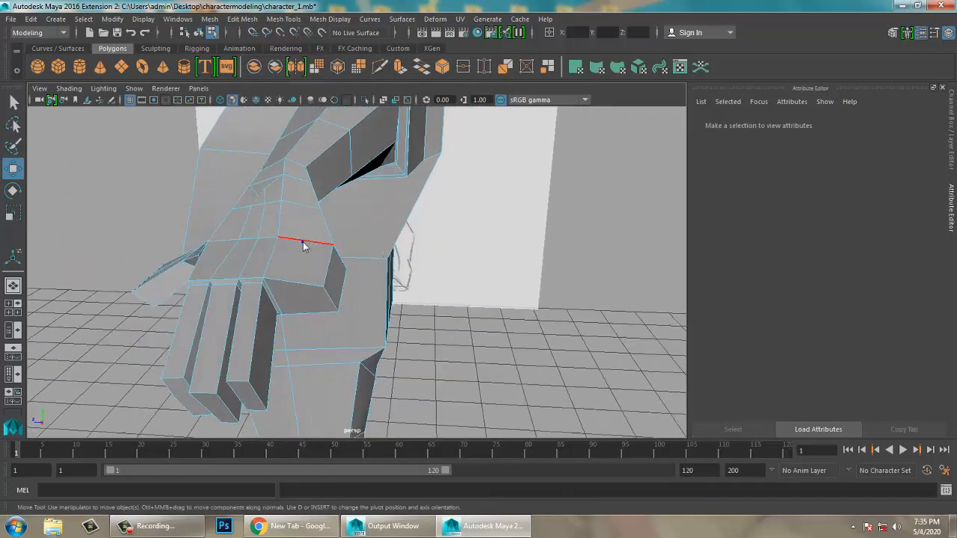
# Step: Select the vertices along the palm's little-finger side and move them inward to narrow the last palm section
pyautogui.moveTo(302, 182); pyautogui.dragTo(195, 193, button='right')
pyautogui.click(338, 309)
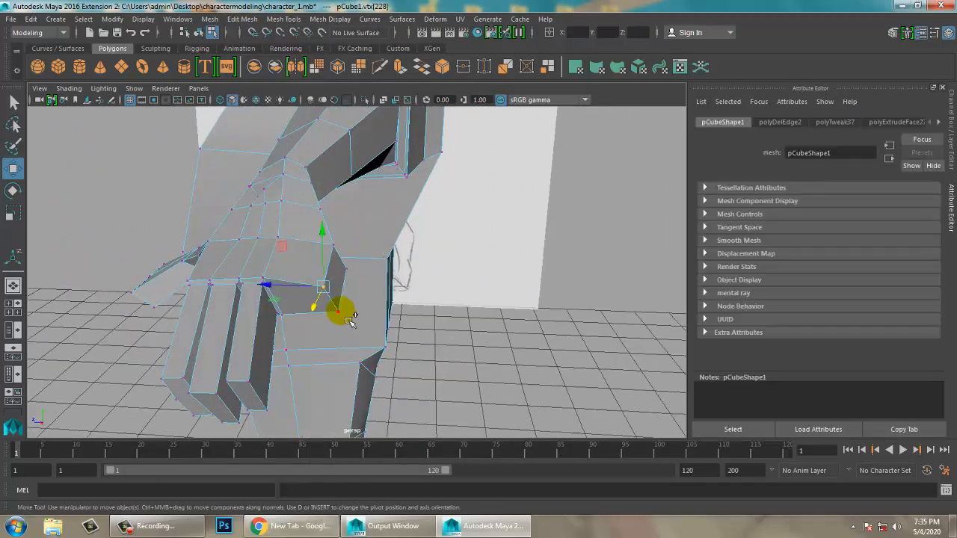
pyautogui.keyDown('shift'); pyautogui.click(343, 259); pyautogui.keyUp('shift')
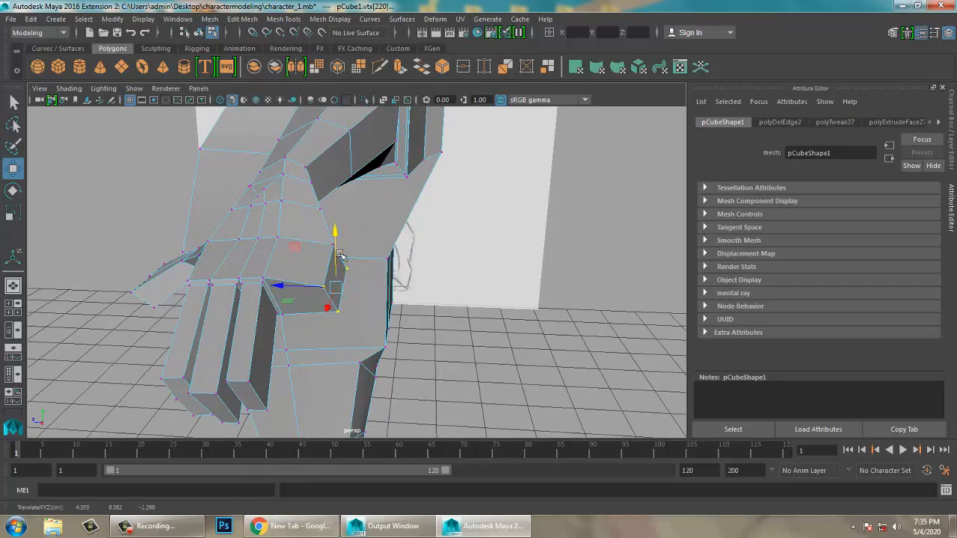
pyautogui.keyDown('alt'); pyautogui.moveTo(343, 259); pyautogui.dragTo(373, 274); pyautogui.keyUp('alt')
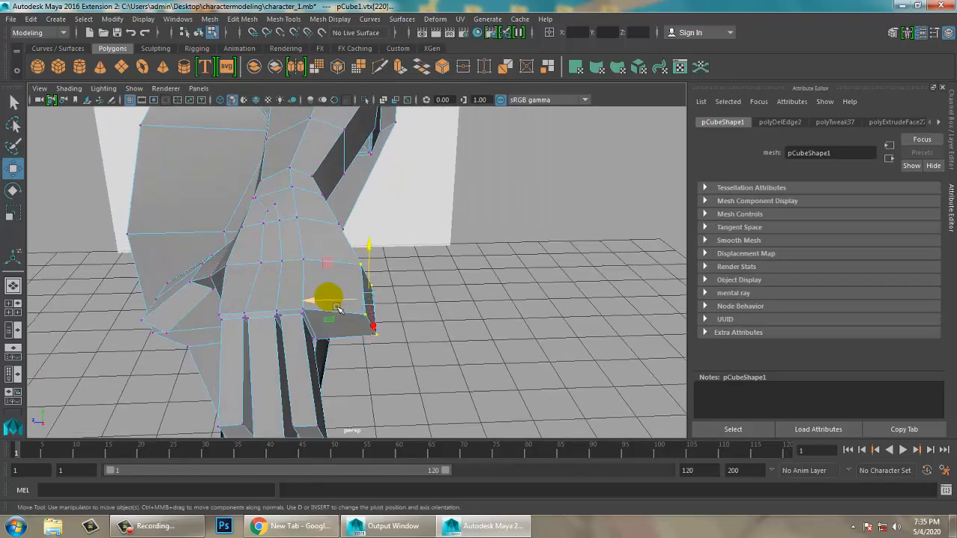
pyautogui.moveTo(338, 308); pyautogui.dragTo(347, 235)
pyautogui.scroll(5, 347, 235)
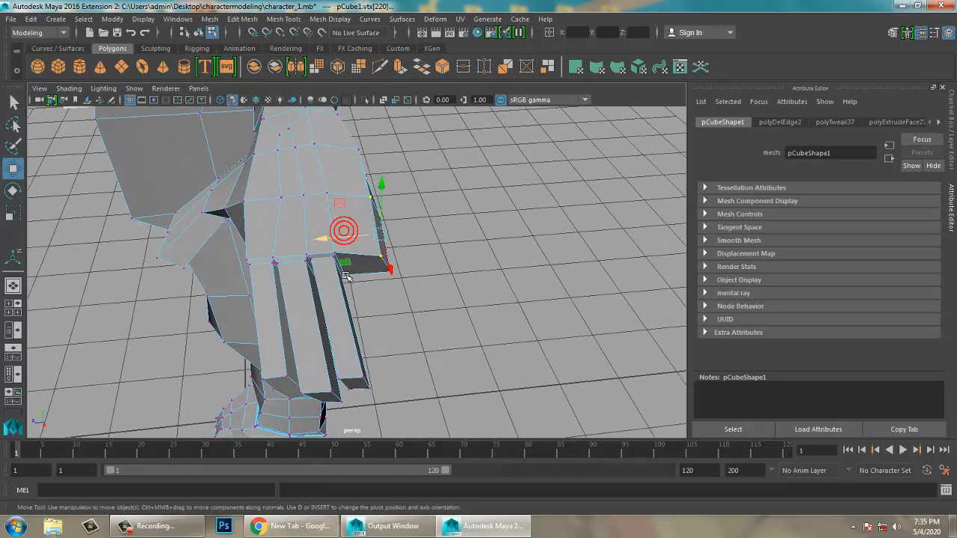
# Step: Select the ring finger's vertices through the mesh in wireframe display and shift them sideways in shaded display to adjust the finger spacing
pyautogui.keyDown('alt'); pyautogui.moveTo(262, 247); pyautogui.dragTo(351, 277); pyautogui.keyUp('alt')
pyautogui.press('4')
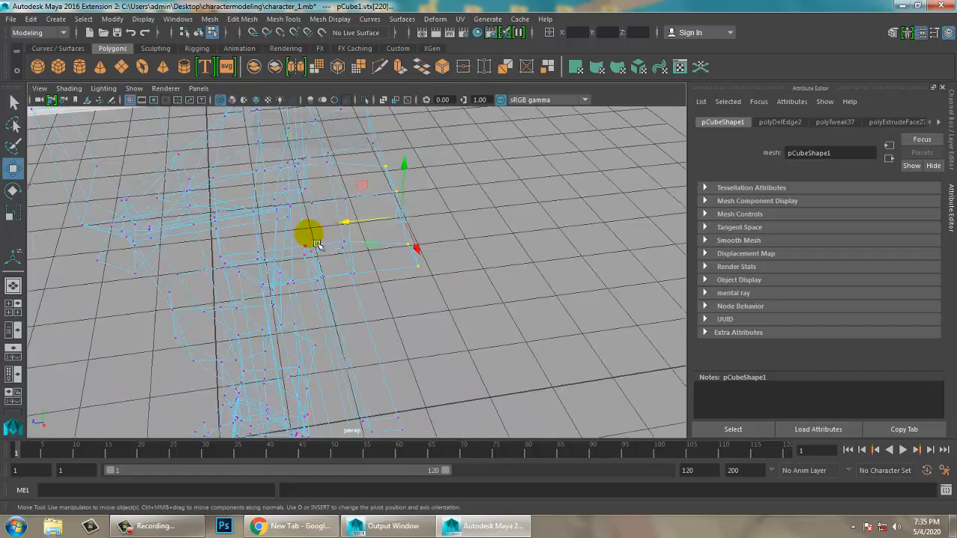
pyautogui.keyDown('alt'); pyautogui.moveTo(311, 238); pyautogui.dragTo(429, 279); pyautogui.keyUp('alt')
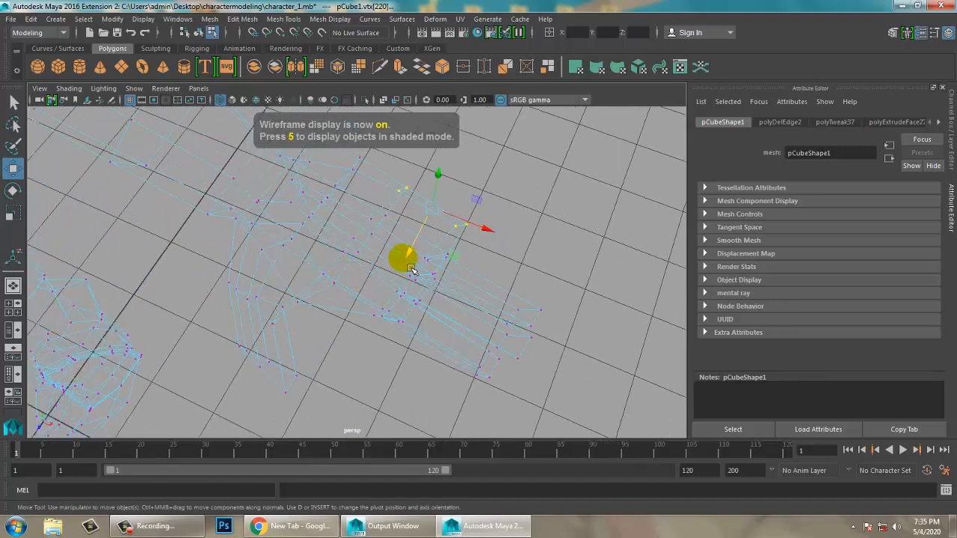
pyautogui.moveTo(397, 244); pyautogui.dragTo(403, 331)
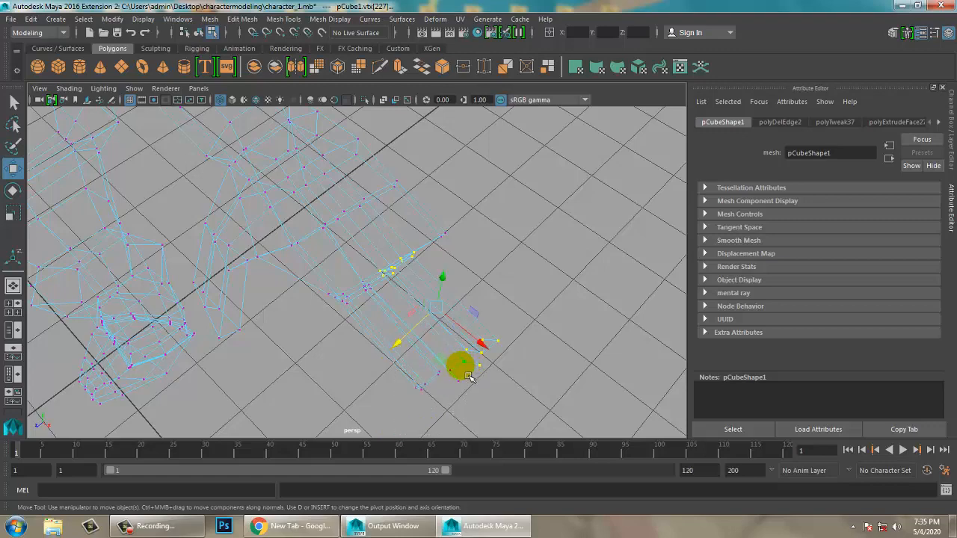
pyautogui.press('5')
pyautogui.press('f')
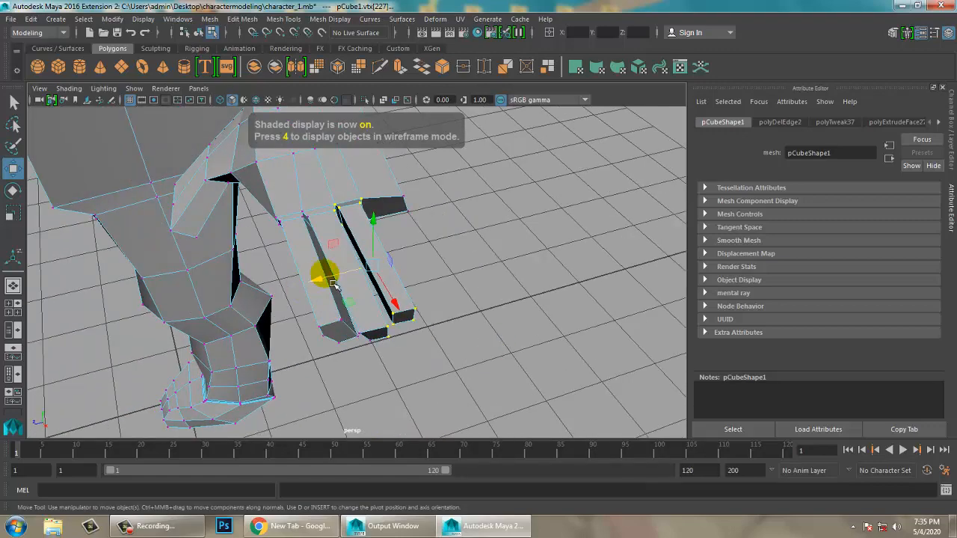
pyautogui.moveTo(333, 283); pyautogui.dragTo(417, 252)
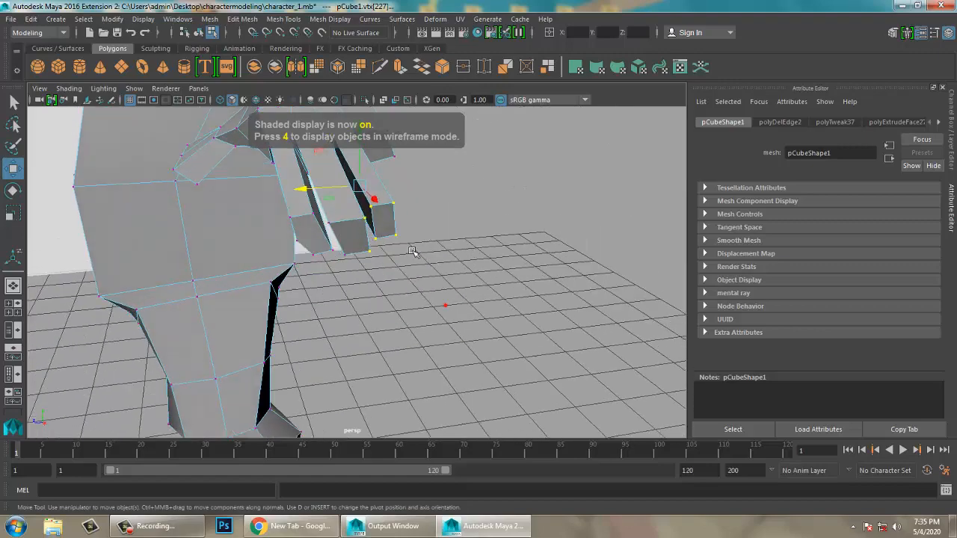
# Step: Select the adjoining vertices of the index and middle fingers in wireframe display and shift them sideways to adjust the finger spacing
pyautogui.keyDown('alt'); pyautogui.moveTo(417, 252); pyautogui.dragTo(445, 304, button='middle'); pyautogui.keyUp('alt')
pyautogui.keyDown('alt'); pyautogui.moveTo(444, 303); pyautogui.dragTo(419, 352); pyautogui.keyUp('alt')
pyautogui.keyDown('alt'); pyautogui.moveTo(396, 295); pyautogui.dragTo(376, 281, button='middle'); pyautogui.keyUp('alt')
pyautogui.press('4')
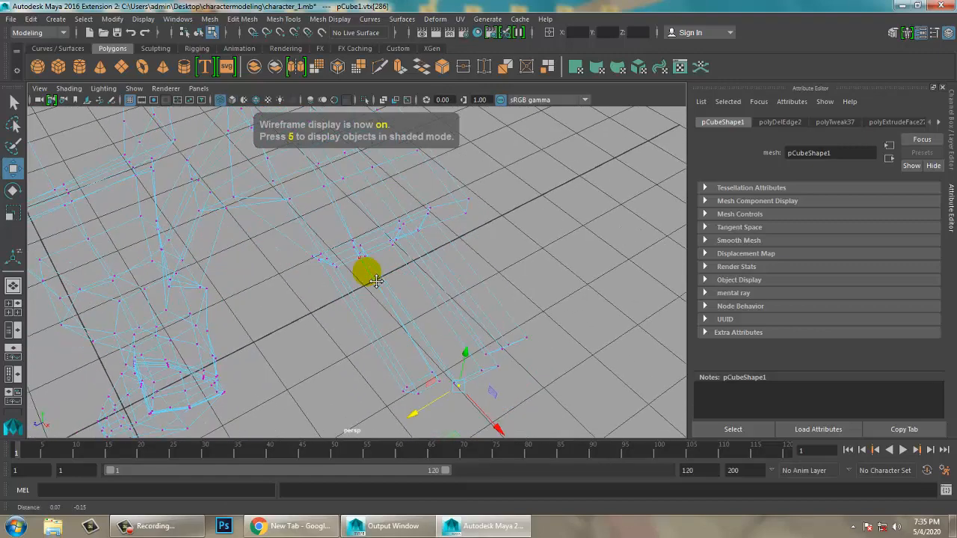
pyautogui.moveTo(383, 303); pyautogui.dragTo(384, 304)
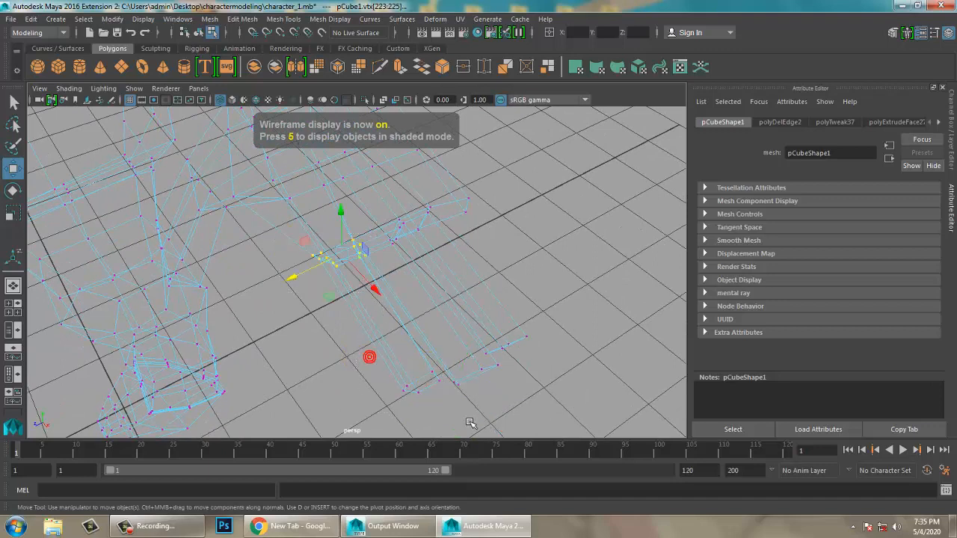
pyautogui.keyDown('shift'); pyautogui.moveTo(470, 423); pyautogui.dragTo(470, 424); pyautogui.keyUp('shift')
pyautogui.keyDown('ctrl'); pyautogui.moveTo(284, 255); pyautogui.dragTo(351, 292); pyautogui.keyUp('ctrl')
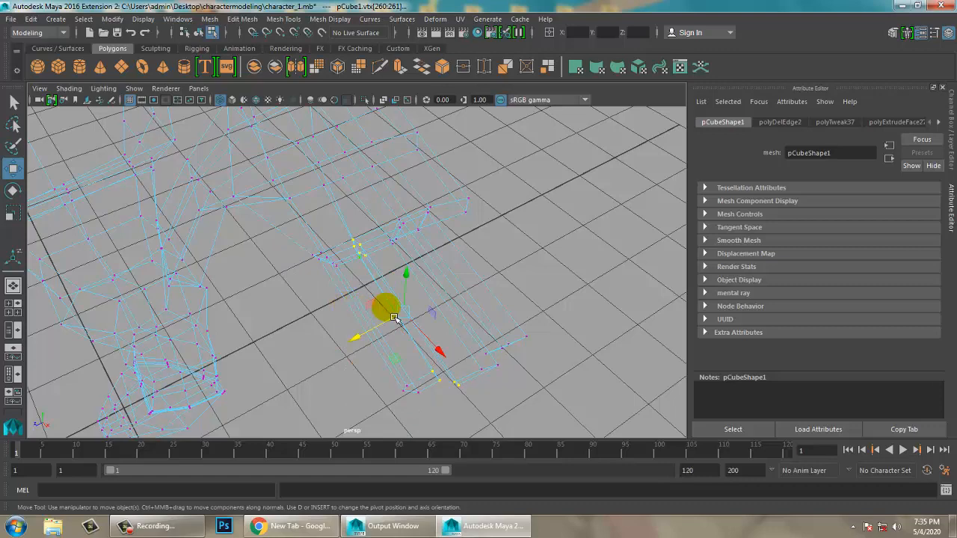
pyautogui.moveTo(376, 339); pyautogui.dragTo(384, 337)
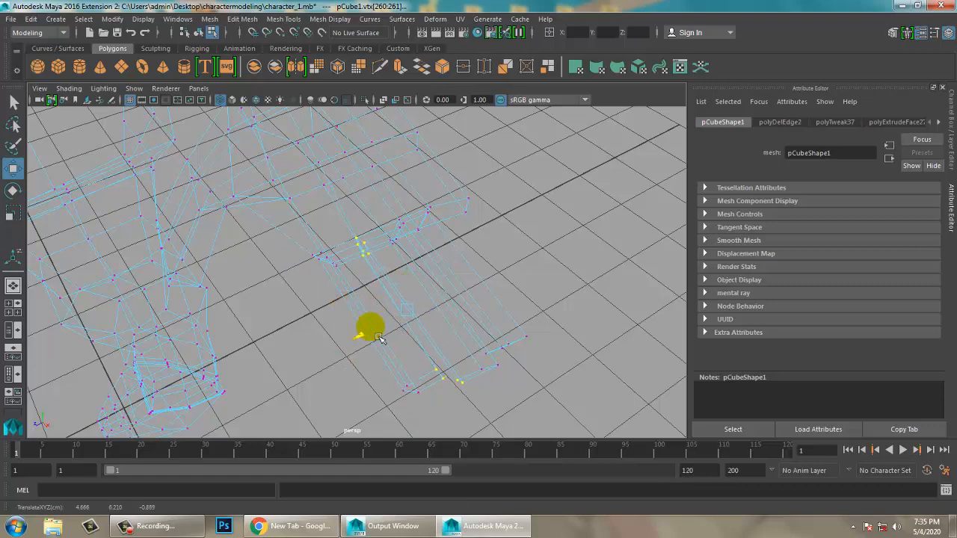
pyautogui.press('5')
# Step: Select the palm's remaining end face beside the ring finger, try deleting it, and undo the deletion
pyautogui.moveTo(453, 274)
pyautogui.keyDown('alt'); pyautogui.mouseDown()
pyautogui.moveTo(471, 284)
pyautogui.moveTo(469, 337)
pyautogui.mouseUp(); pyautogui.keyUp('alt')
pyautogui.moveTo(469, 338)
pyautogui.keyDown('alt'); pyautogui.mouseDown(button='middle')
pyautogui.moveTo(438, 297)
pyautogui.moveTo(449, 300)
pyautogui.mouseUp(button='middle'); pyautogui.keyUp('alt')
pyautogui.moveTo(393, 181); pyautogui.dragTo(392, 222, button='right')
pyautogui.click(401, 235)
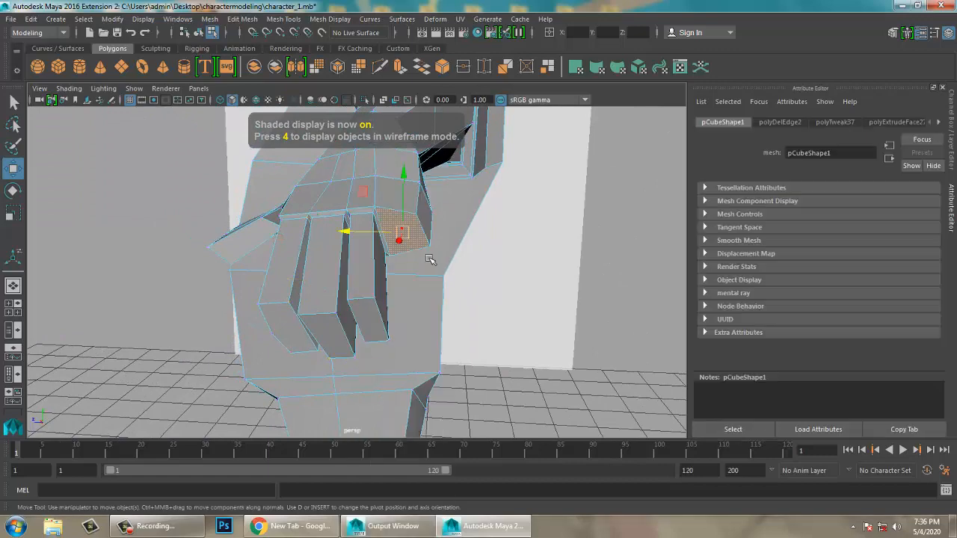
pyautogui.keyDown('alt'); pyautogui.moveTo(432, 261); pyautogui.dragTo(421, 253); pyautogui.keyUp('alt')
pyautogui.keyDown('alt'); pyautogui.moveTo(422, 254); pyautogui.dragTo(389, 273, button='middle'); pyautogui.keyUp('alt')
pyautogui.keyDown('alt'); pyautogui.moveTo(389, 272); pyautogui.dragTo(427, 260); pyautogui.keyUp('alt')
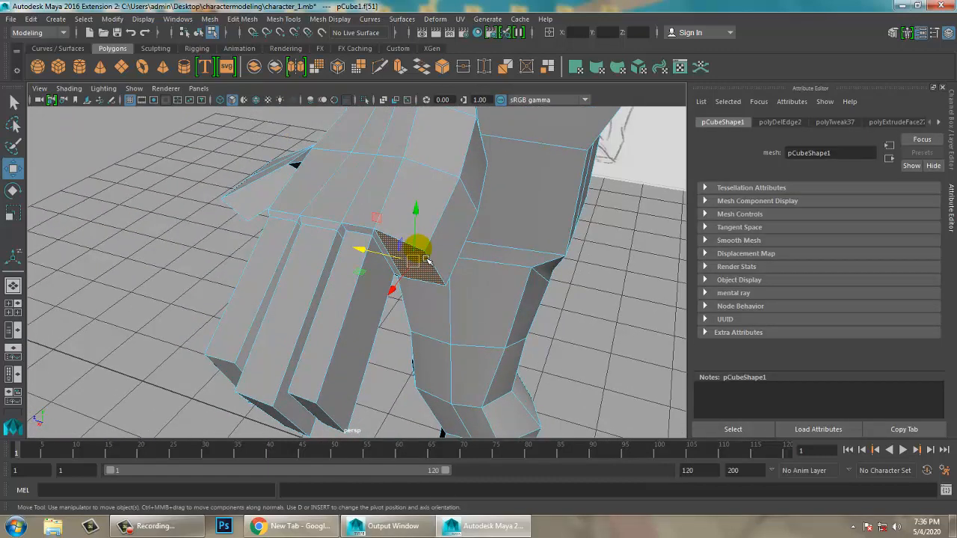
pyautogui.press('Delete')
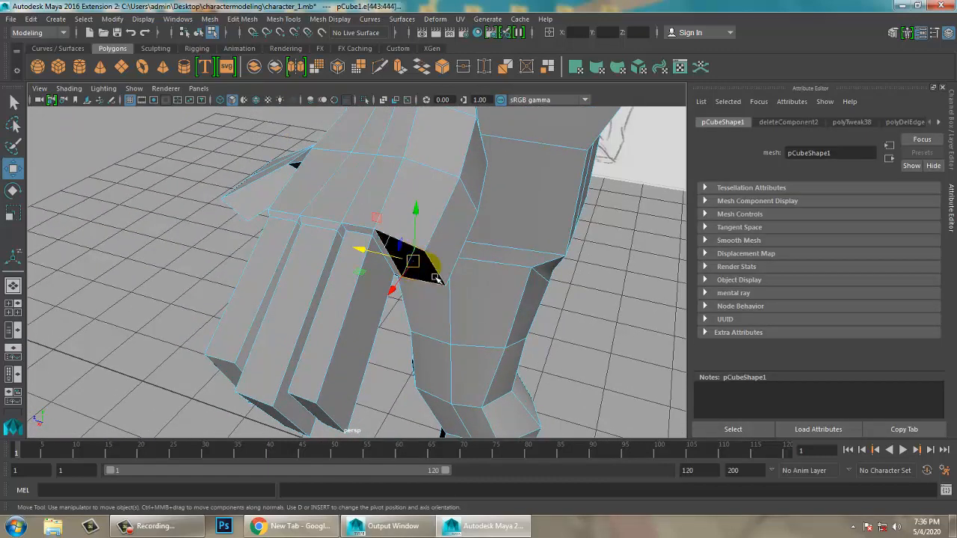
pyautogui.hotkey('ctrl', 'z')
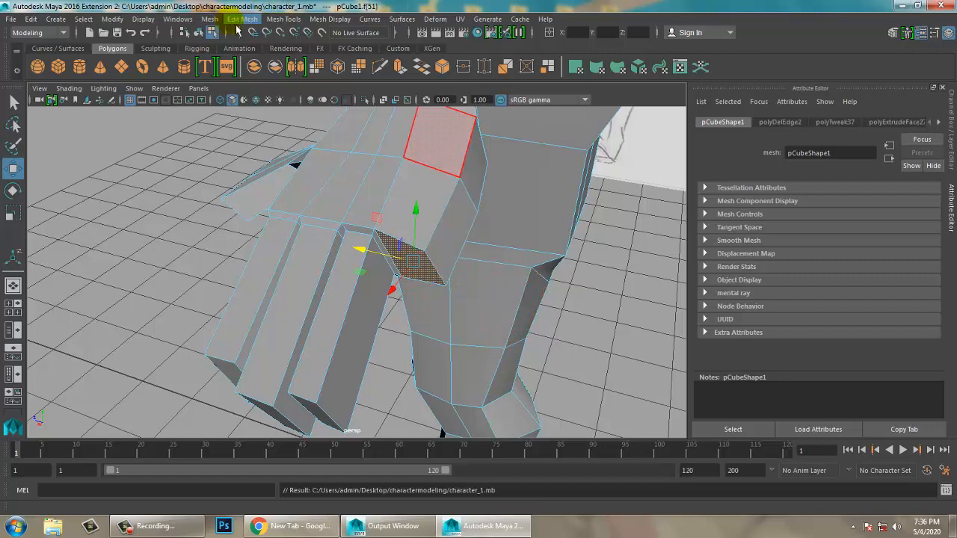
# Step: Extrude the selected palm end face and scale it down slightly to form the little finger's base
pyautogui.click(241, 18)
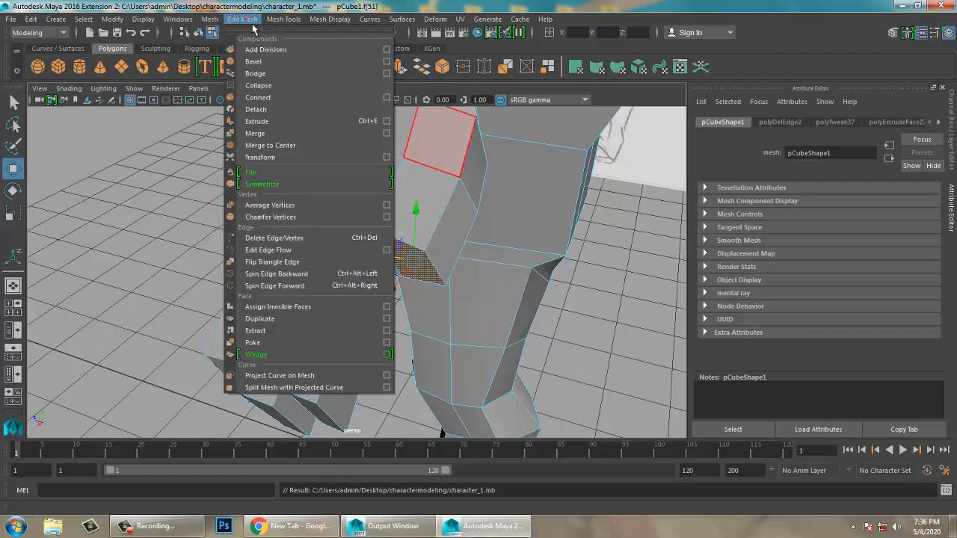
pyautogui.click(285, 122)
pyautogui.press('r')
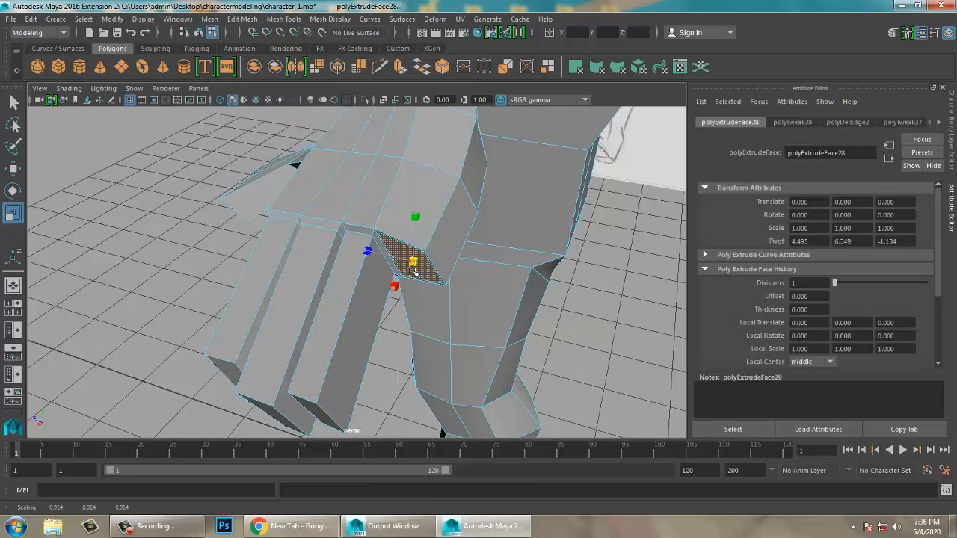
pyautogui.press('w')
pyautogui.keyDown('alt'); pyautogui.moveTo(410, 273); pyautogui.dragTo(455, 277); pyautogui.keyUp('alt')
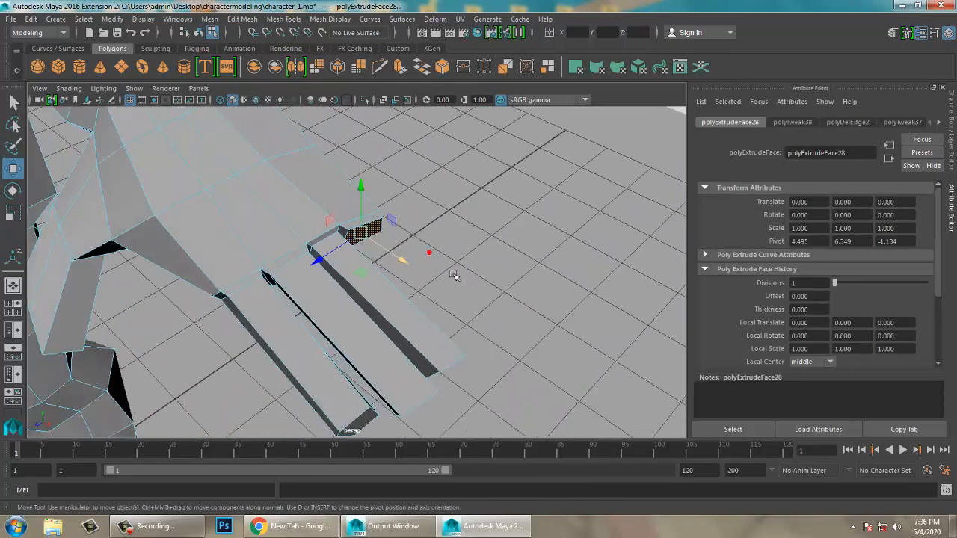
# Step: Extrude the little finger's base face outward with a local Z translation of about 0.385, and shift the fingertip face sideways
pyautogui.hotkey('ctrl', 'e')
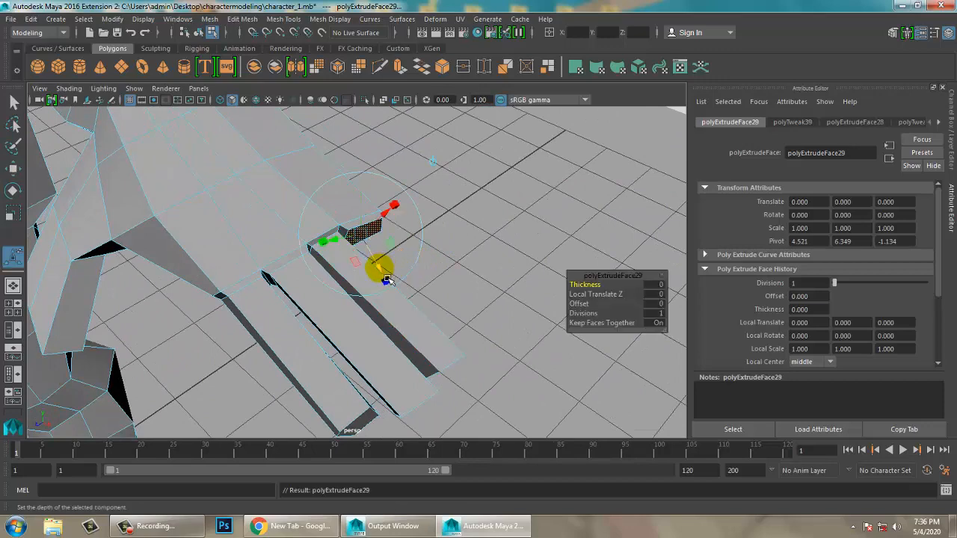
pyautogui.moveTo(512, 361); pyautogui.dragTo(516, 362)
pyautogui.press('w')
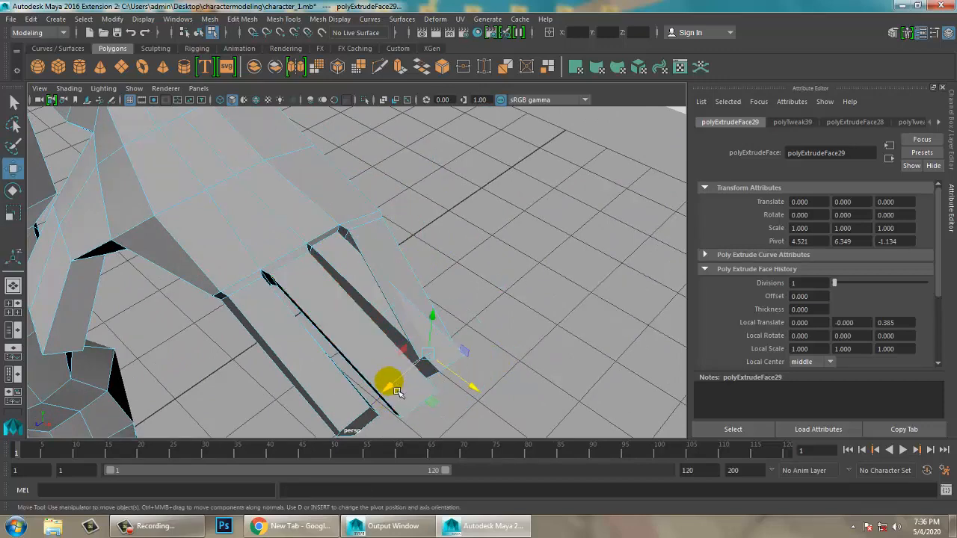
pyautogui.moveTo(391, 383)
pyautogui.mouseDown()
pyautogui.moveTo(445, 382)
pyautogui.moveTo(400, 295)
pyautogui.moveTo(366, 280)
pyautogui.moveTo(409, 301)
pyautogui.moveTo(380, 363)
pyautogui.moveTo(505, 395)
pyautogui.moveTo(427, 278)
pyautogui.moveTo(353, 293)
pyautogui.moveTo(310, 277)
pyautogui.moveTo(229, 352)
pyautogui.moveTo(327, 267)
pyautogui.moveTo(522, 246)
pyautogui.moveTo(400, 230)
pyautogui.moveTo(359, 273)
pyautogui.moveTo(378, 272)
pyautogui.moveTo(341, 295)
pyautogui.moveTo(377, 277)
pyautogui.mouseUp()
pyautogui.press('r')
pyautogui.press('w')
pyautogui.scroll(1, 379, 276)
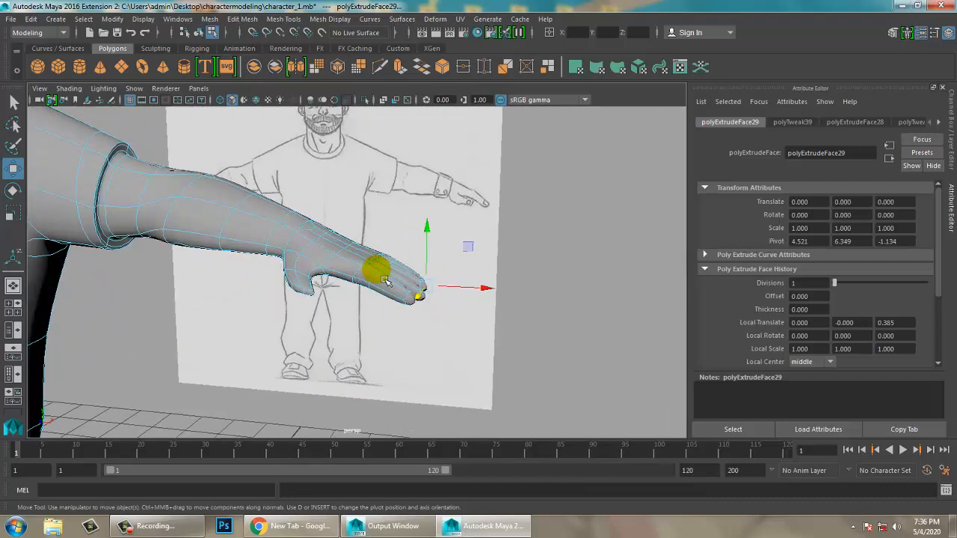
# Step: Return the mesh to unsmoothed display and adjust the height of individual vertices around the thumb and its base
pyautogui.press('1')
pyautogui.scroll(3, 297, 234)
pyautogui.keyDown('alt'); pyautogui.moveTo(298, 234); pyautogui.dragTo(398, 252, button='middle'); pyautogui.keyUp('alt')
pyautogui.keyDown('alt'); pyautogui.moveTo(397, 252); pyautogui.dragTo(396, 212); pyautogui.keyUp('alt')
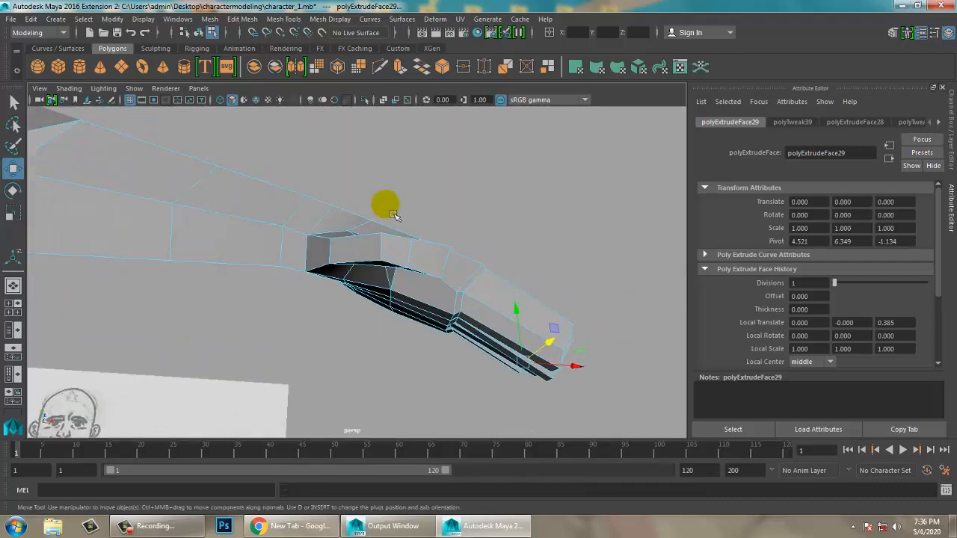
pyautogui.moveTo(397, 213); pyautogui.dragTo(231, 145, button='right')
pyautogui.keyDown('alt'); pyautogui.moveTo(326, 254); pyautogui.dragTo(375, 191); pyautogui.keyUp('alt')
pyautogui.click(385, 234)
pyautogui.keyDown('alt'); pyautogui.moveTo(385, 234); pyautogui.dragTo(414, 235); pyautogui.keyUp('alt')
pyautogui.keyDown('alt'); pyautogui.moveTo(507, 264); pyautogui.dragTo(408, 370); pyautogui.keyUp('alt')
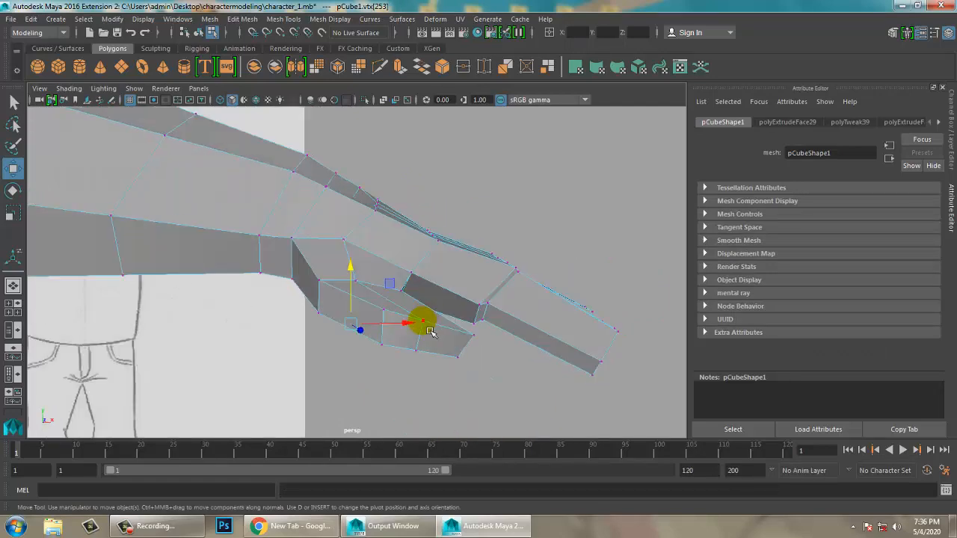
pyautogui.keyDown('alt'); pyautogui.moveTo(400, 309); pyautogui.dragTo(485, 321); pyautogui.keyUp('alt')
pyautogui.click(372, 323)
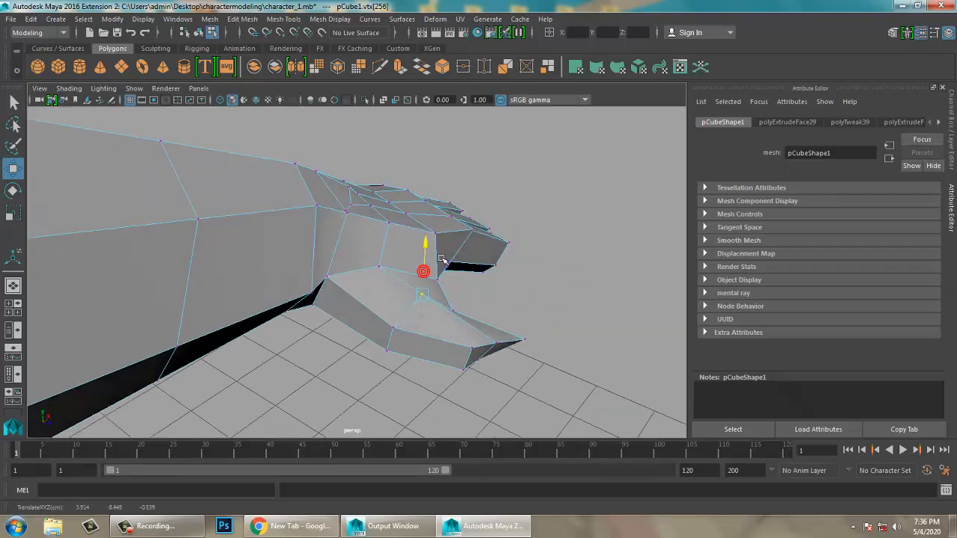
pyautogui.keyDown('alt'); pyautogui.moveTo(447, 270); pyautogui.dragTo(432, 248); pyautogui.keyUp('alt')
# Step: Adjust the vertices where the thumb joins the palm, raising the one on the index-finger side
pyautogui.moveTo(418, 242); pyautogui.dragTo(338, 259)
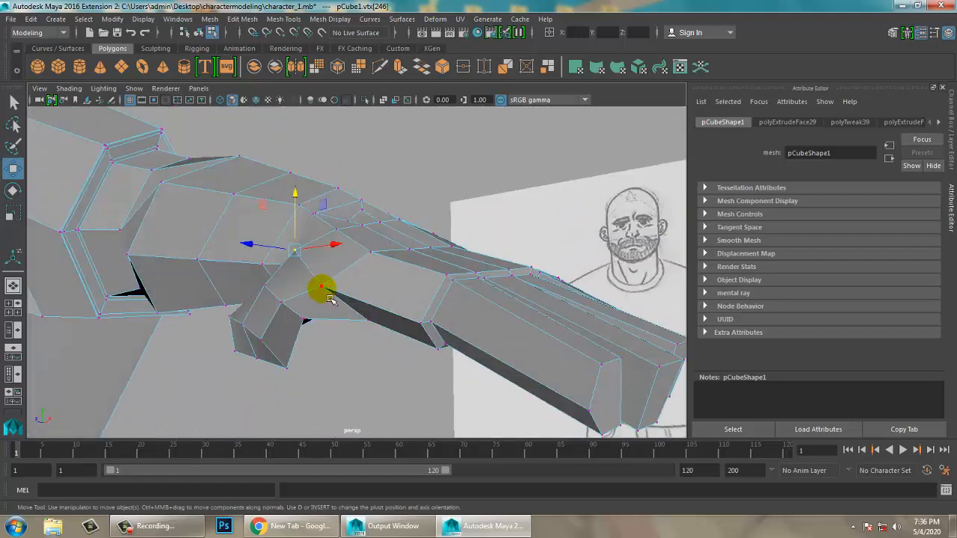
pyautogui.click(330, 299)
pyautogui.click(332, 267)
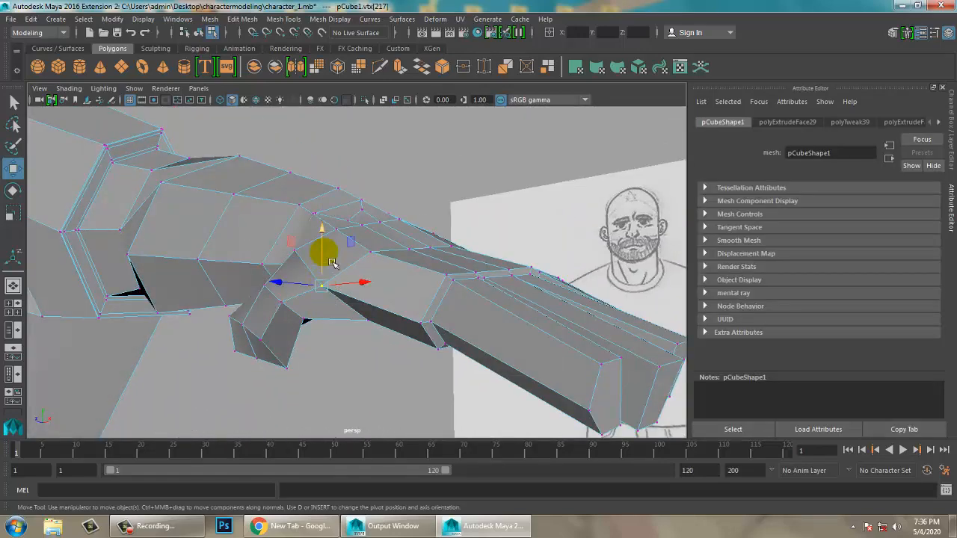
pyautogui.moveTo(331, 262); pyautogui.dragTo(332, 252)
pyautogui.keyDown('alt'); pyautogui.moveTo(433, 286); pyautogui.dragTo(386, 255); pyautogui.keyUp('alt')
pyautogui.keyDown('alt'); pyautogui.moveTo(388, 311); pyautogui.dragTo(320, 326); pyautogui.keyUp('alt')
pyautogui.scroll(-5, 436, 364)
pyautogui.keyDown('alt'); pyautogui.moveTo(436, 364); pyautogui.dragTo(427, 365); pyautogui.keyUp('alt')
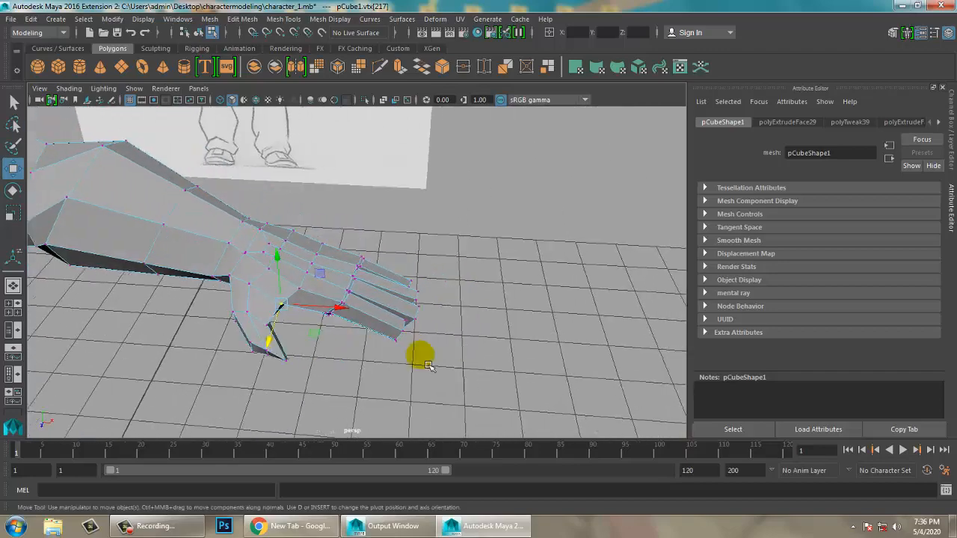
# Step: Select the whole half-body mesh in object mode and apply a subdiv proxy to generate its smoothed, mirrored other half
pyautogui.scroll(-4, 299, 290)
pyautogui.keyDown('alt'); pyautogui.moveTo(288, 288); pyautogui.dragTo(298, 288, button='middle'); pyautogui.keyUp('alt')
pyautogui.keyDown('alt'); pyautogui.moveTo(298, 288); pyautogui.dragTo(368, 222); pyautogui.keyUp('alt')
pyautogui.click(485, 187)
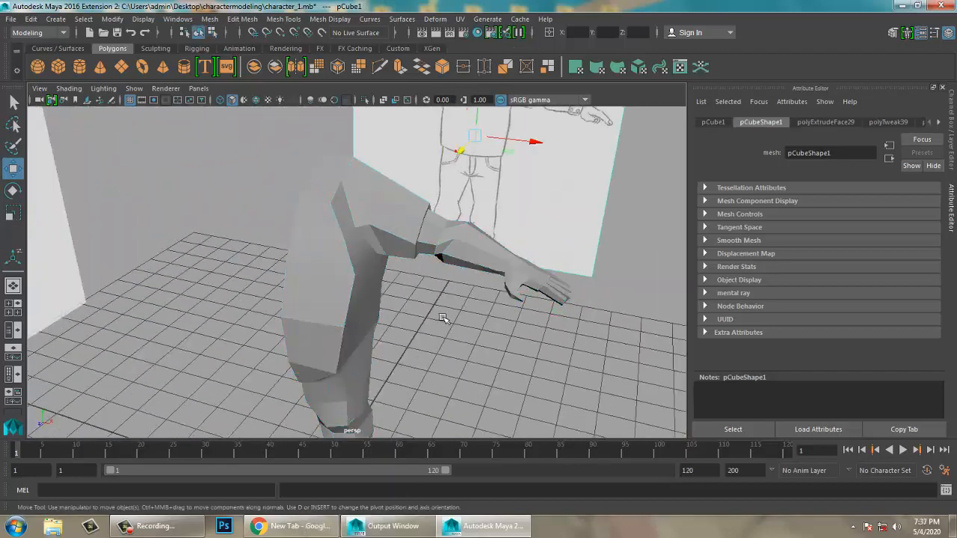
pyautogui.click(326, 264)
pyautogui.keyDown('alt'); pyautogui.moveTo(331, 266); pyautogui.dragTo(411, 280); pyautogui.keyUp('alt')
pyautogui.click(208, 20)
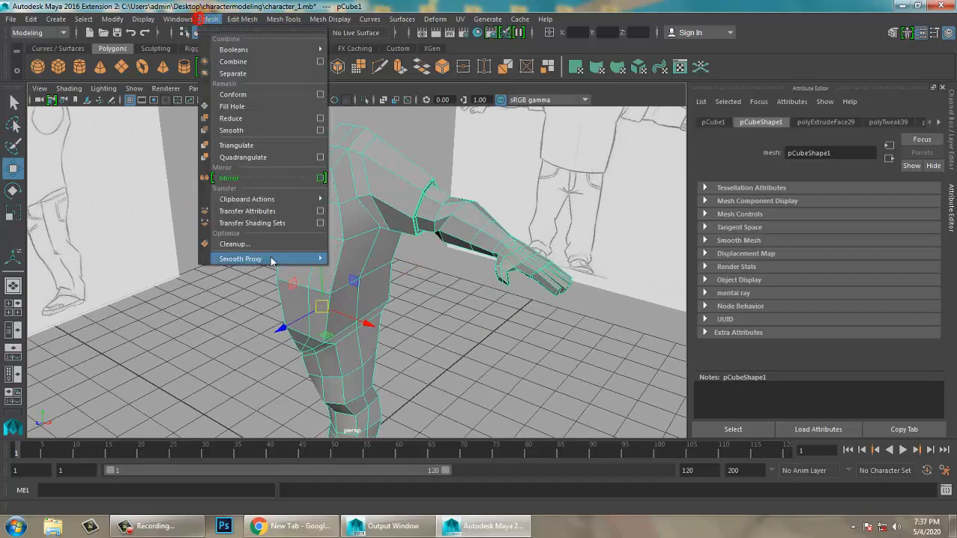
pyautogui.moveTo(272, 261)
pyautogui.click(389, 265)
# Step: Check the half-body and its smoothed mirrored counterpart against the reference drawings, and save the scene
pyautogui.keyDown('alt'); pyautogui.moveTo(395, 268); pyautogui.dragTo(421, 214); pyautogui.keyUp('alt')
pyautogui.keyDown('alt'); pyautogui.moveTo(421, 214); pyautogui.dragTo(415, 231, button='middle'); pyautogui.keyUp('alt')
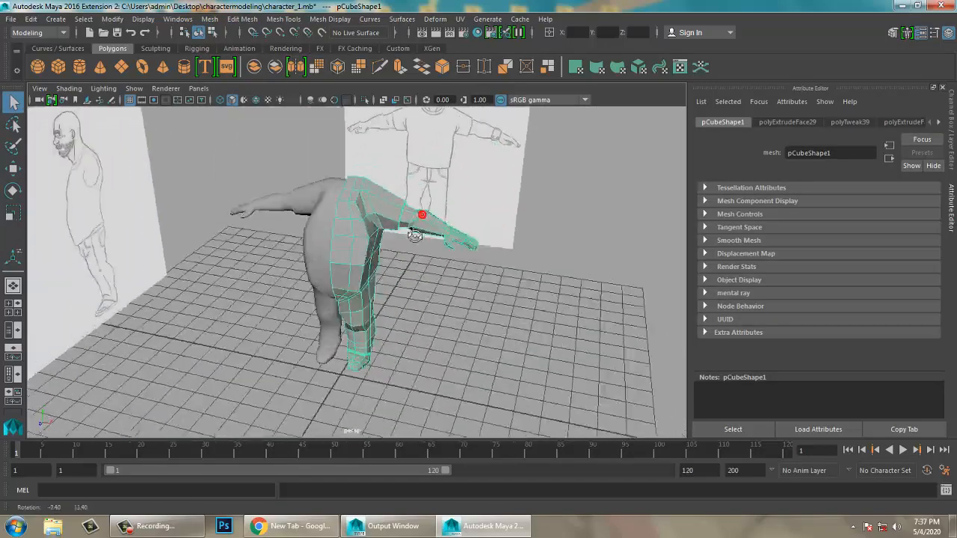
pyautogui.moveTo(414, 231)
pyautogui.keyDown('alt'); pyautogui.mouseDown()
pyautogui.moveTo(421, 241)
pyautogui.moveTo(421, 229)
pyautogui.mouseUp(); pyautogui.keyUp('alt')
pyautogui.keyDown('alt'); pyautogui.moveTo(421, 229); pyautogui.dragTo(416, 255, button='middle'); pyautogui.keyUp('alt')
pyautogui.keyDown('alt'); pyautogui.moveTo(416, 254); pyautogui.dragTo(405, 247); pyautogui.keyUp('alt')
pyautogui.keyDown('alt'); pyautogui.moveTo(404, 247); pyautogui.dragTo(430, 276, button='middle'); pyautogui.keyUp('alt')
pyautogui.keyDown('alt'); pyautogui.moveTo(422, 269); pyautogui.dragTo(433, 274); pyautogui.keyUp('alt')
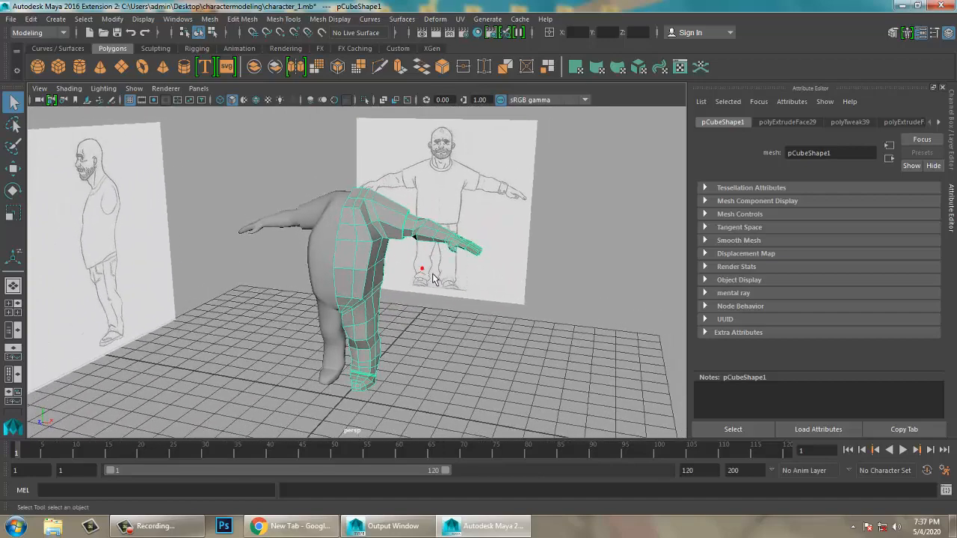
pyautogui.hotkey('ctrl', 's')
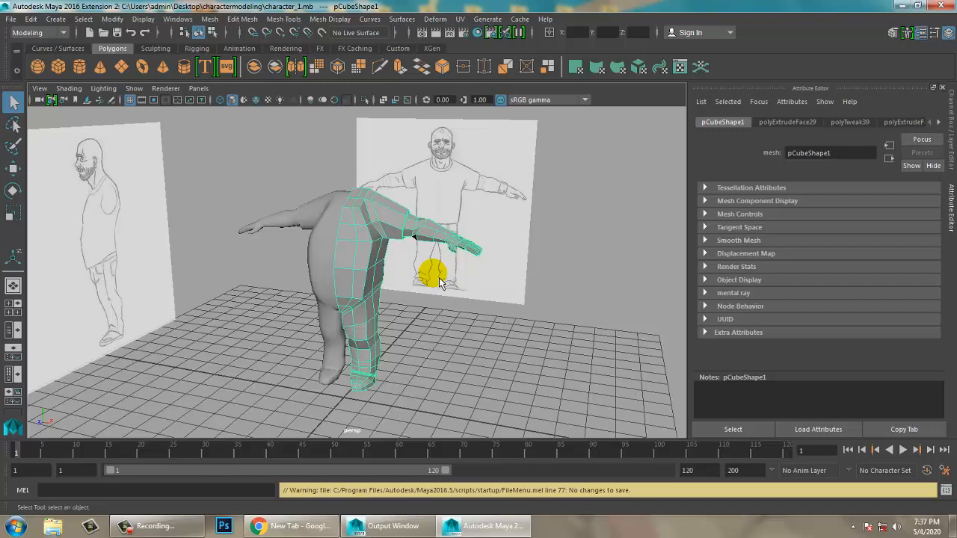
pyautogui.click(151, 533)
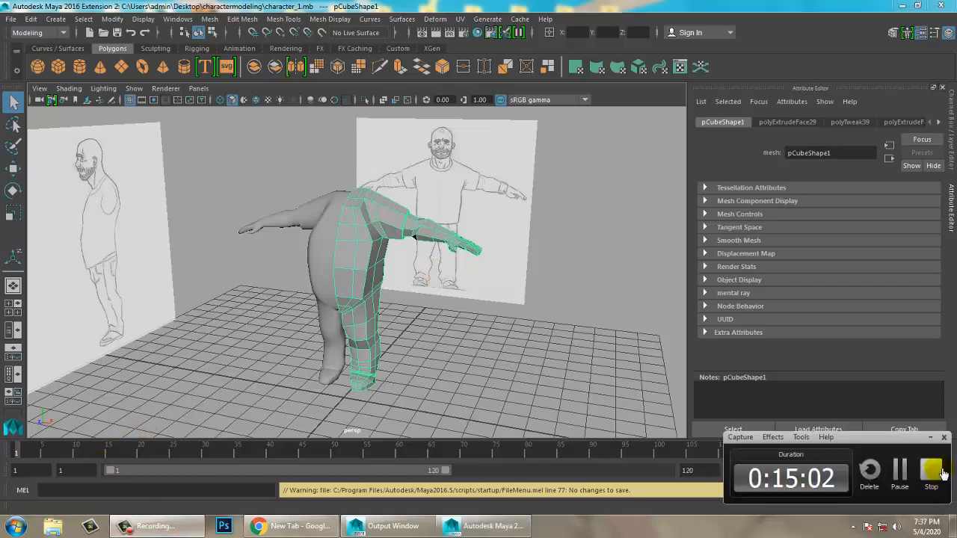